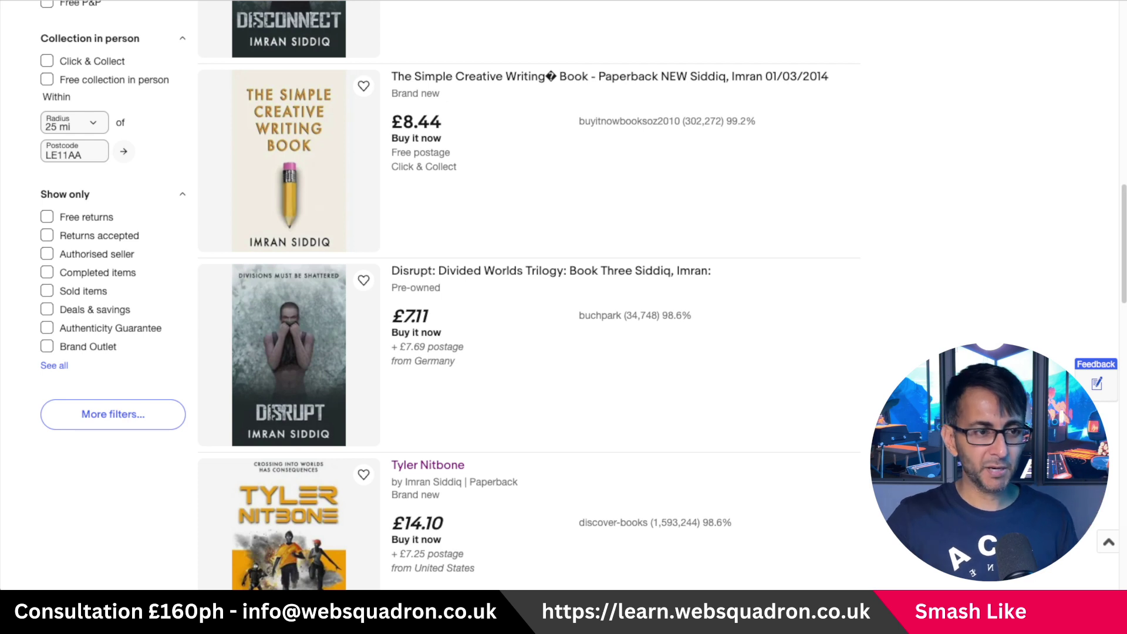
- Switch between the Disconnect and Tyler Nitbone eBay listings, ending on Tyler Nitbone (US $17.48)
scroll(528, 293, up, 2)
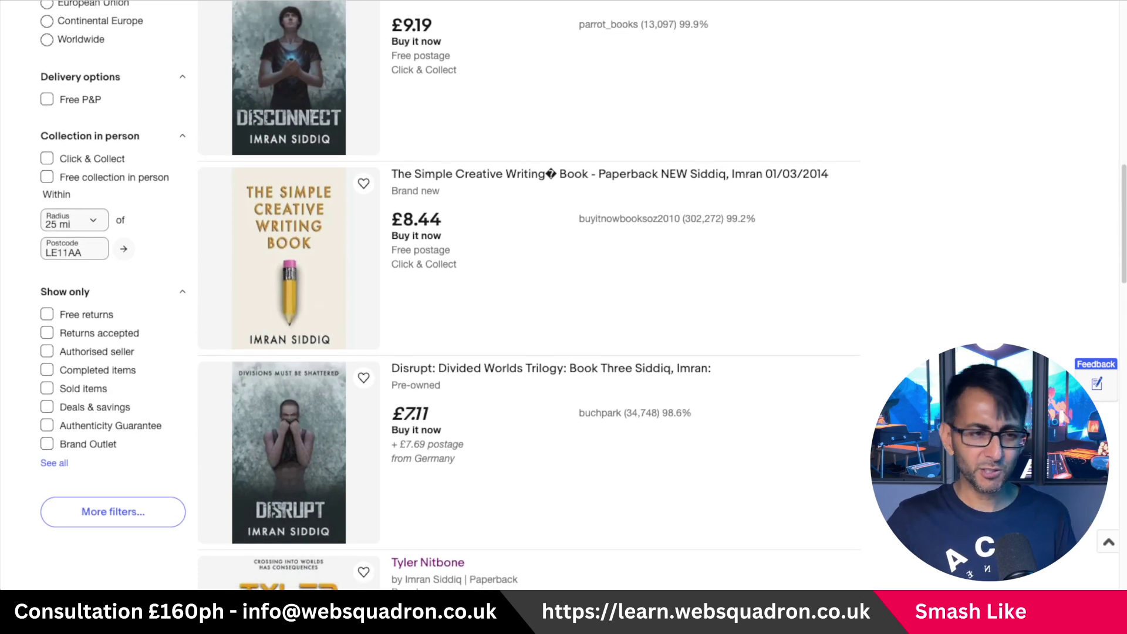
scroll(528, 293, down, 1)
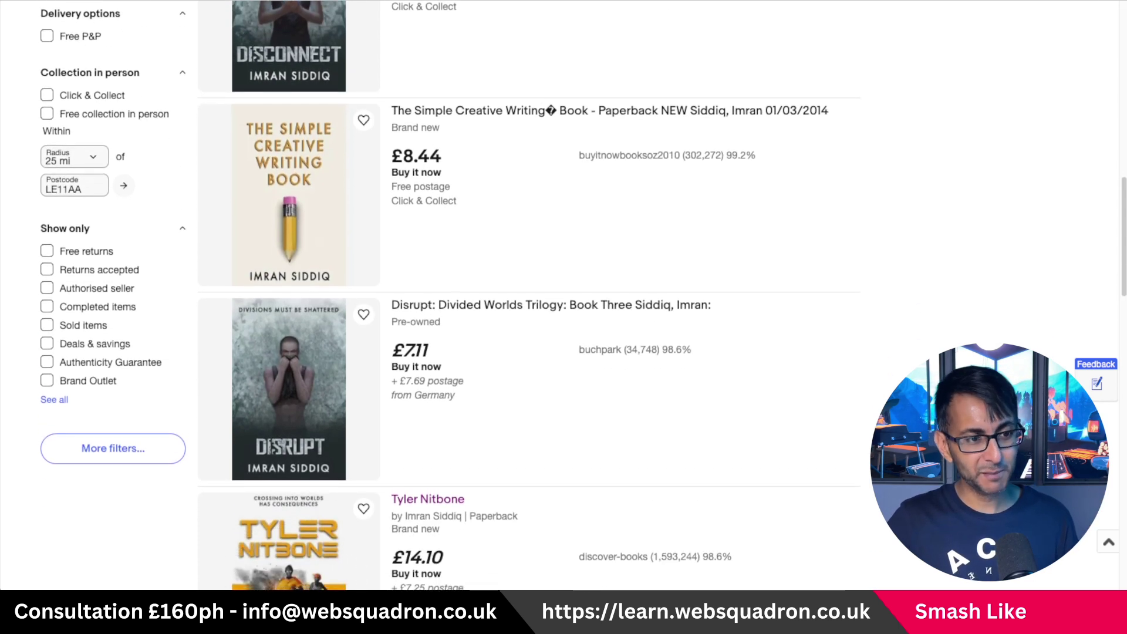
scroll(529, 293, down, 1)
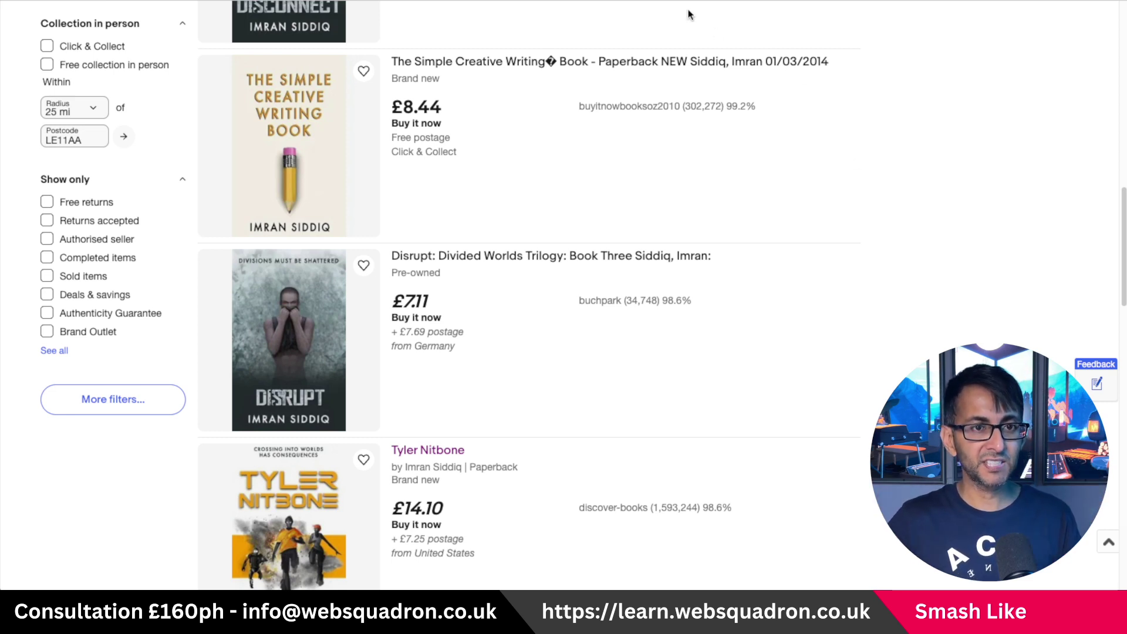
key(alt+Left)
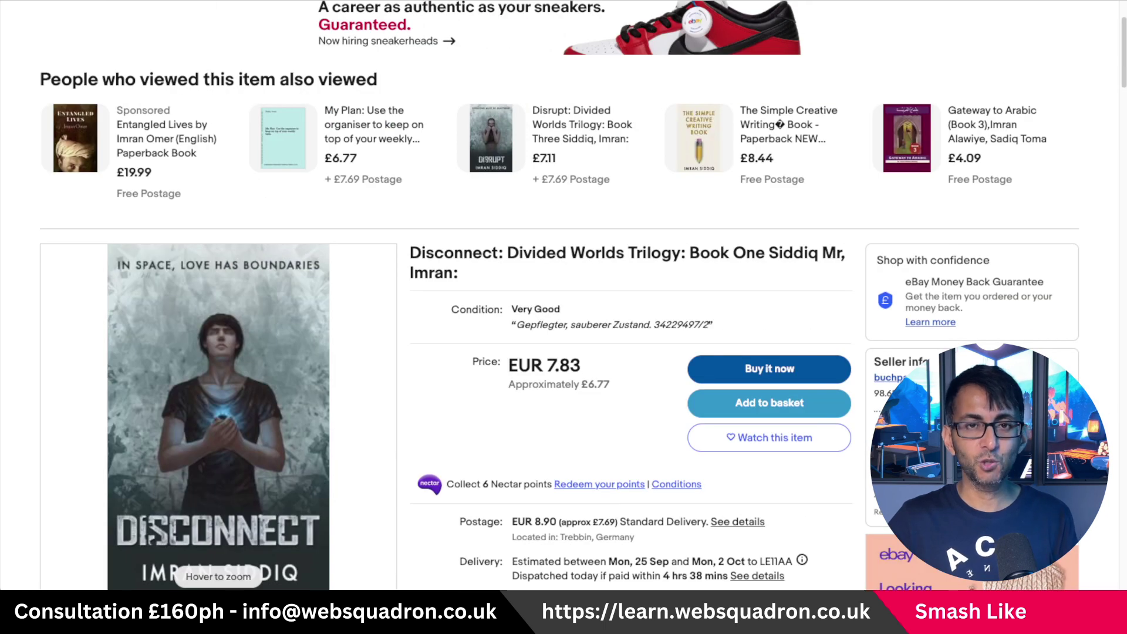
key(alt+Left)
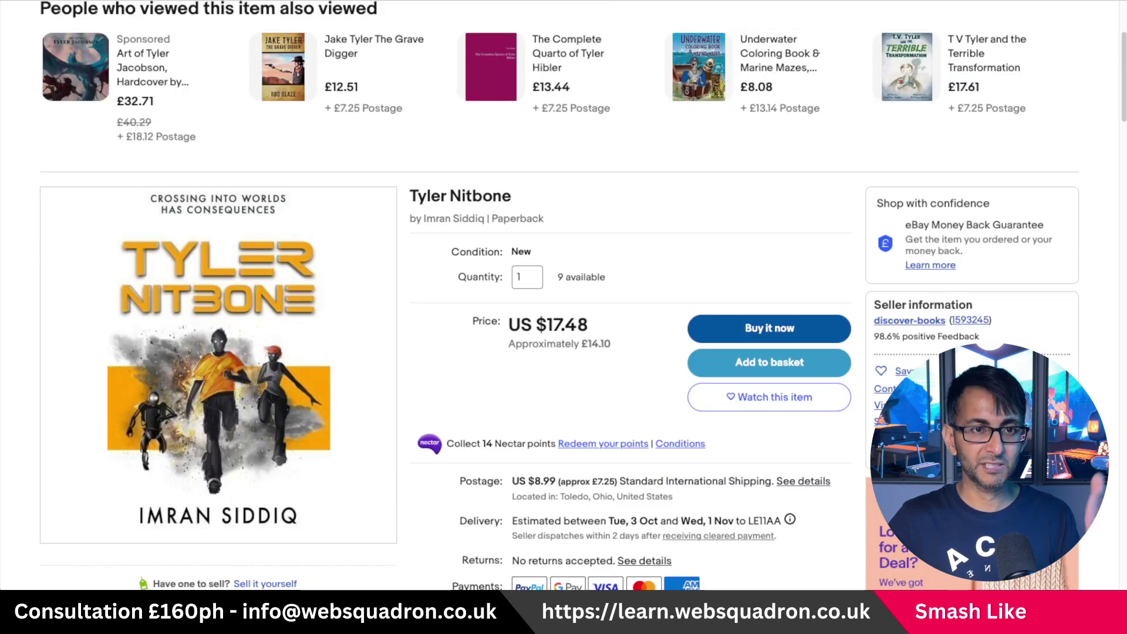
key(alt+Right)
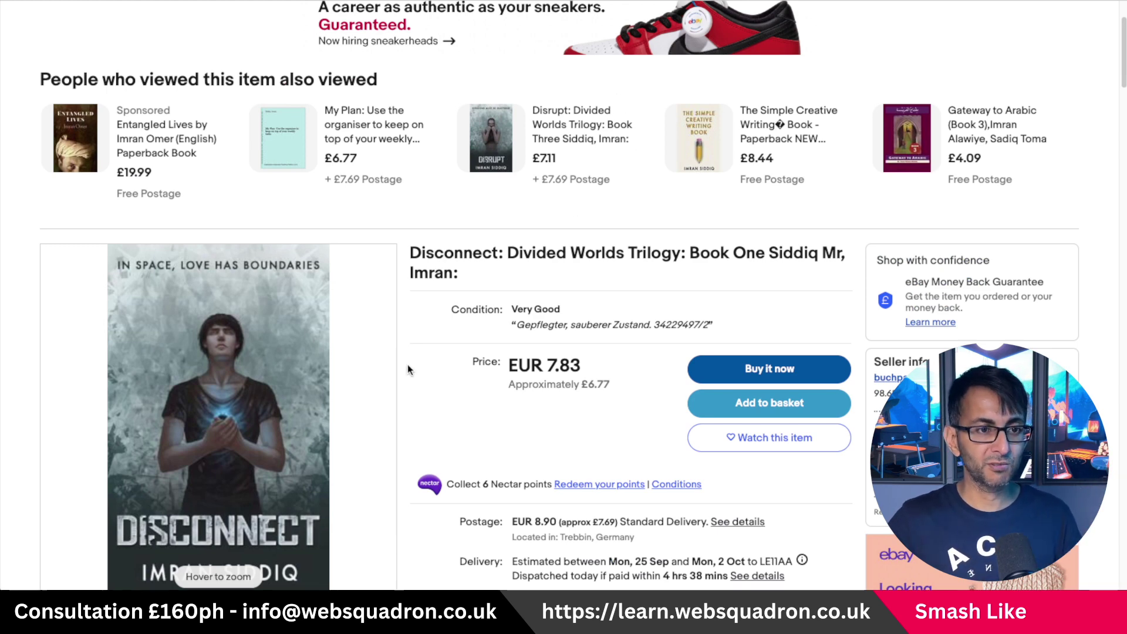
mouse_move(232, 390)
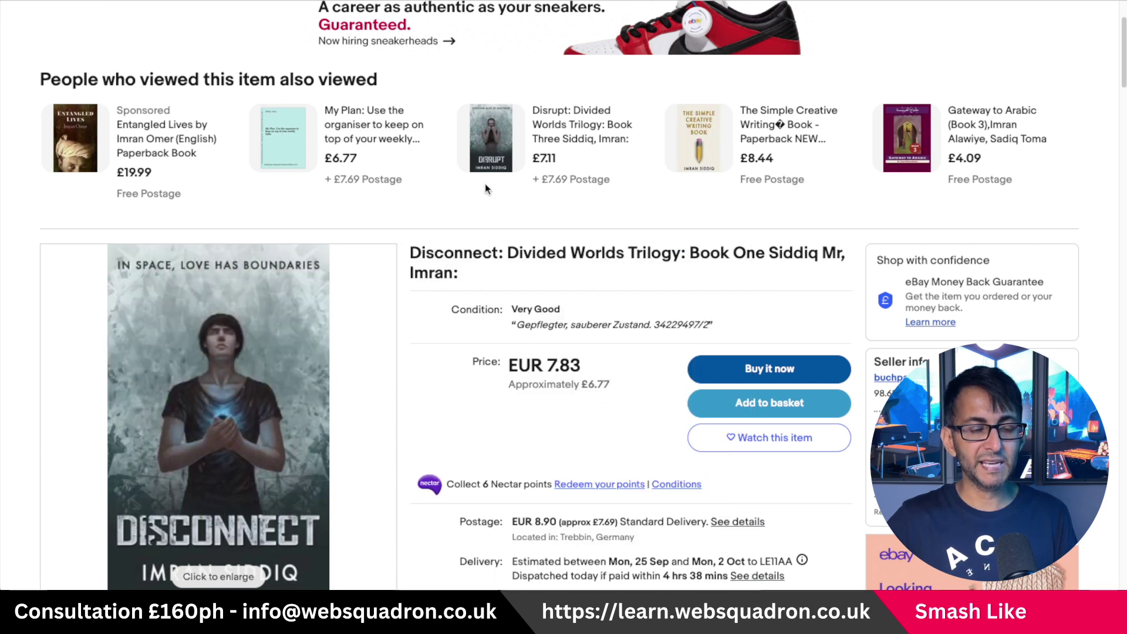
key(alt+Left)
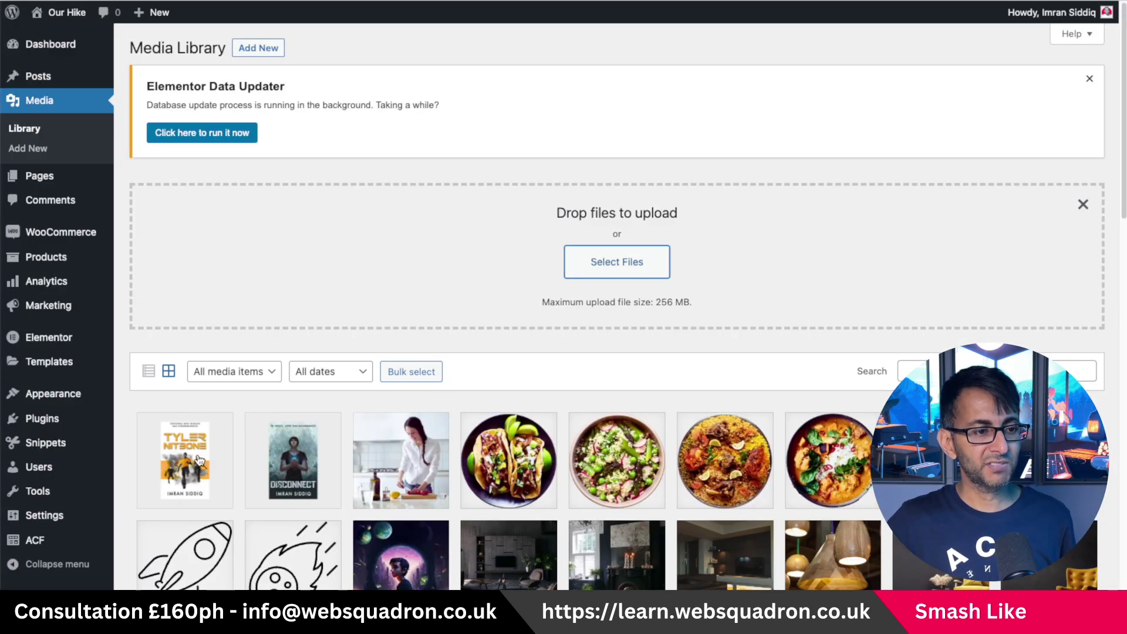
- Inspect the TylerNitbone.webp and Disconnect.webp cover details (600×600), then return to the Media Library
click(197, 457)
click(1059, 42)
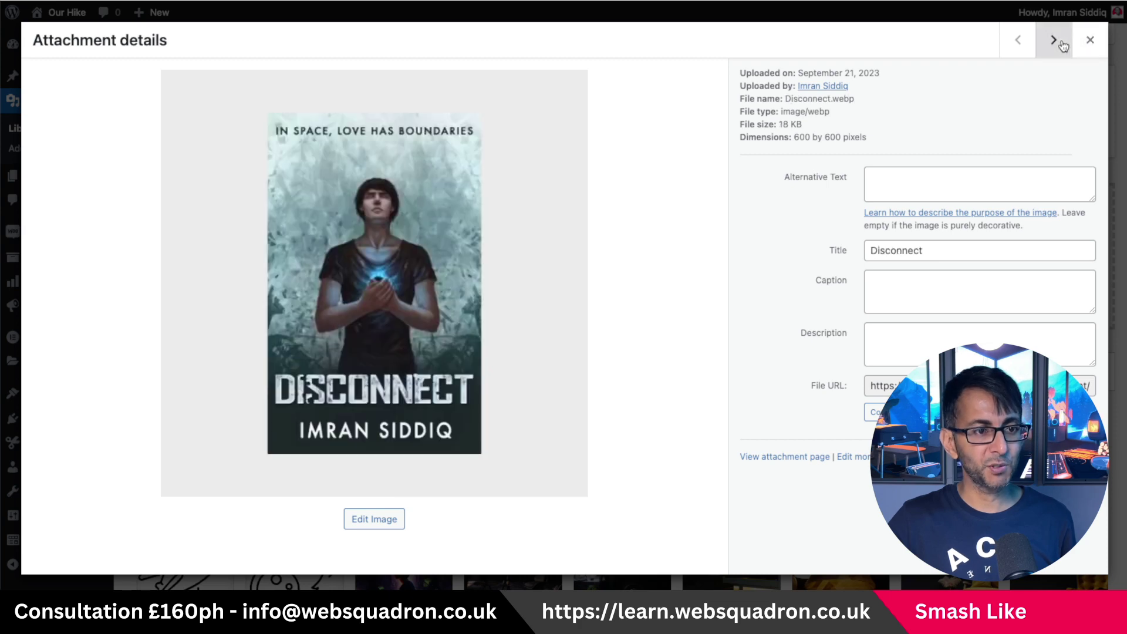
click(1019, 40)
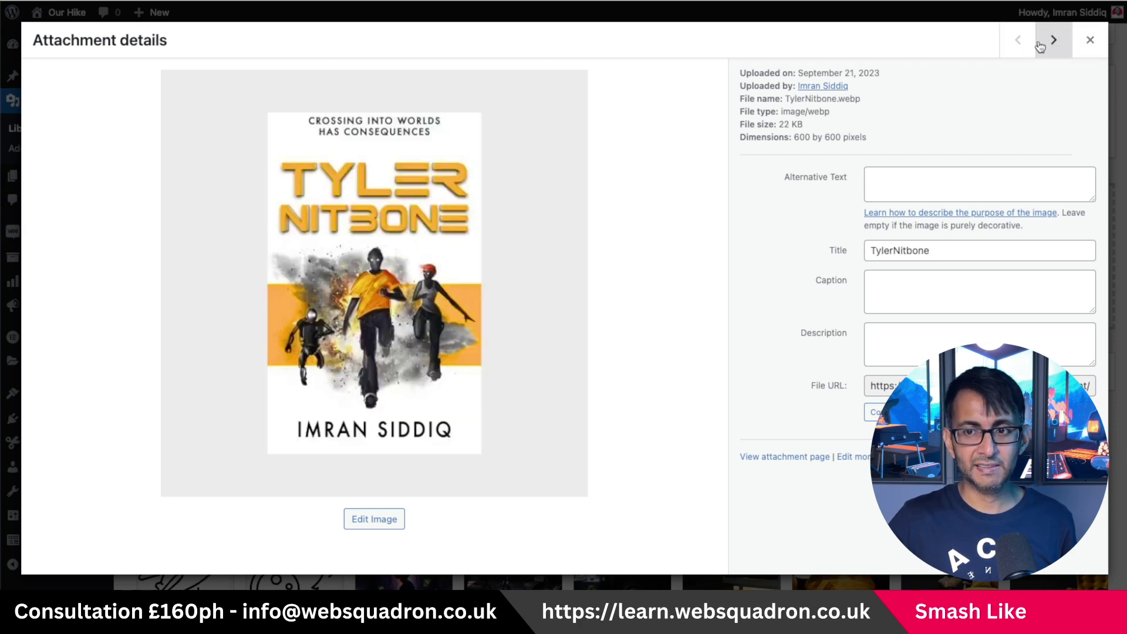
click(1088, 42)
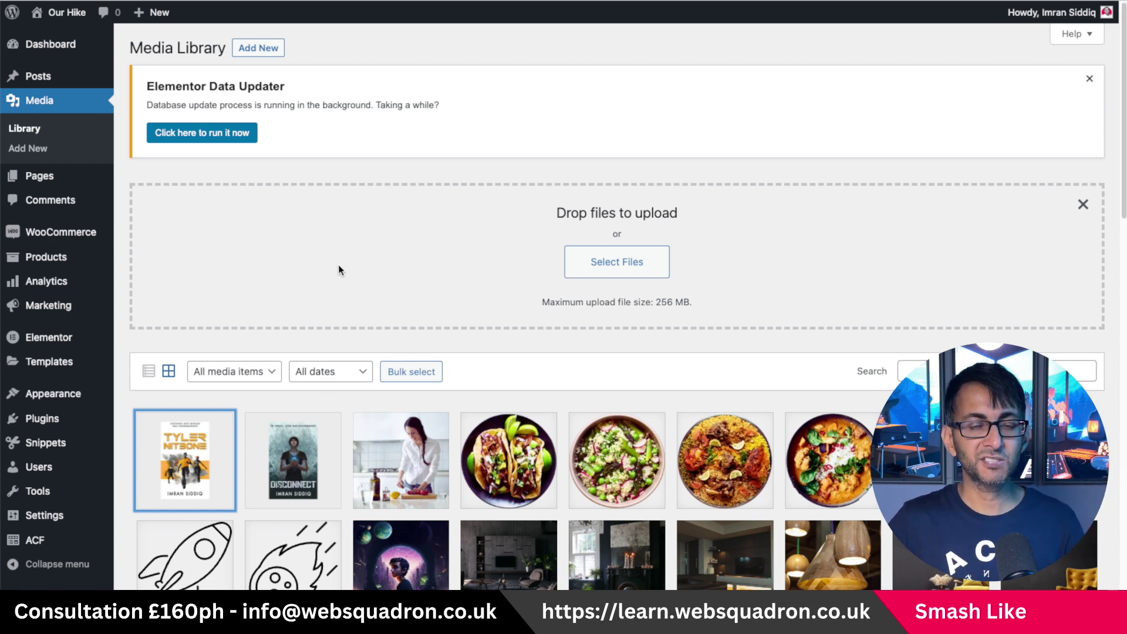
- Filter Installed Plugins to Active and view the Advanced Custom Fields plugin details
mouse_move(62, 424)
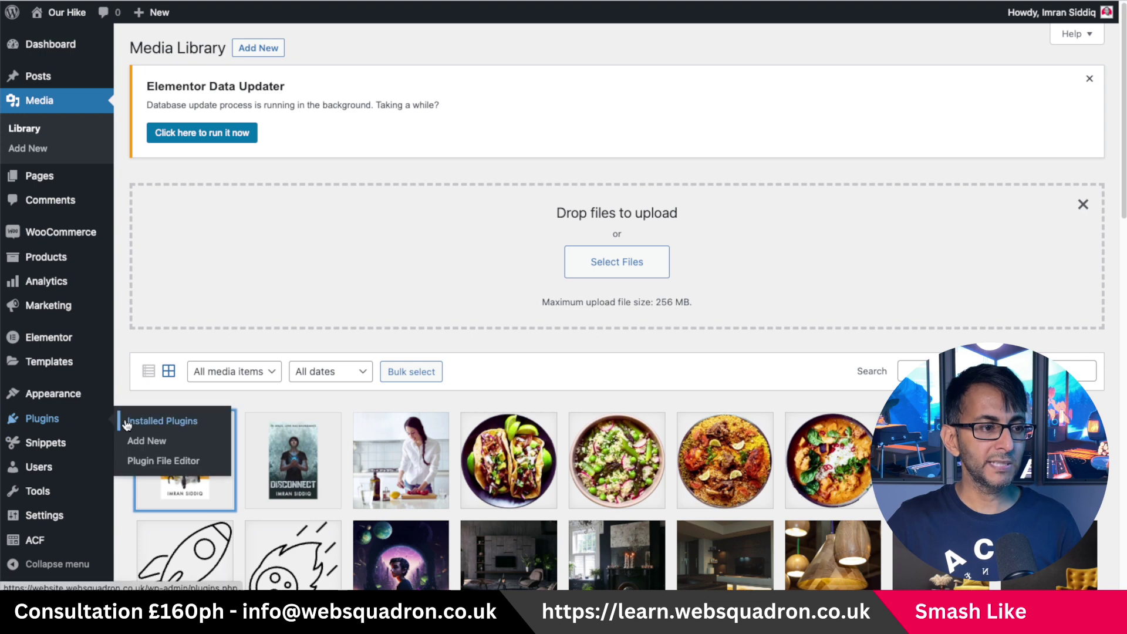
click(147, 422)
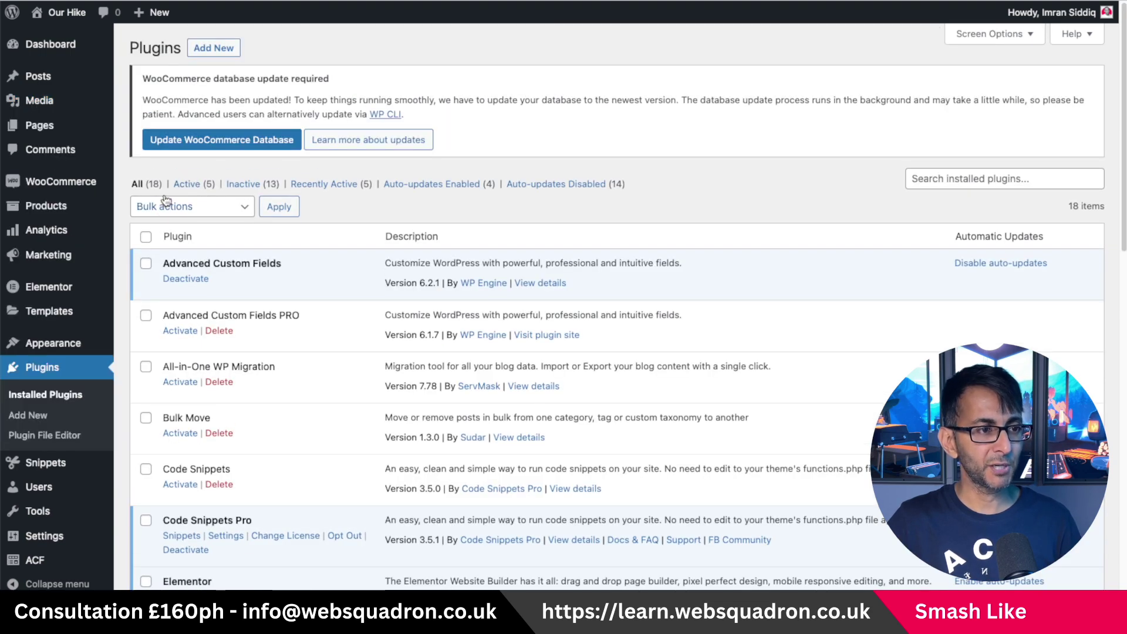
click(183, 187)
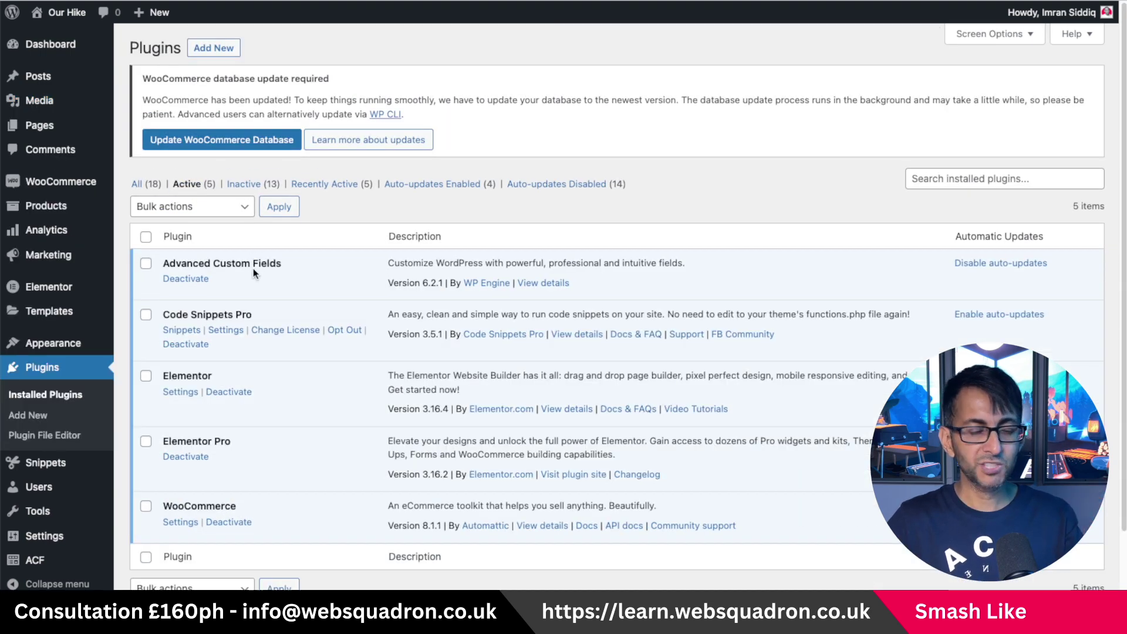
click(542, 283)
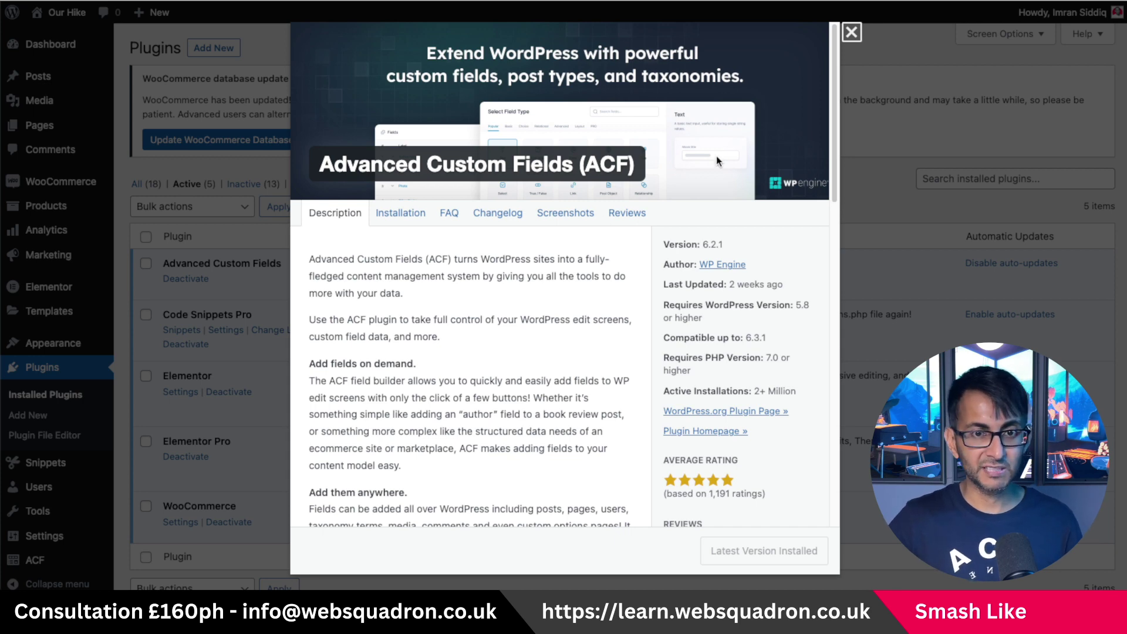
click(855, 34)
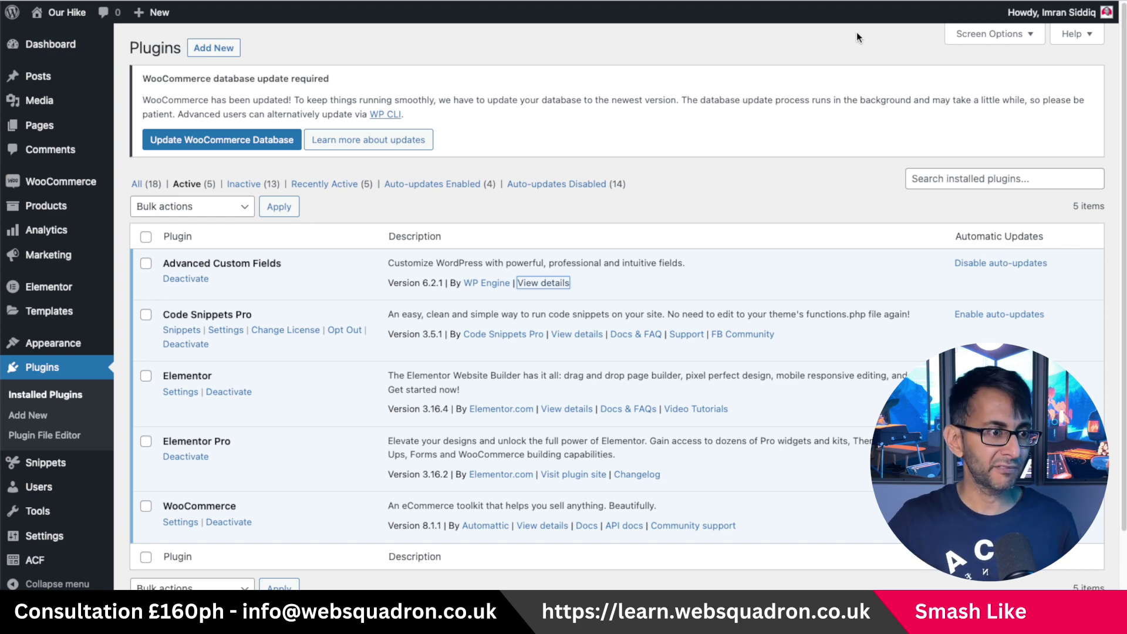
- Go to the ACF Field Groups list, which has no groups yet
scroll(50, 567, down, 1)
mouse_move(50, 565)
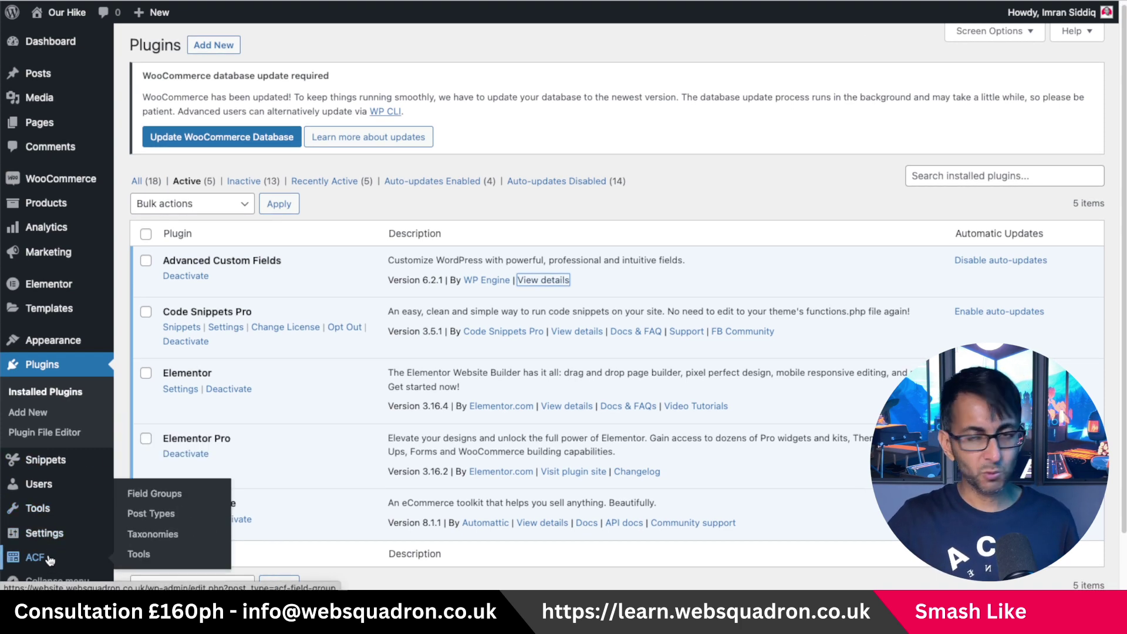
scroll(41, 563, down, 1)
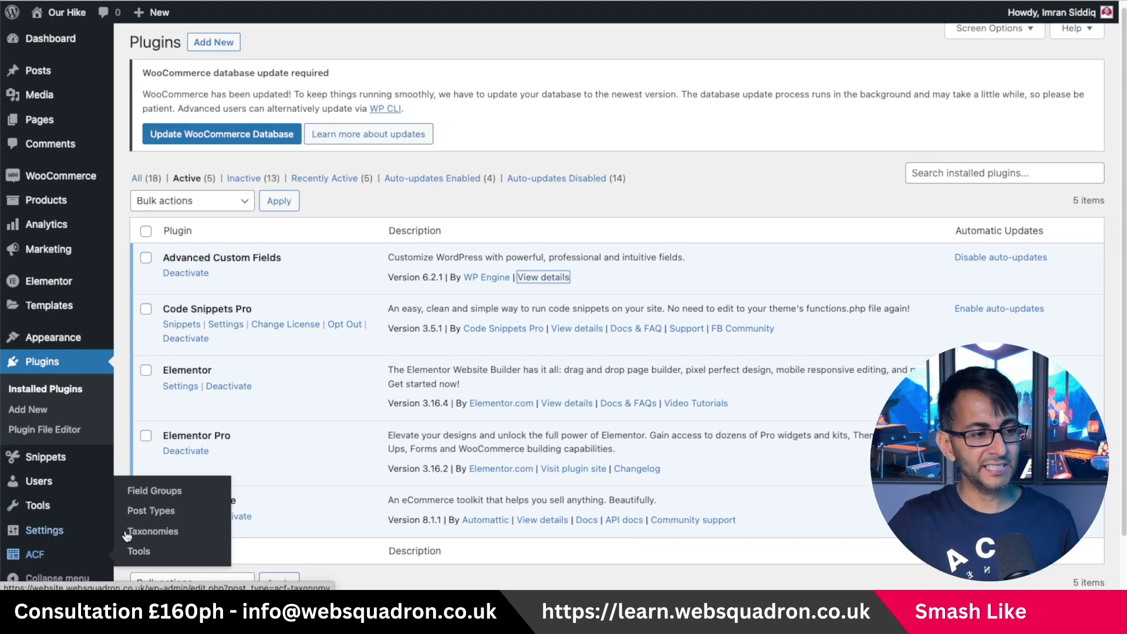
click(158, 491)
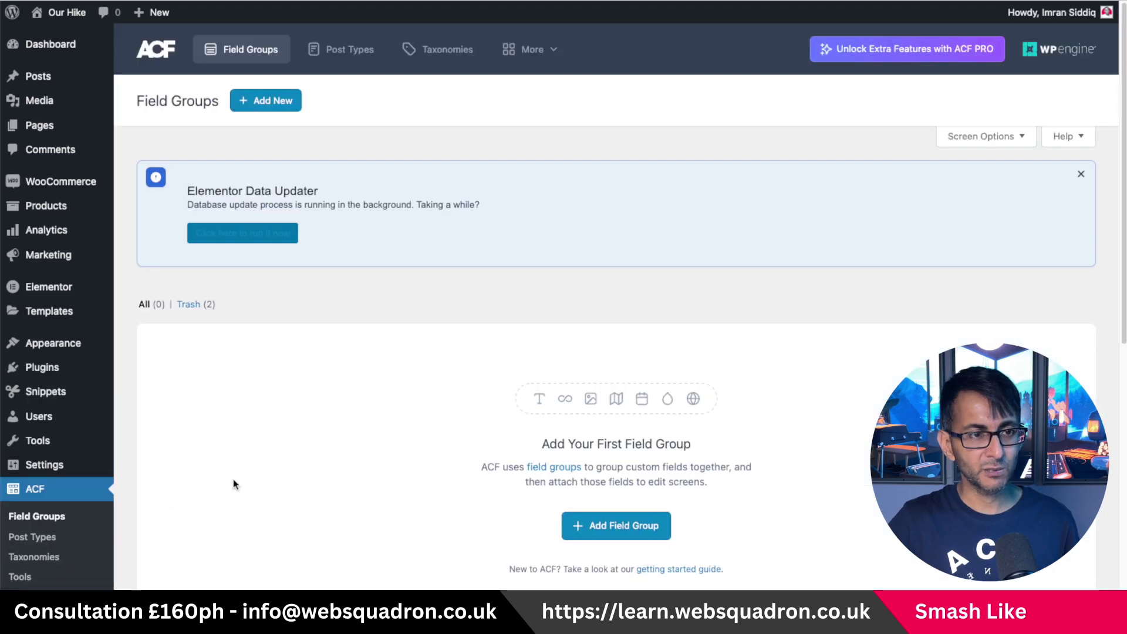
- Create field group 'WooACF' with a text field labelled Web Name (web_name)
click(270, 104)
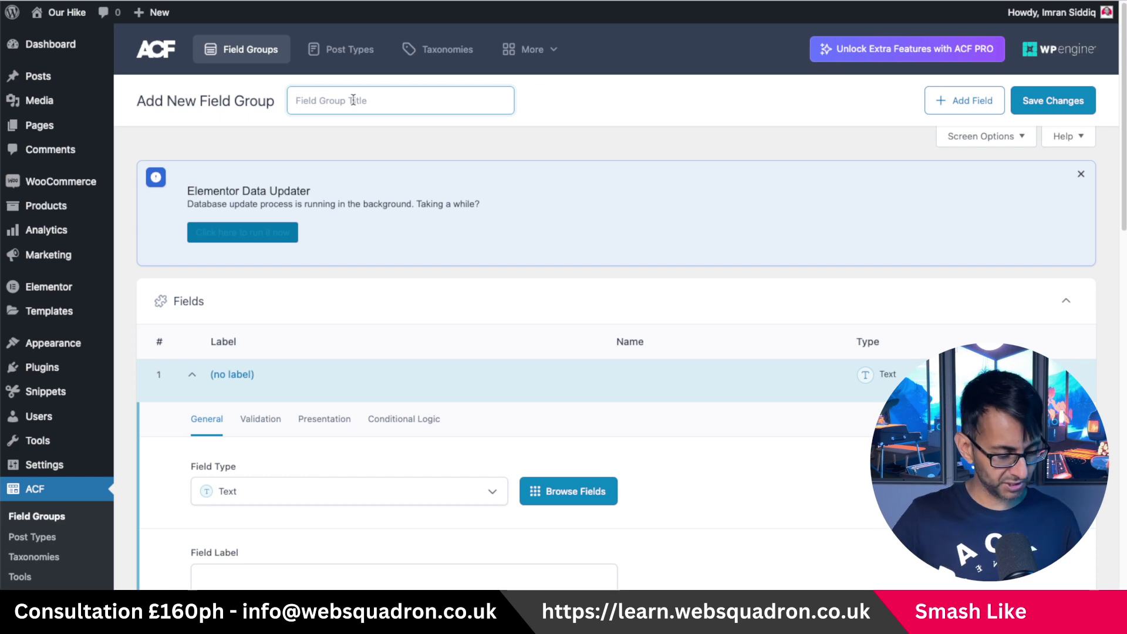
text(WooACF)
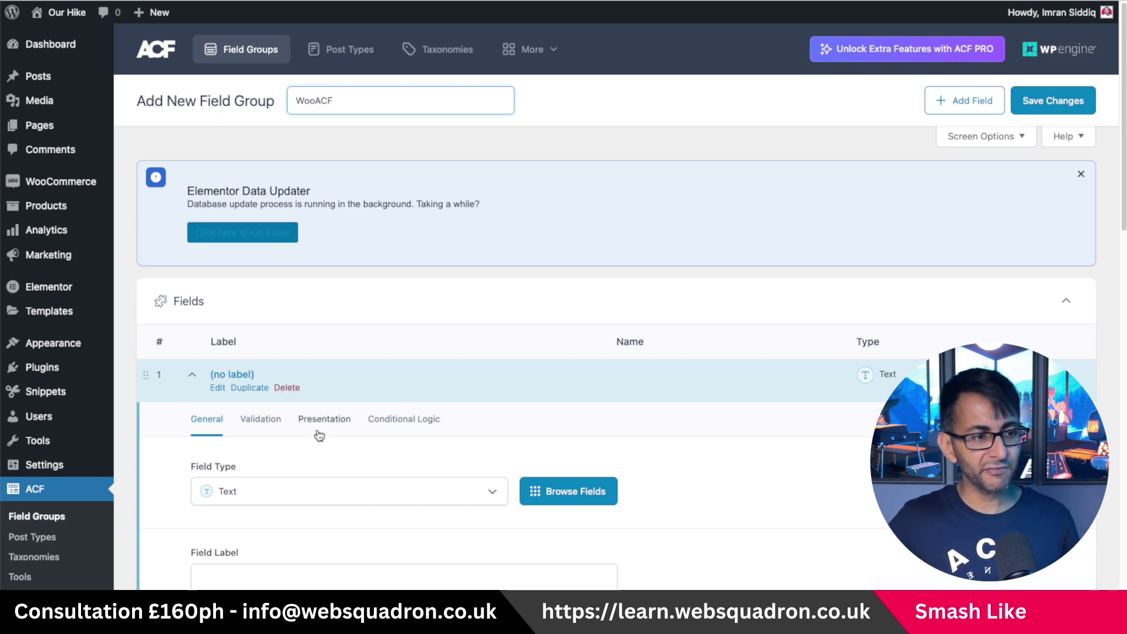
scroll(410, 503, down, 5)
scroll(434, 316, up, 2)
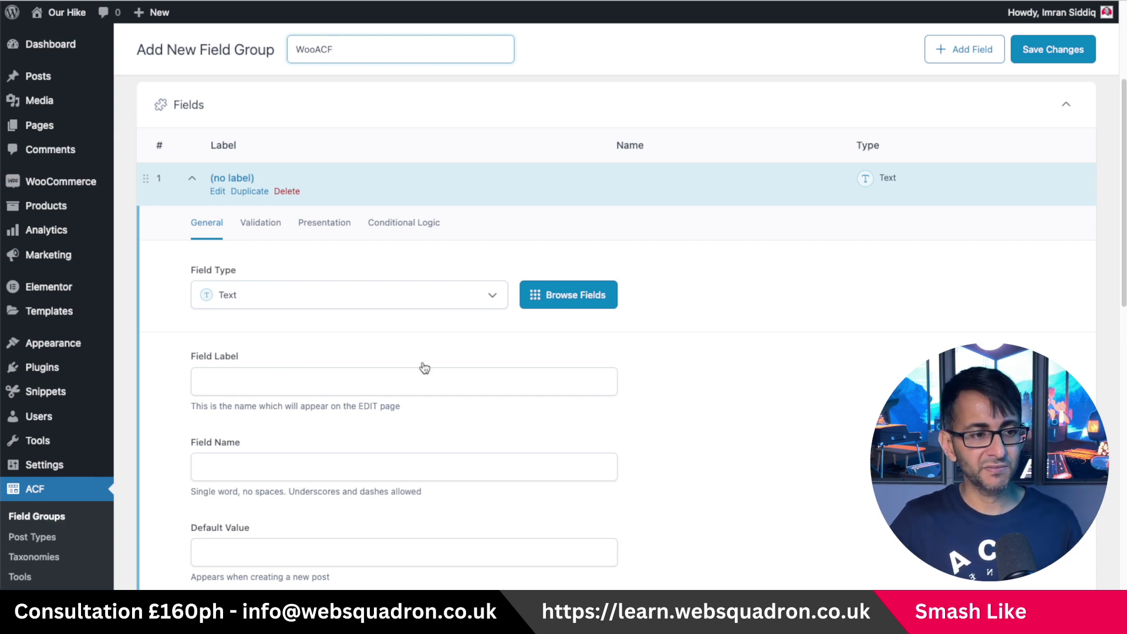
click(371, 378)
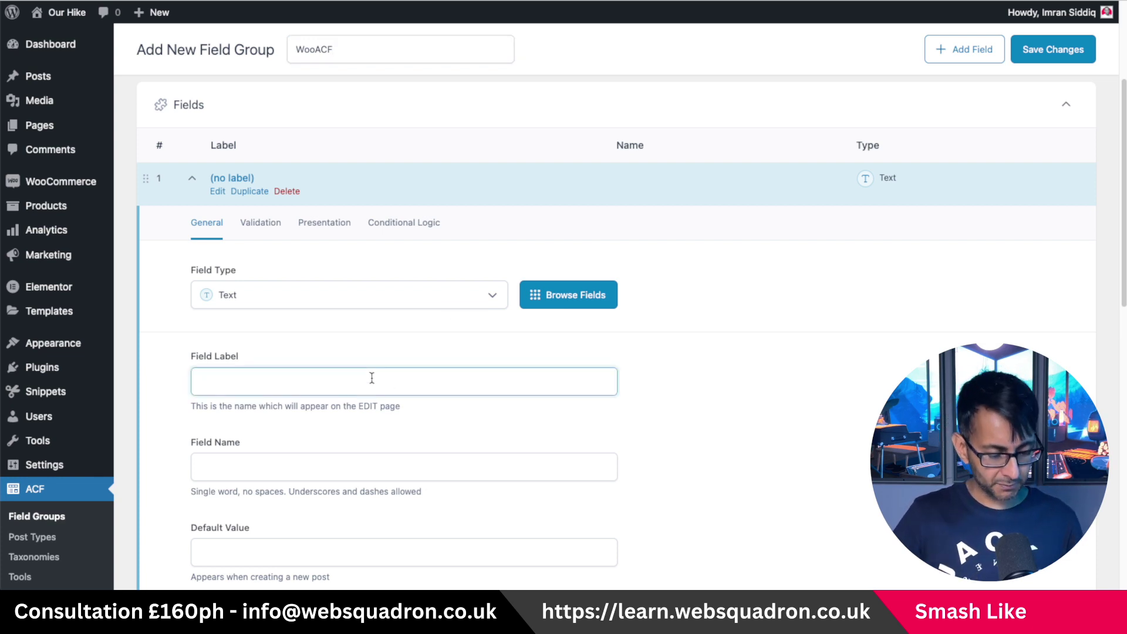
text(Web Name)
click(406, 467)
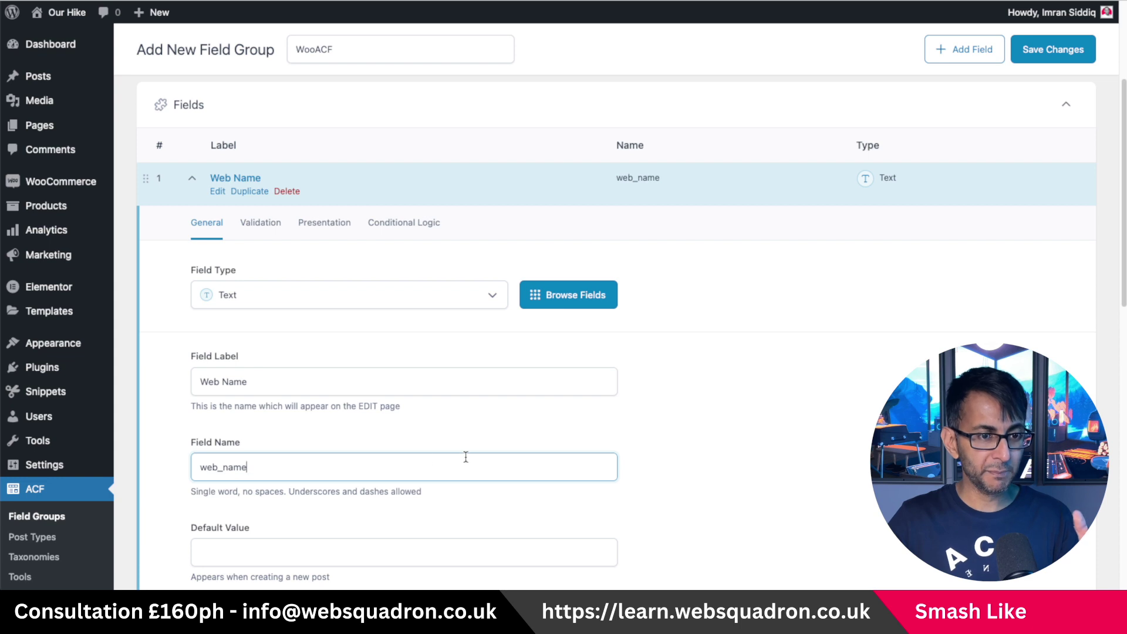
click(192, 179)
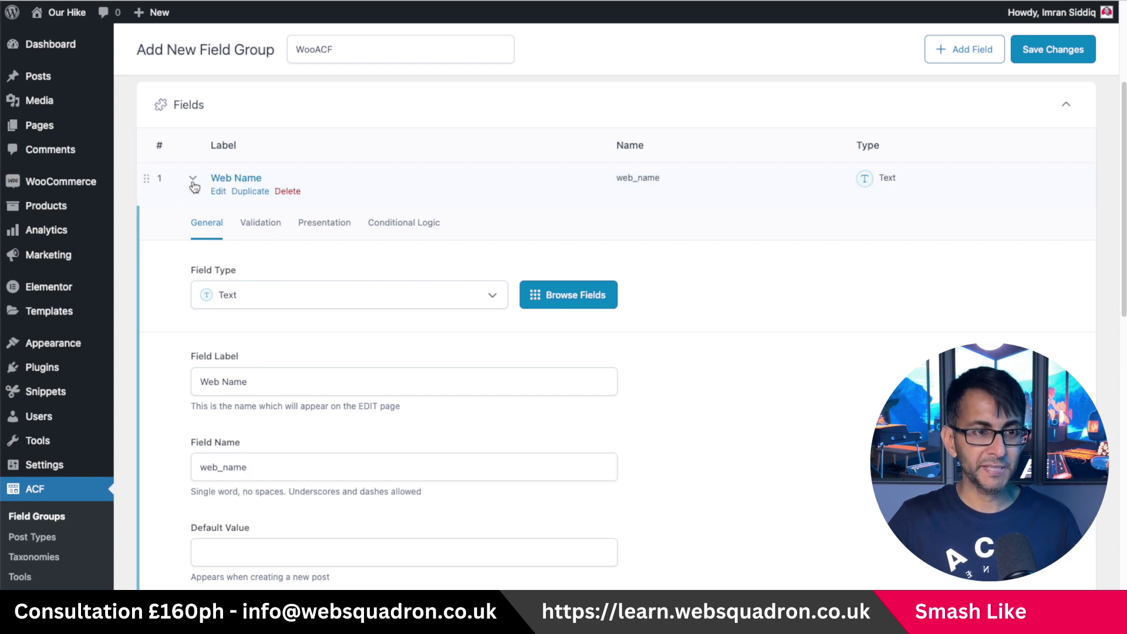
- Add a second field of type URL labelled Web URL with name web_url
click(1031, 237)
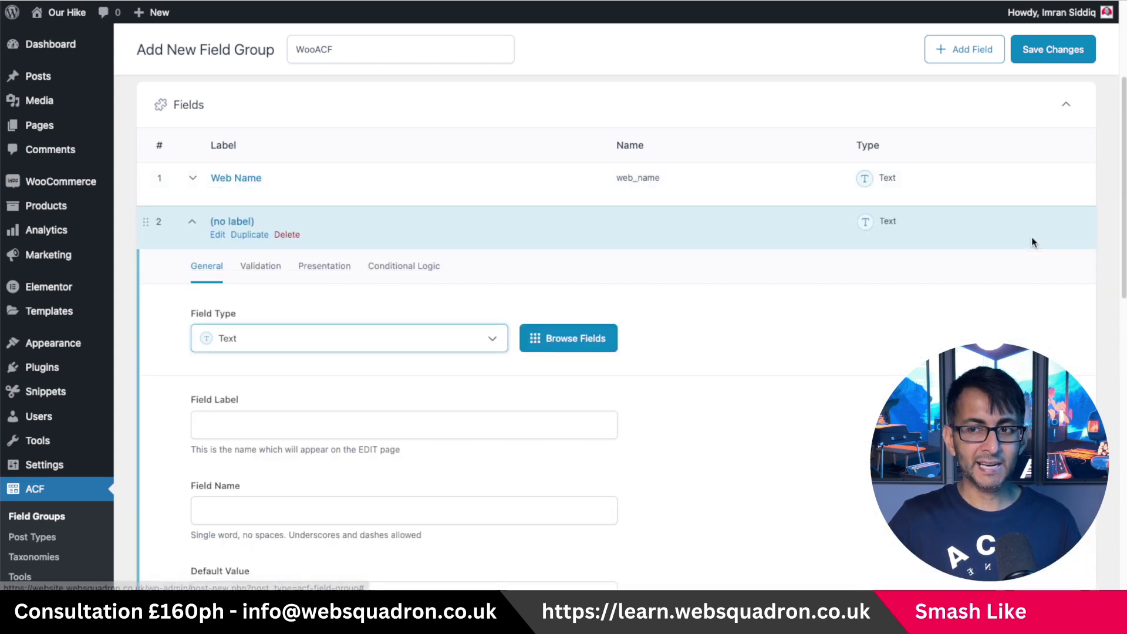
click(299, 340)
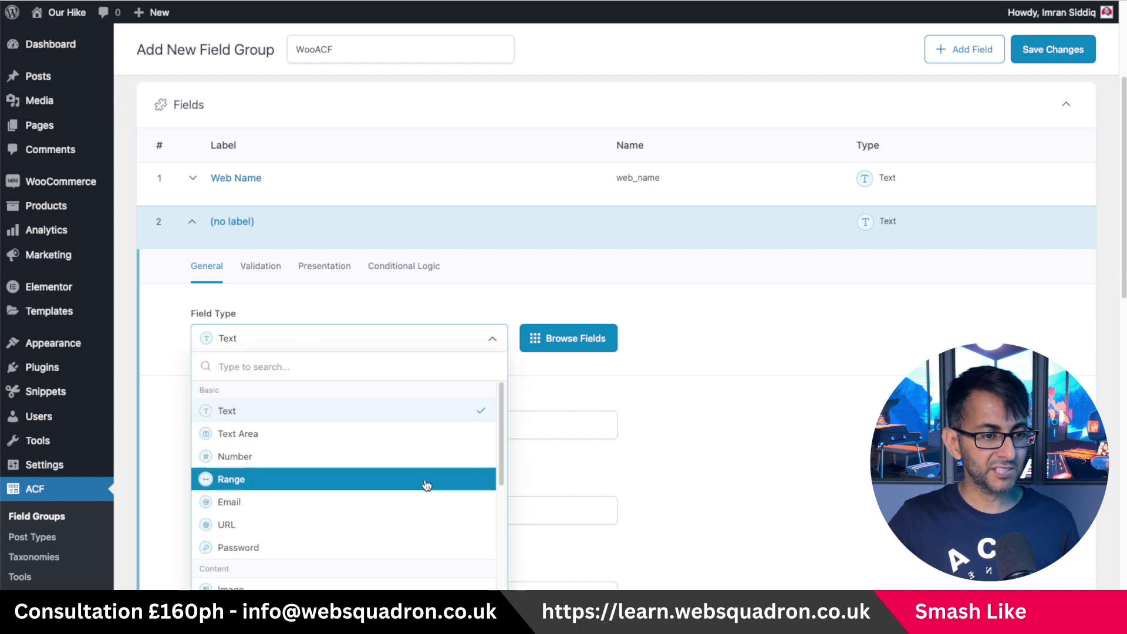
click(363, 528)
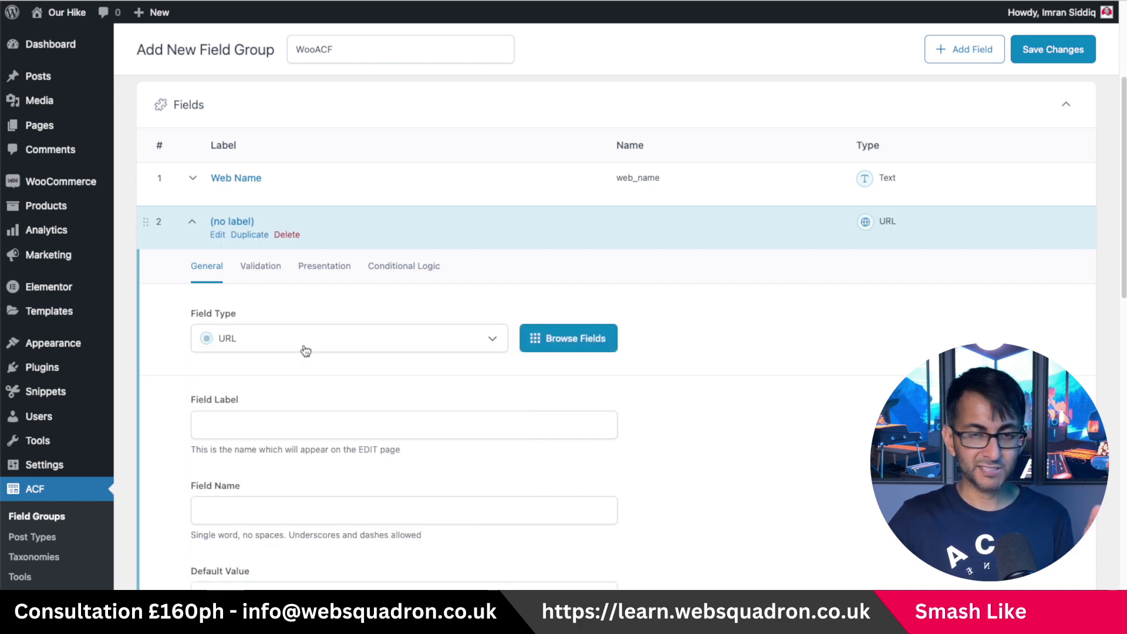
click(259, 427)
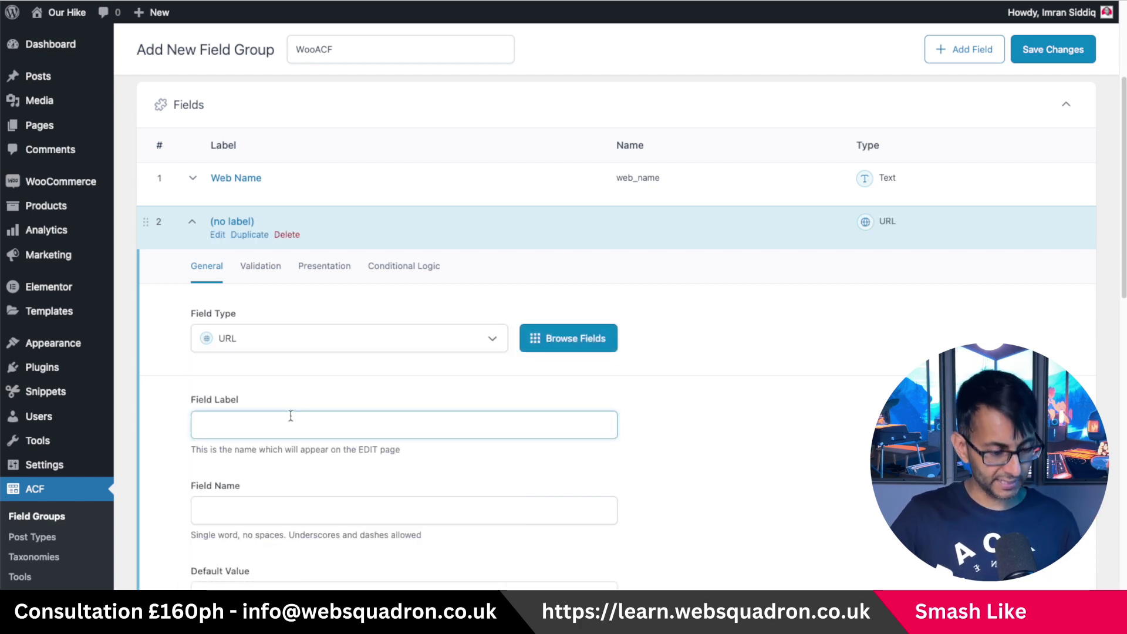
text(Web URL)
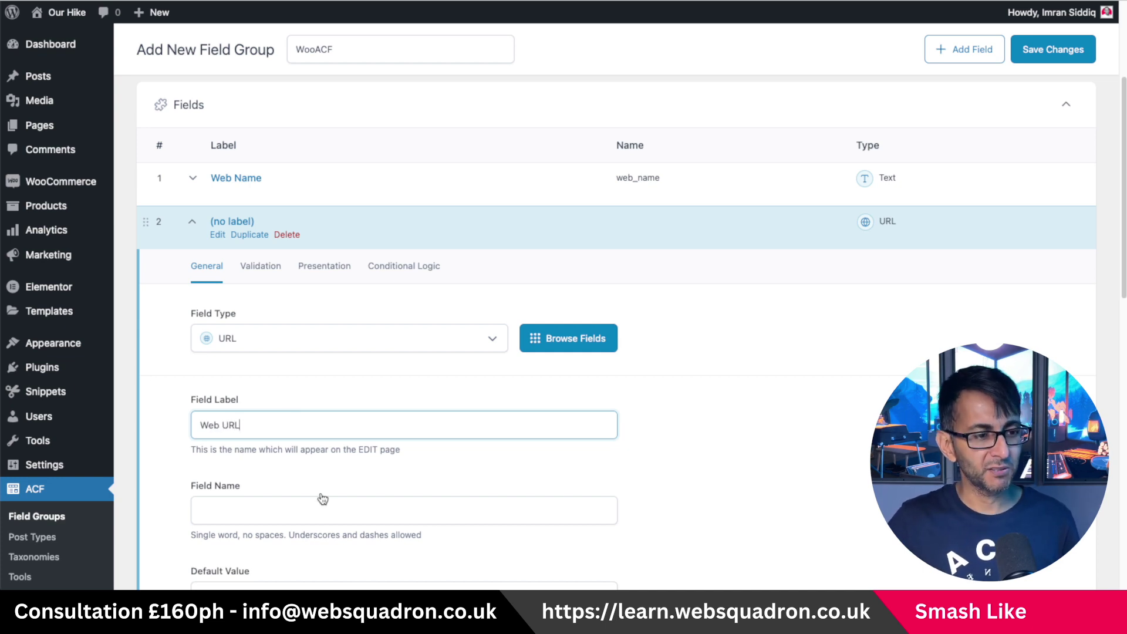
click(345, 520)
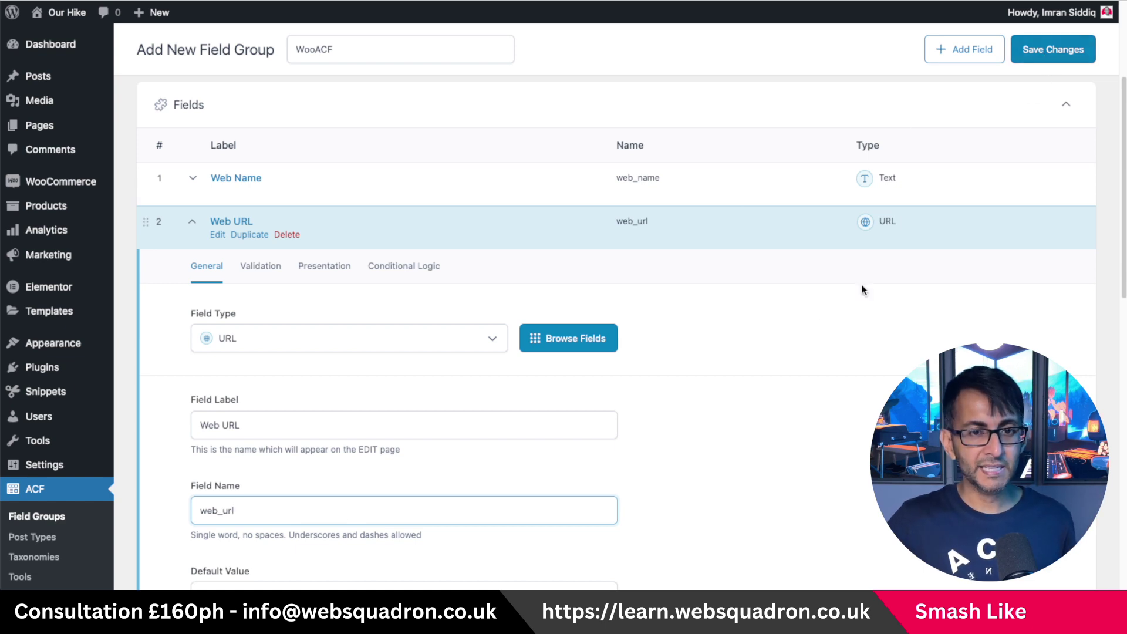
click(183, 220)
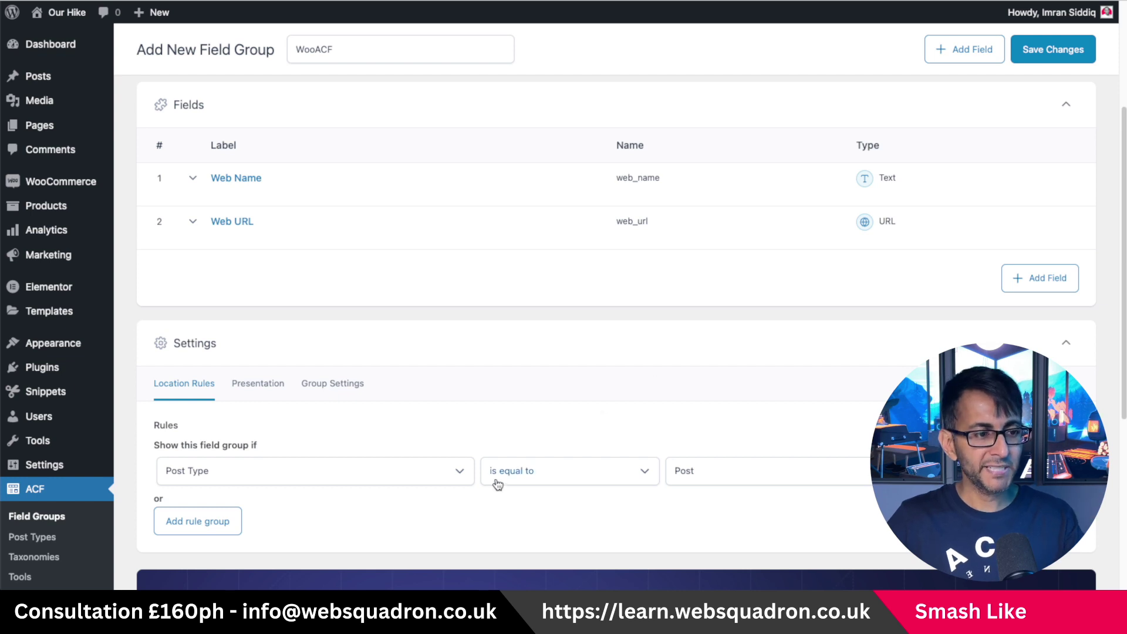
- Set WooACF location rules to Post Type equals Product or Post, then save the group
scroll(410, 470, down, 1)
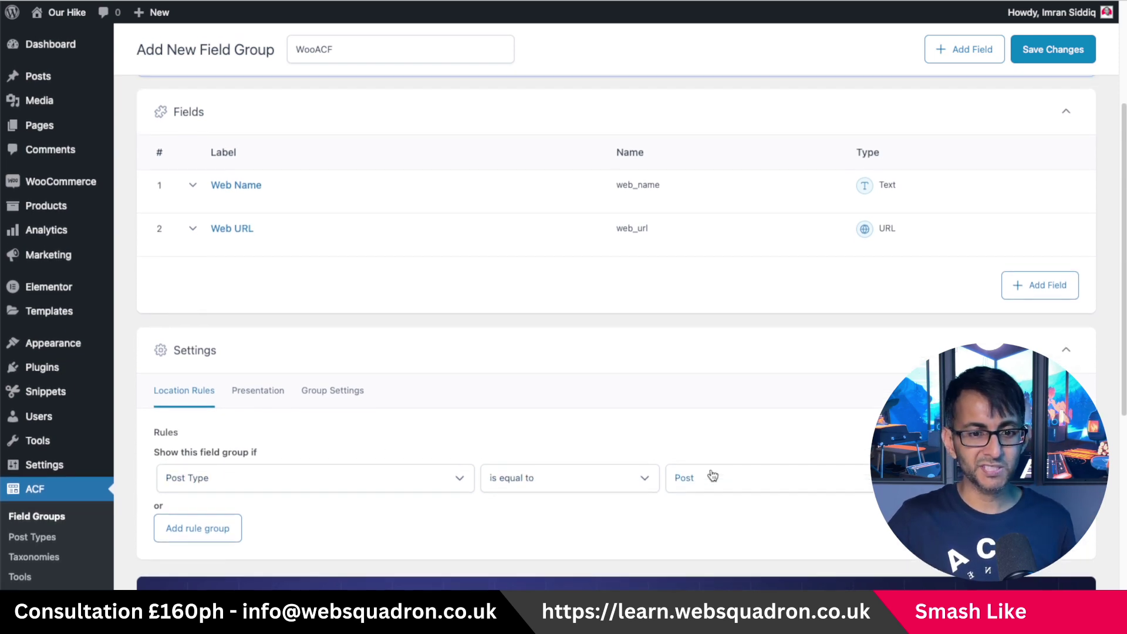
click(711, 480)
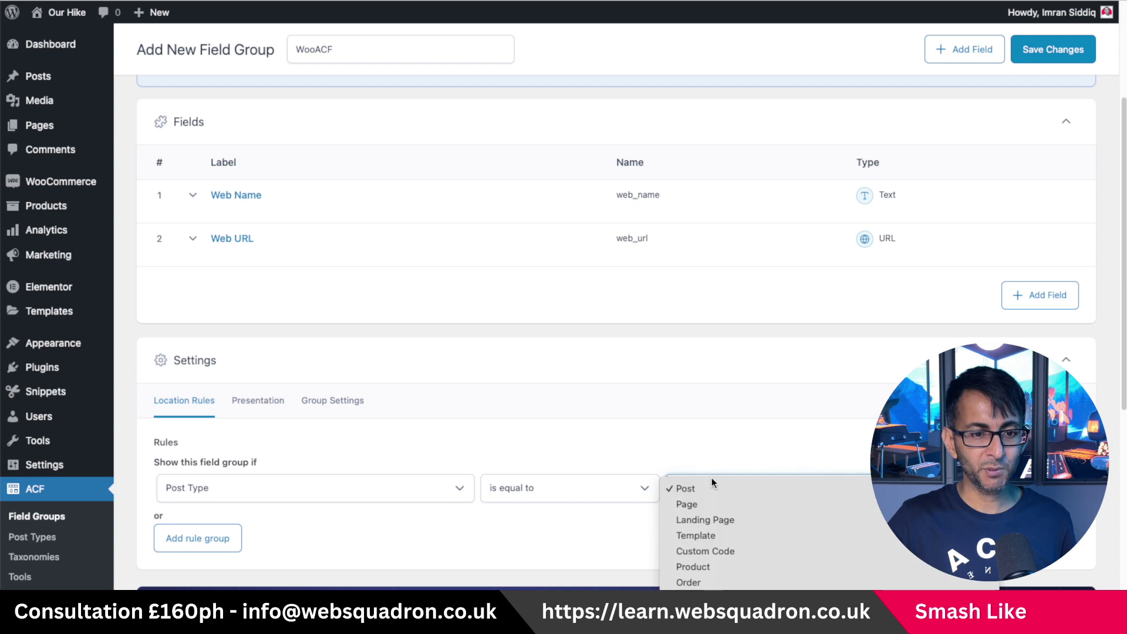
click(731, 568)
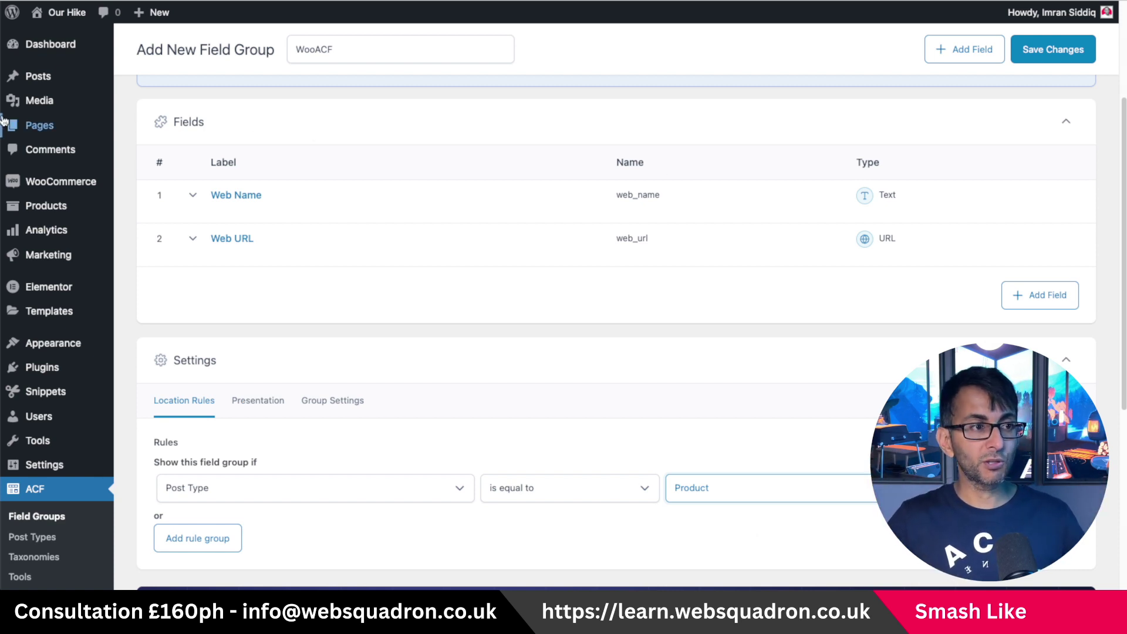
mouse_move(42, 81)
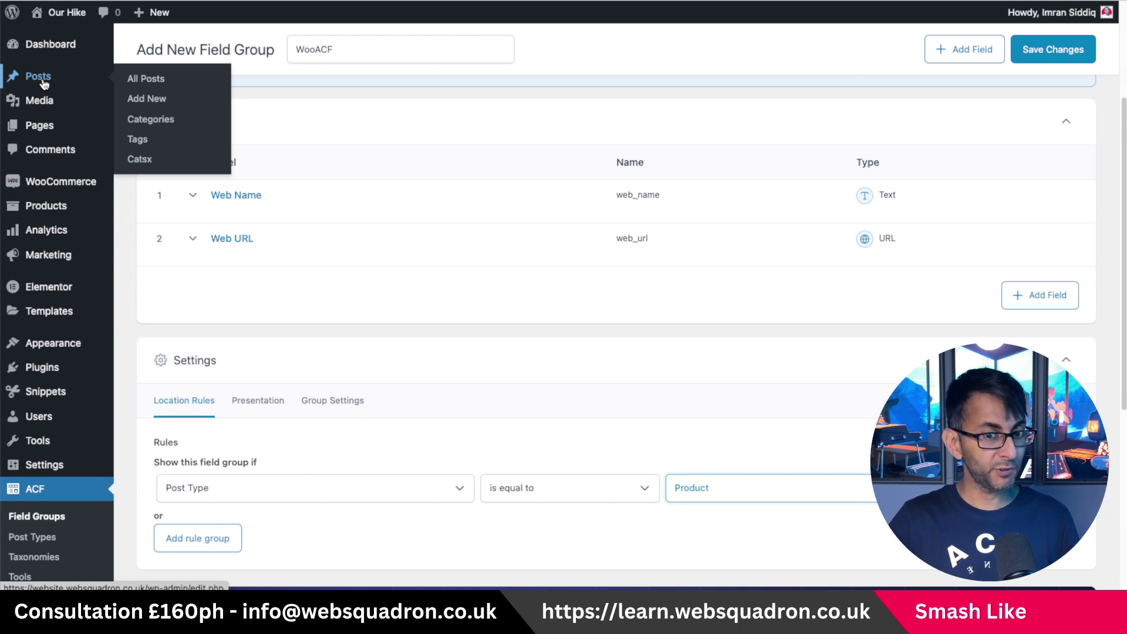
click(200, 537)
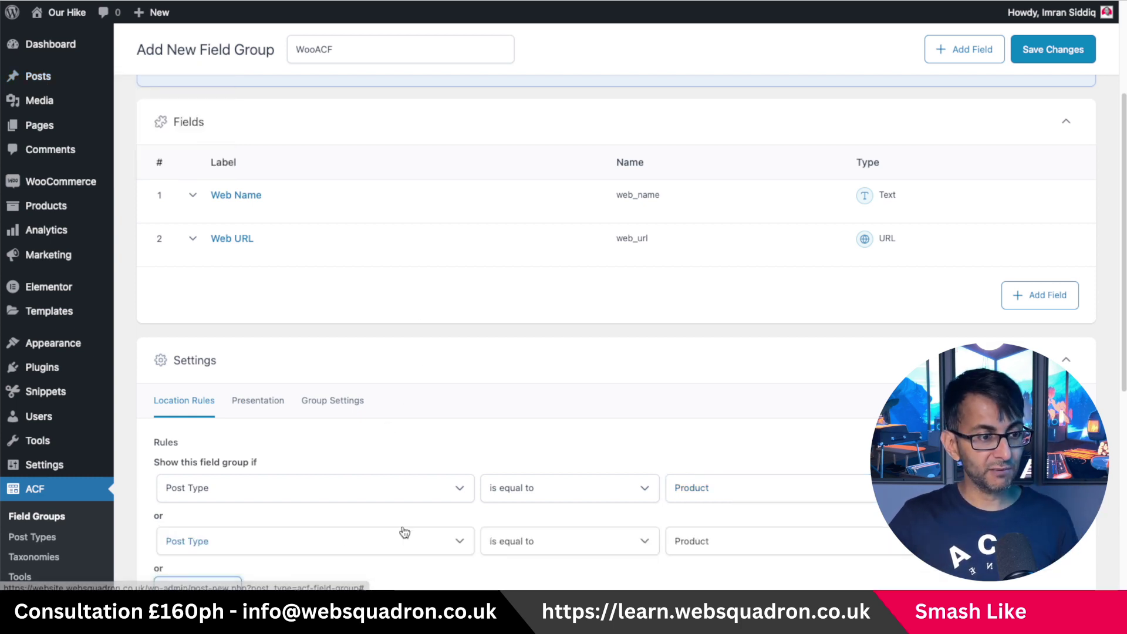
click(725, 549)
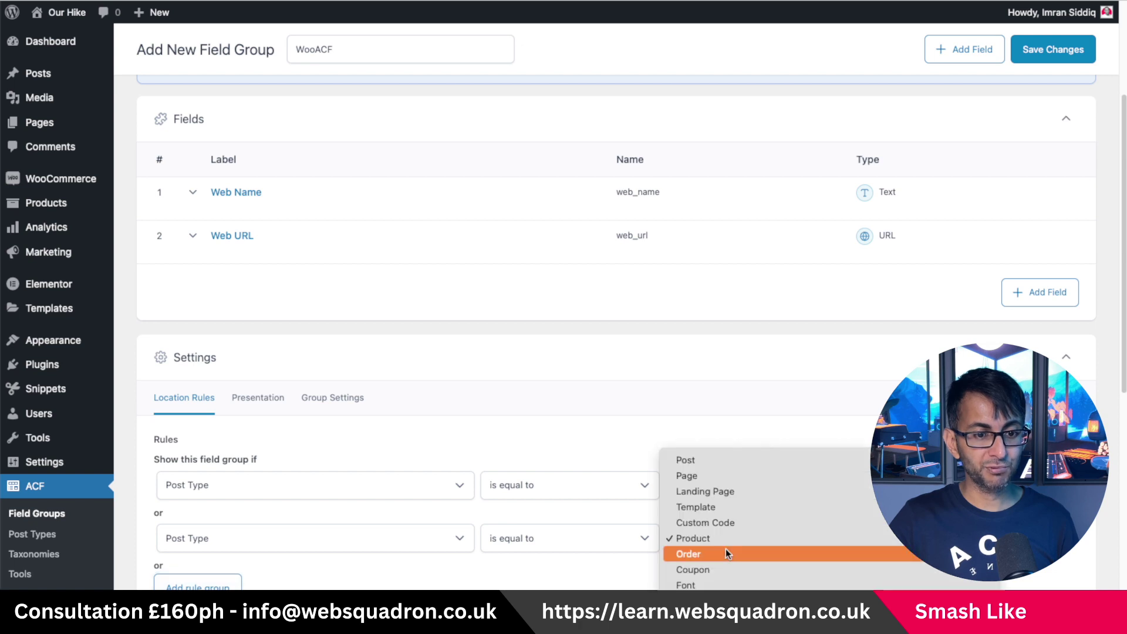
click(719, 463)
scroll(839, 397, down, 1)
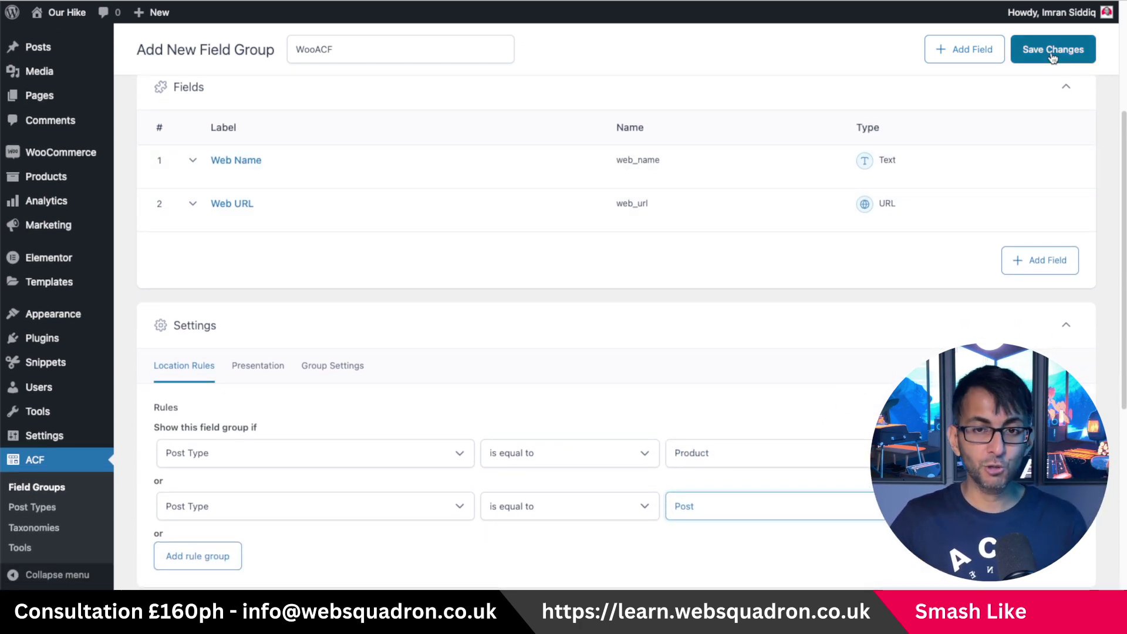
click(1052, 54)
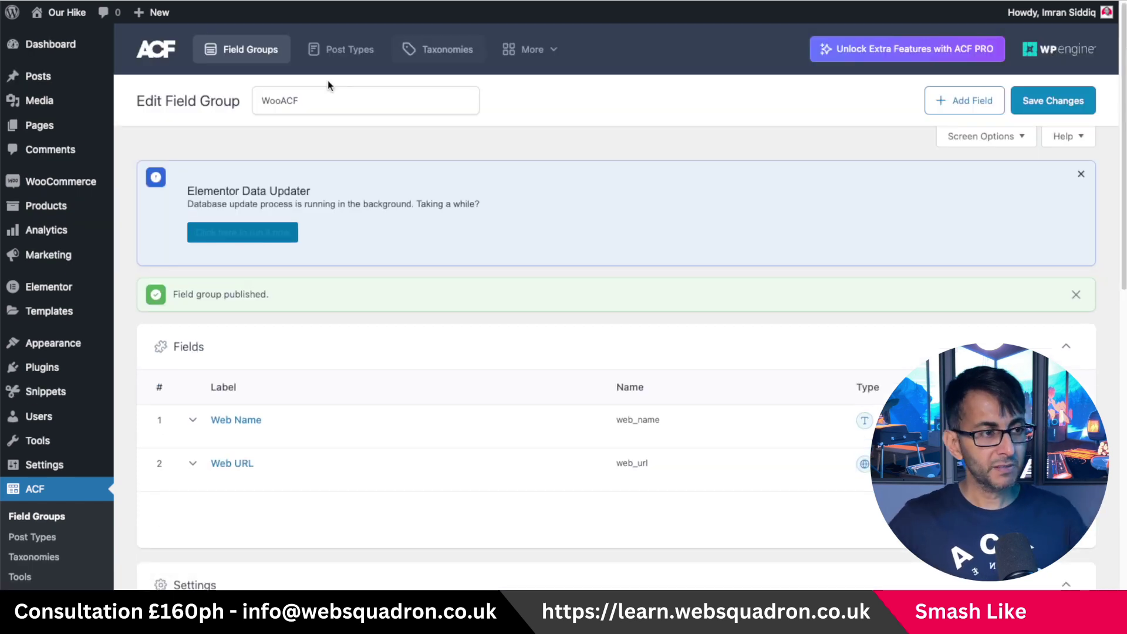
- Start a new post titled 'Disconnect' with three short filler paragraphs
mouse_move(52, 78)
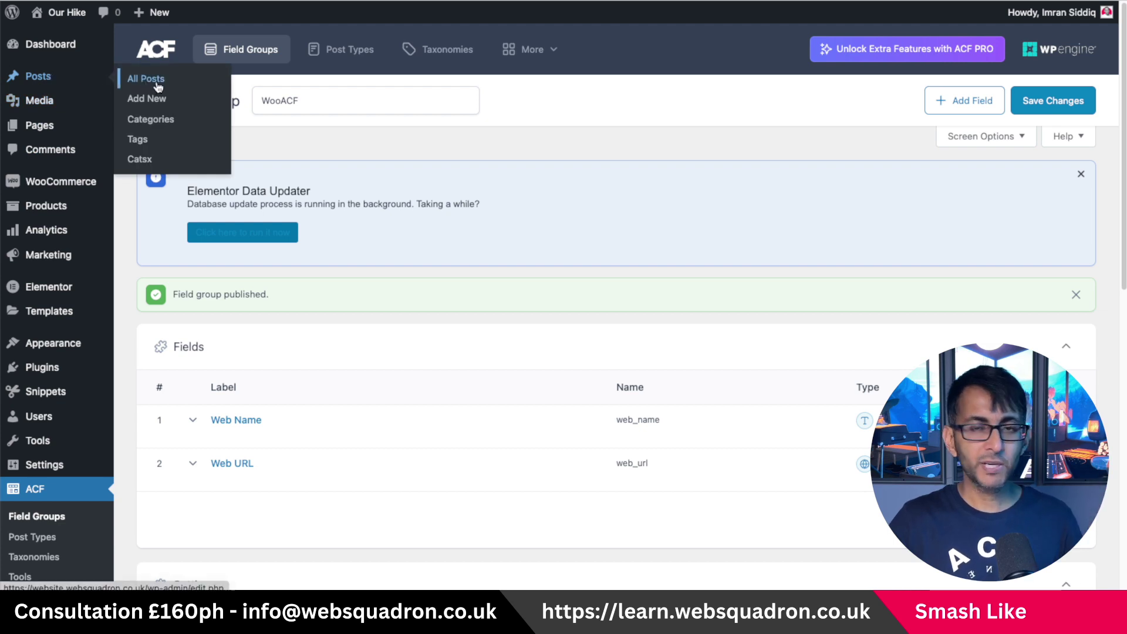
click(149, 99)
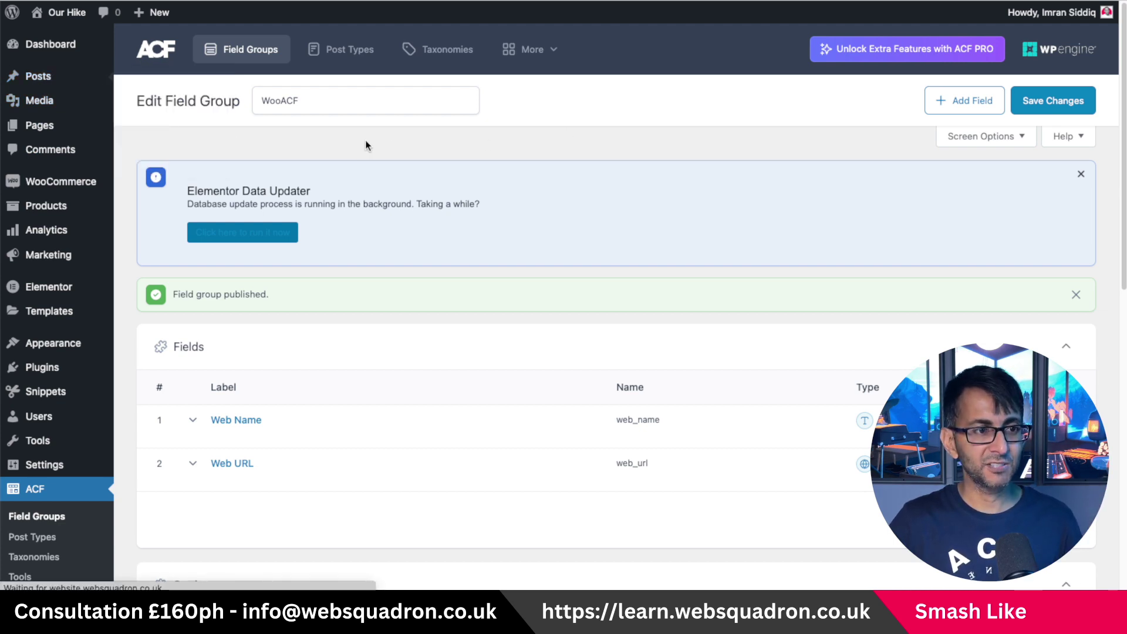
text(Di)
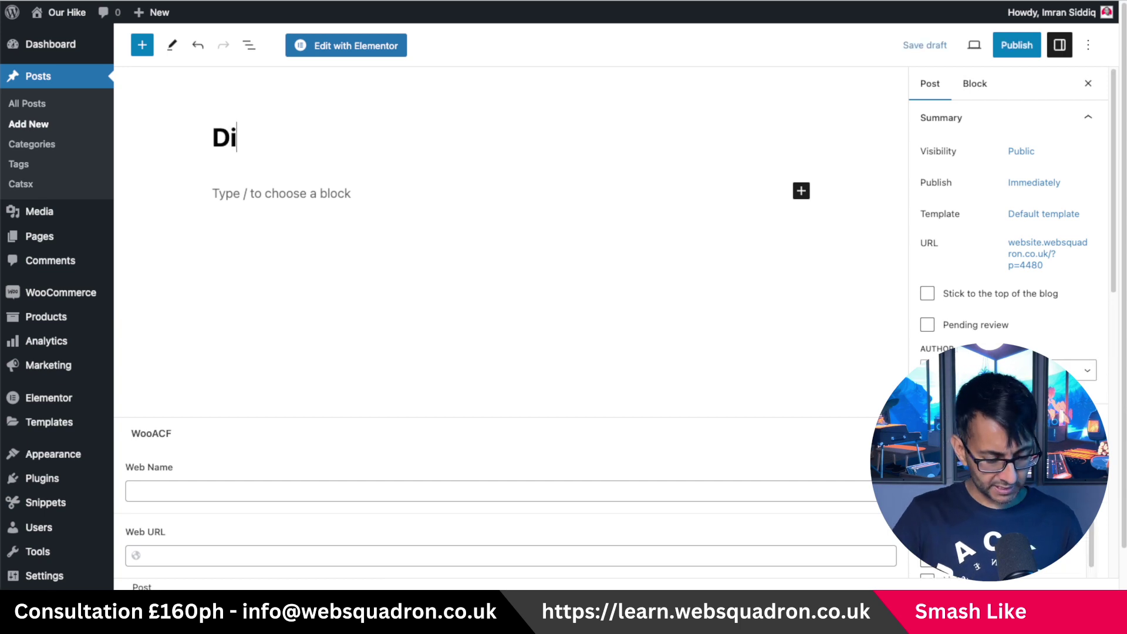
text(sconnect)
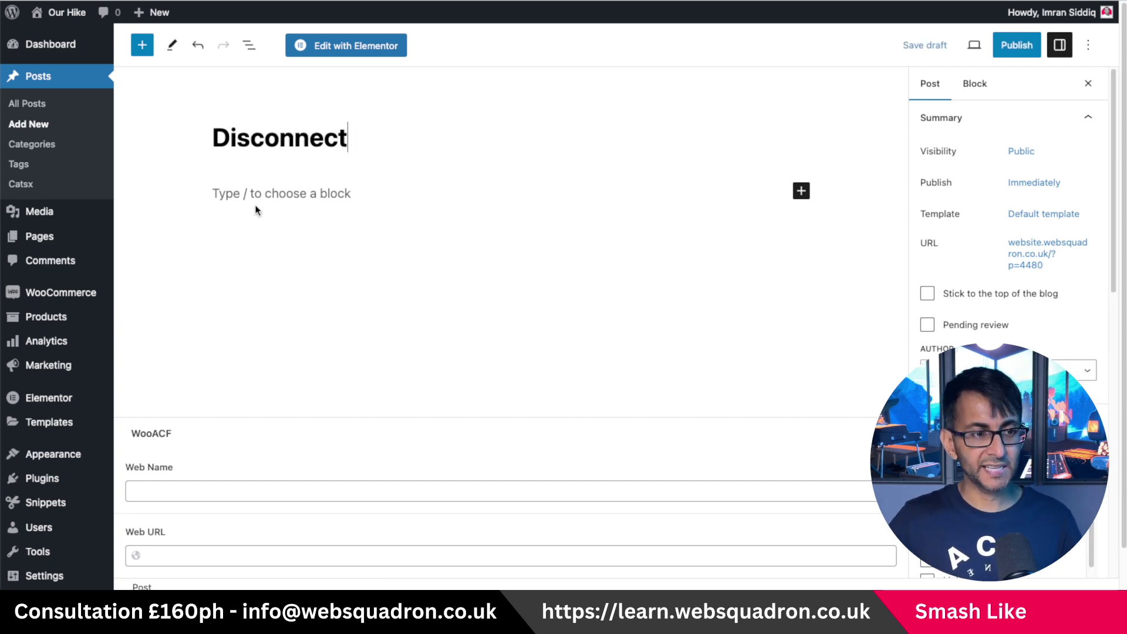
click(254, 201)
text(ddf)
key(Return)
text(df)
key(Return)
text(df)
key(Return)
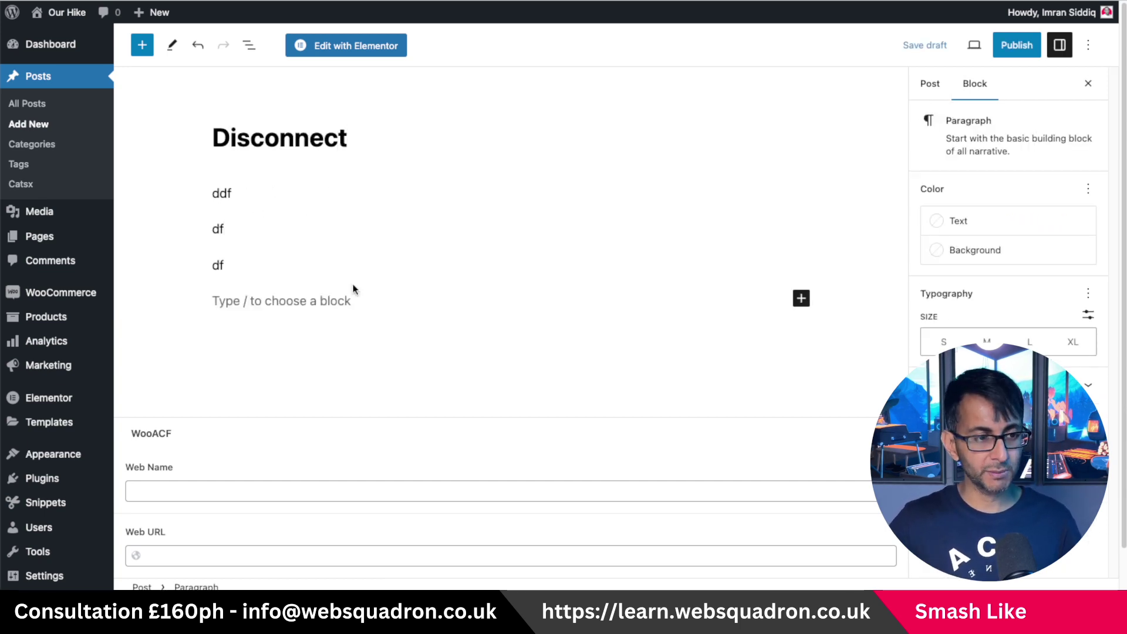
scroll(352, 399, down, 2)
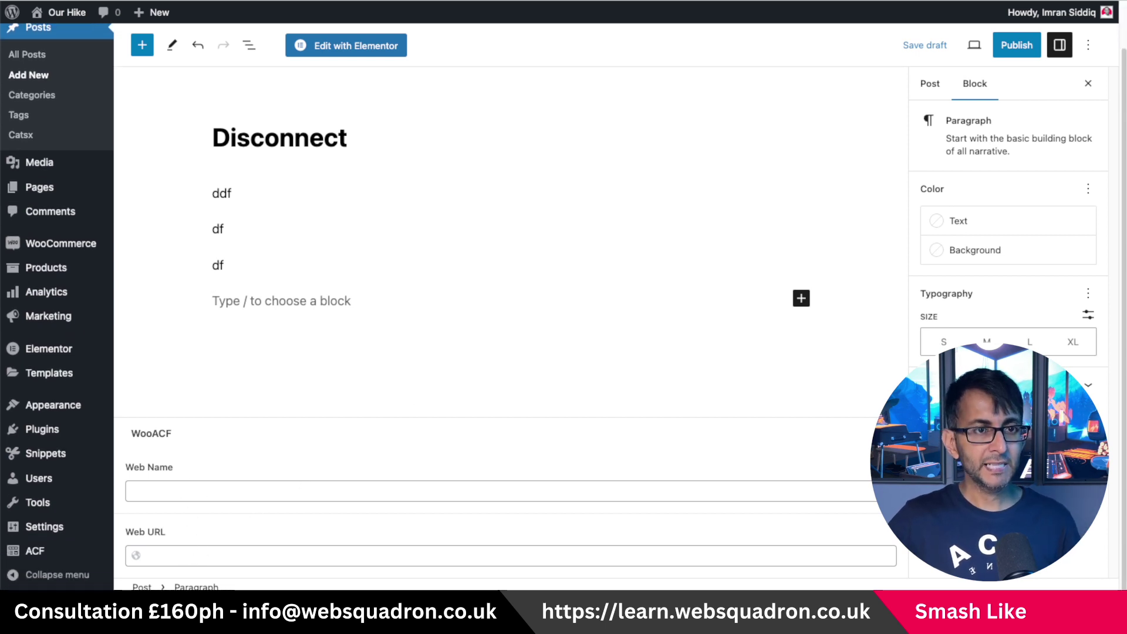
- Paste the Disconnect eBay listing URL into Web URL and enter 'Get the book' as Web Name
key(ctrl+Tab)
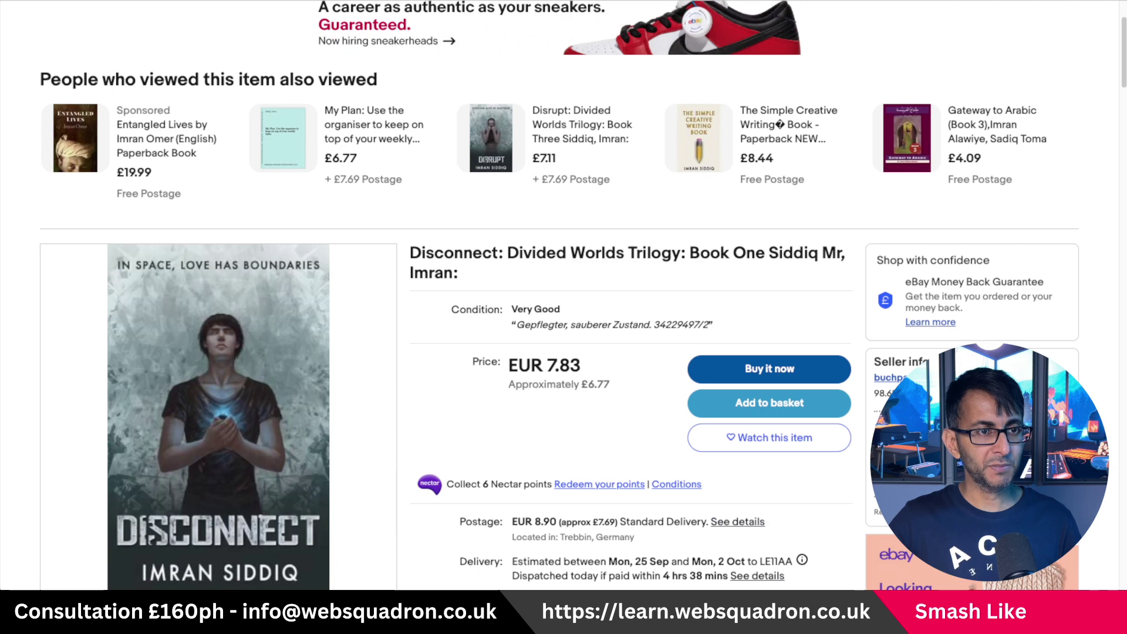
key(ctrl+shift+Tab)
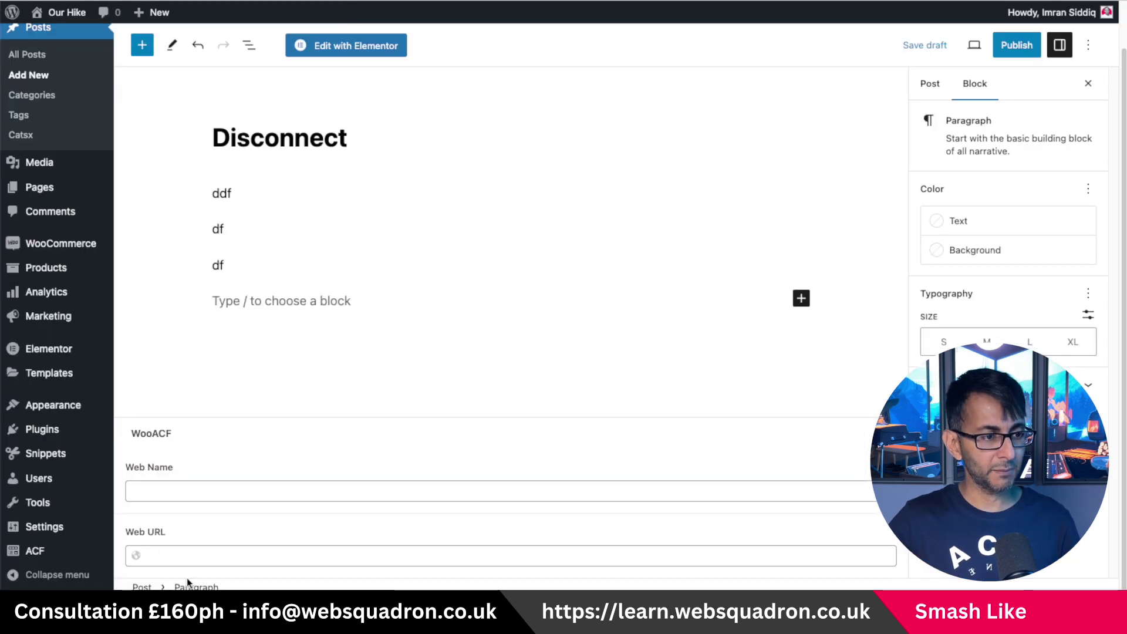
click(195, 550)
key(ctrl+v)
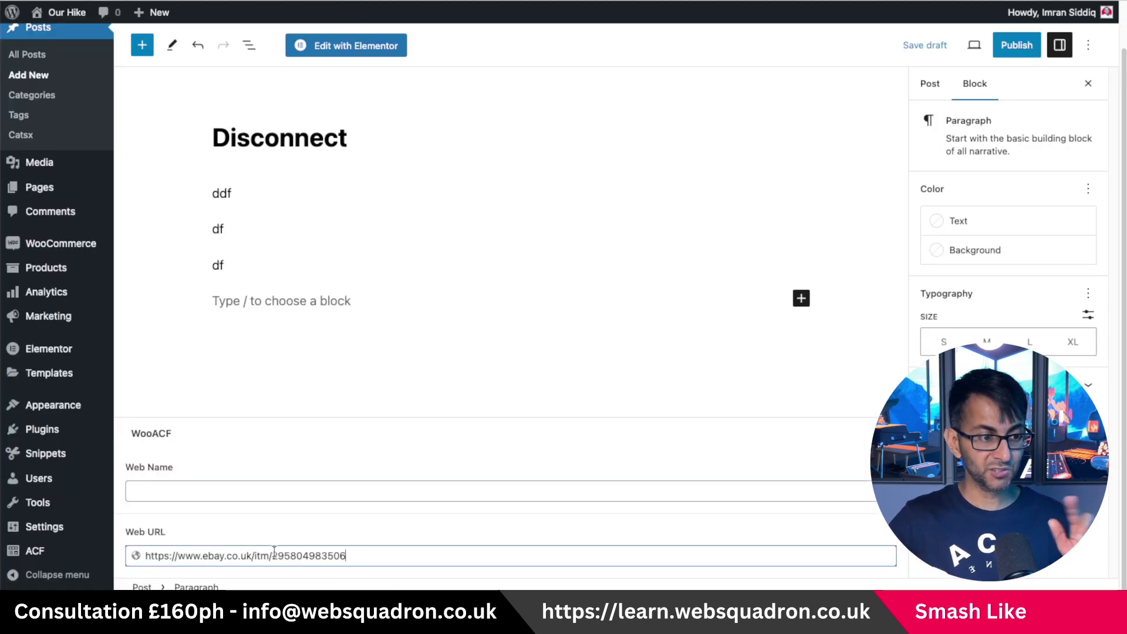
click(216, 495)
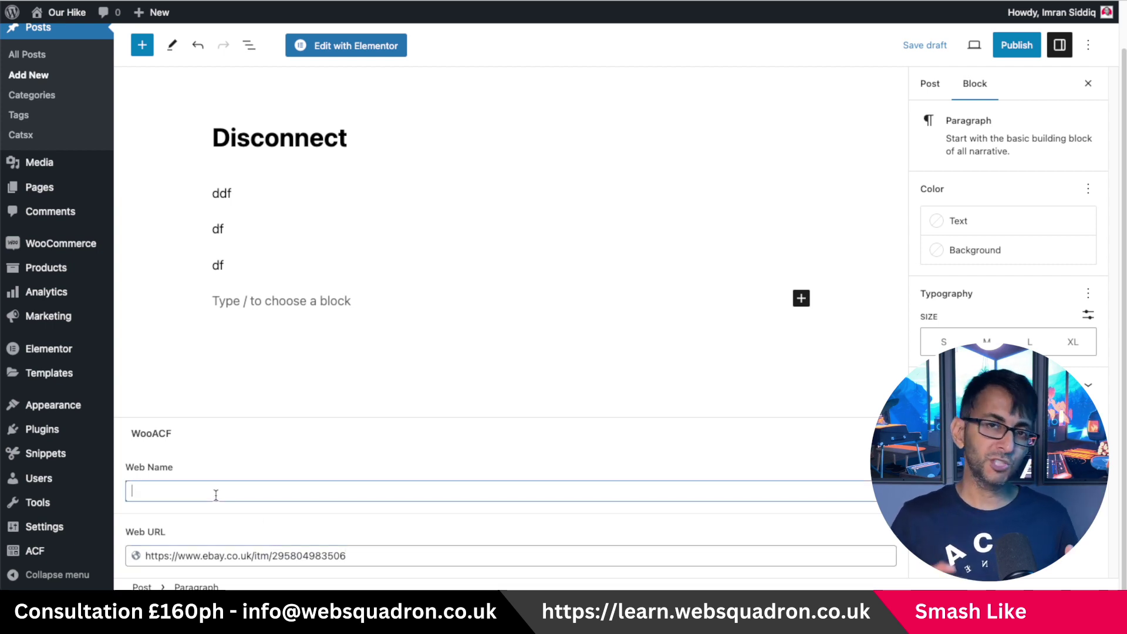
text(get t)
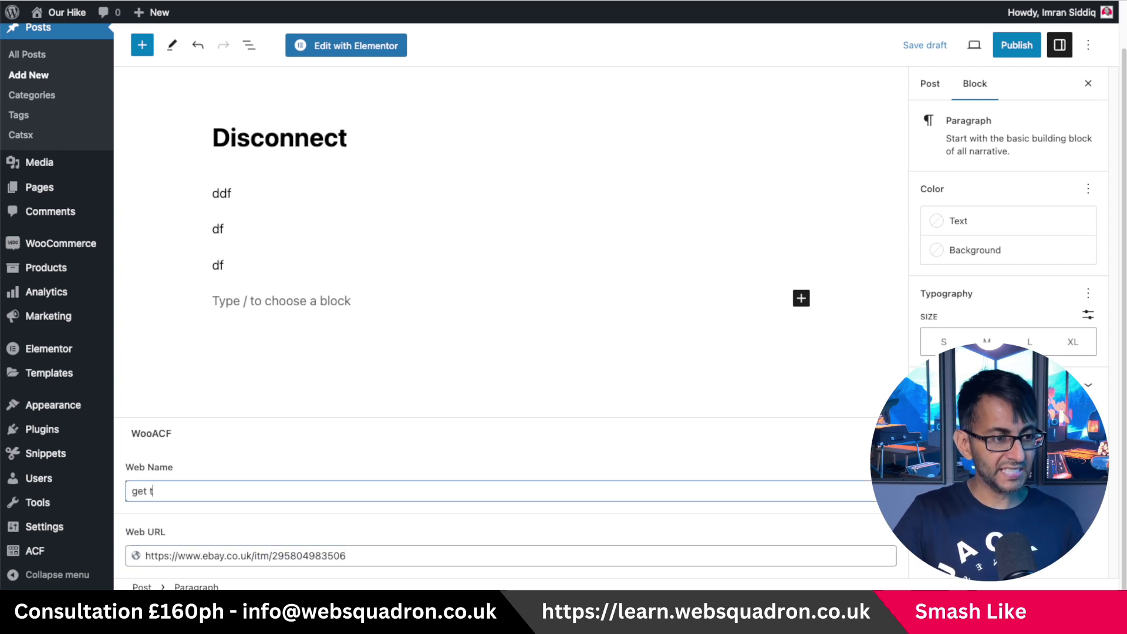
text(je)
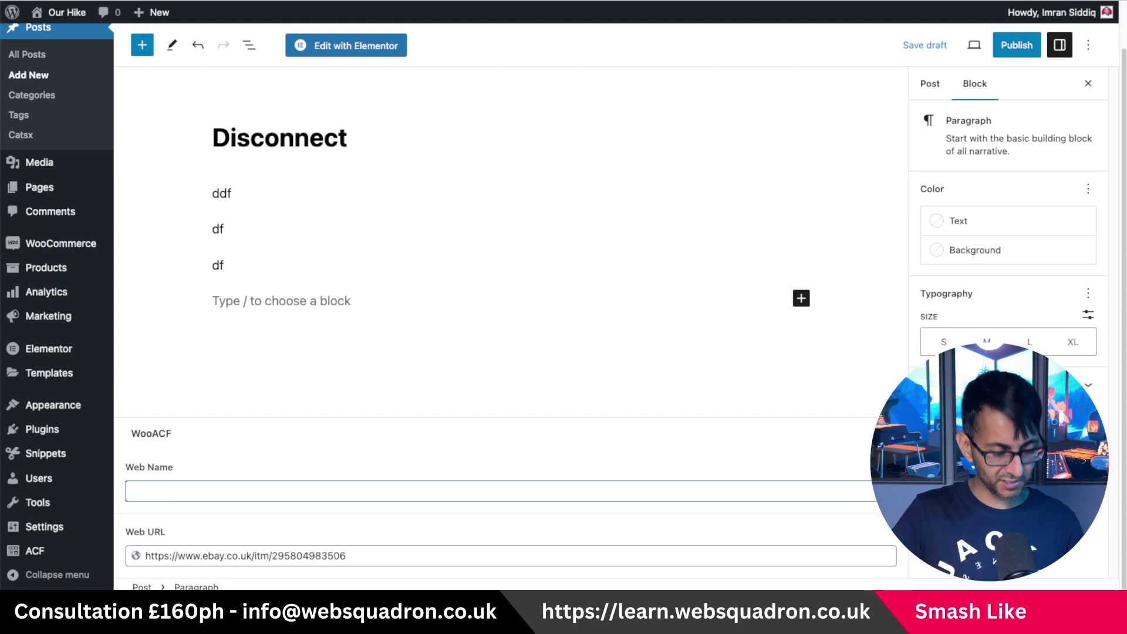
text(Get the book)
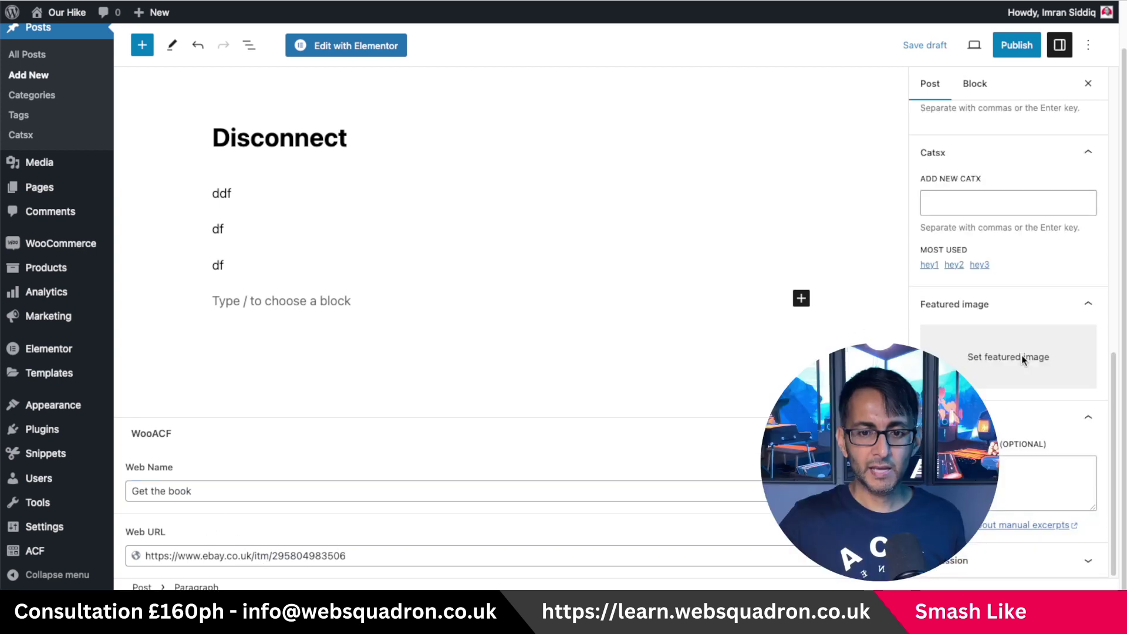
- Set the Disconnect cover as the featured image and publish the post
click(1021, 354)
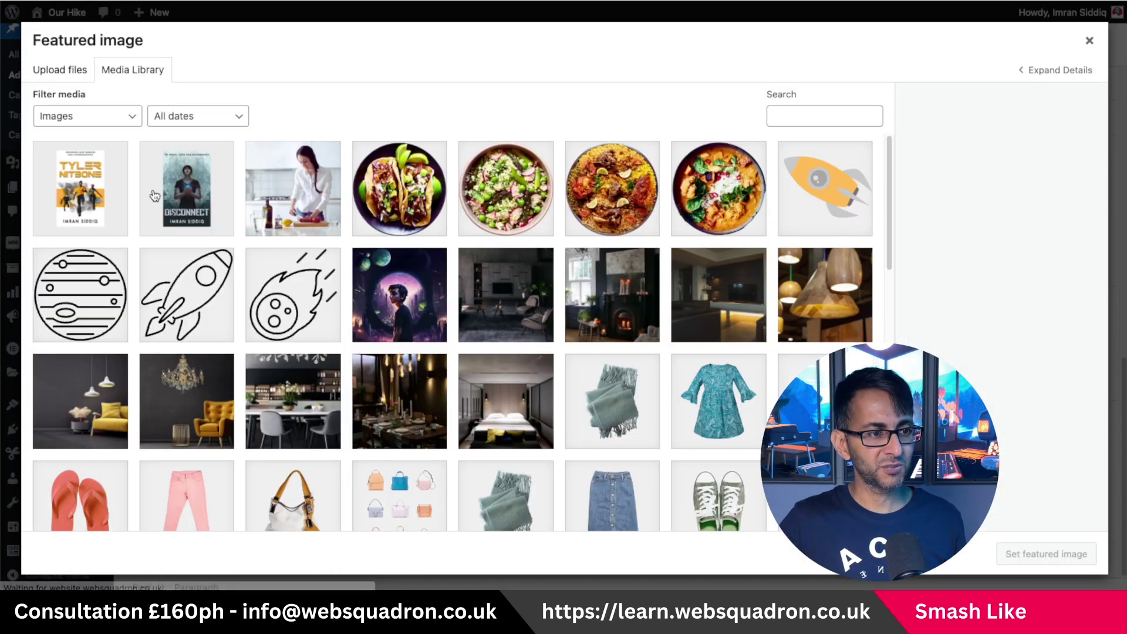
click(185, 188)
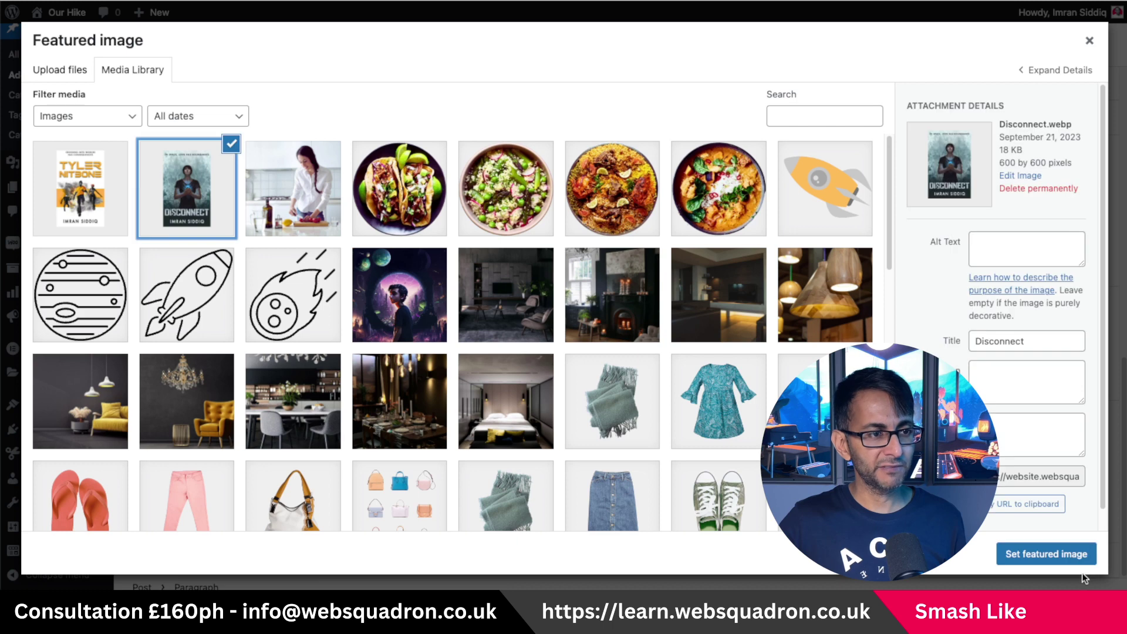
click(1045, 553)
click(1015, 46)
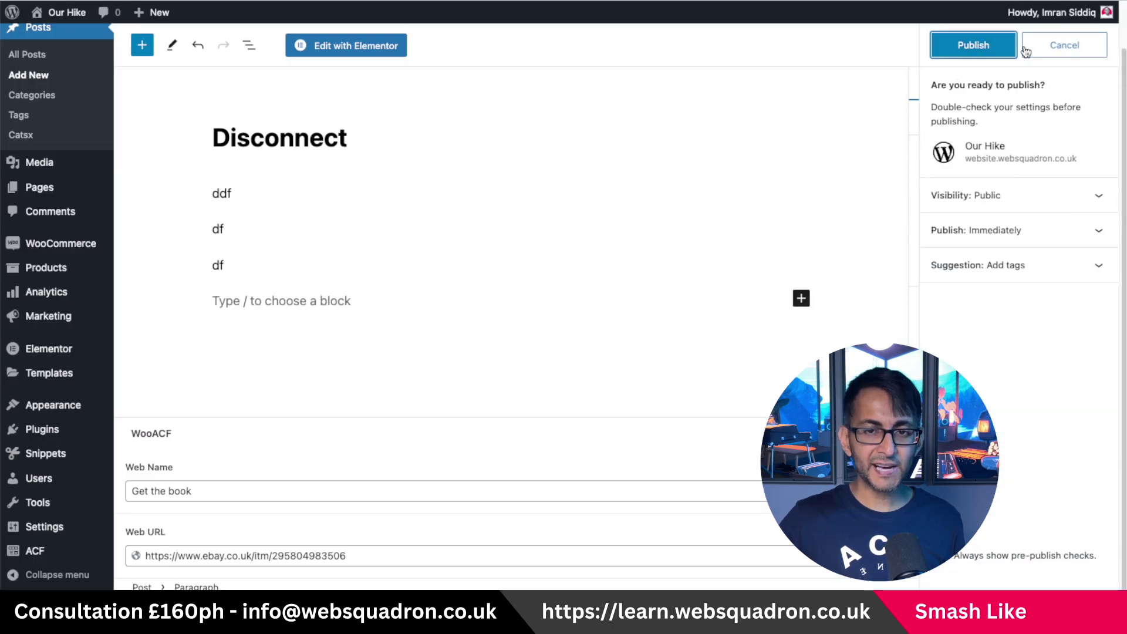
click(1012, 47)
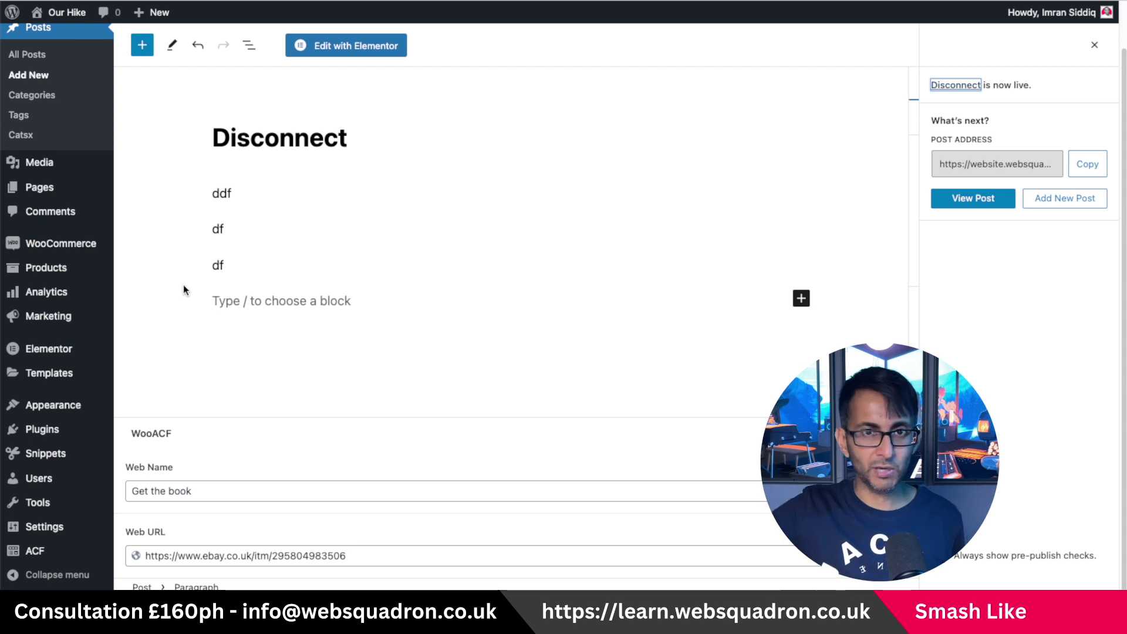
- Add a new product named 'Disconnect Woo', review its WooACF fields, and open the product image chooser
mouse_move(85, 245)
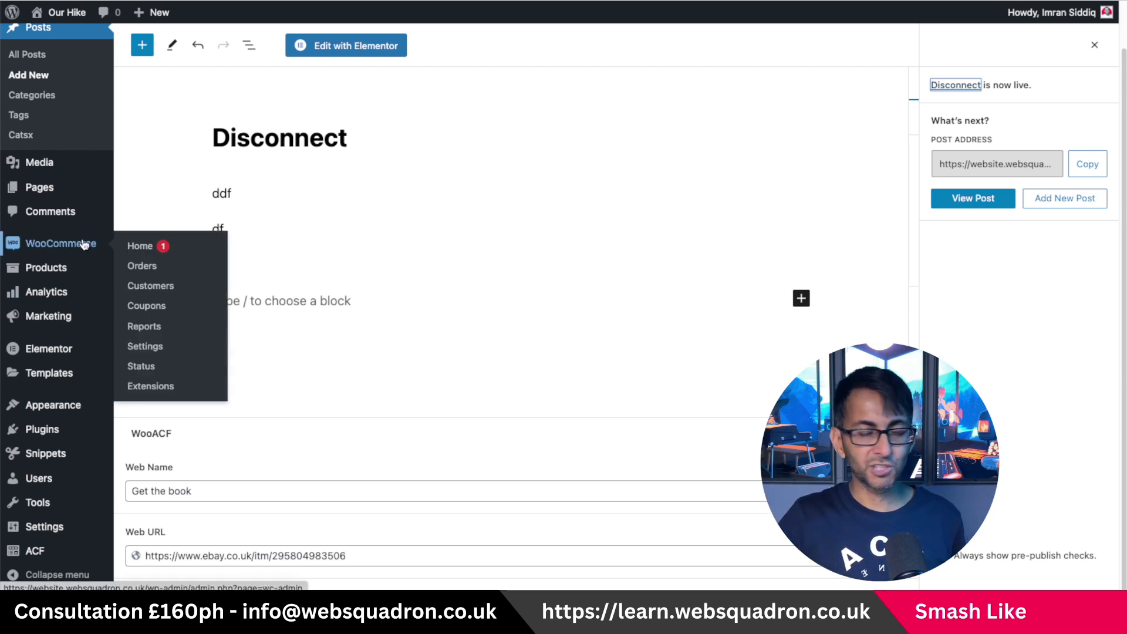
mouse_move(100, 271)
click(158, 290)
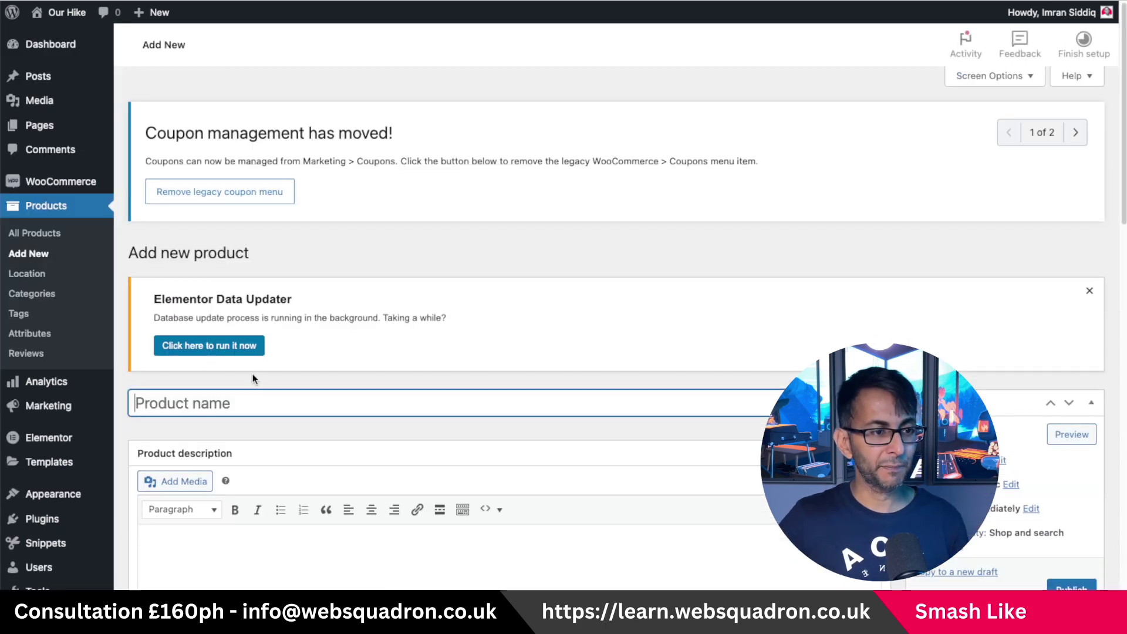
text(Disco)
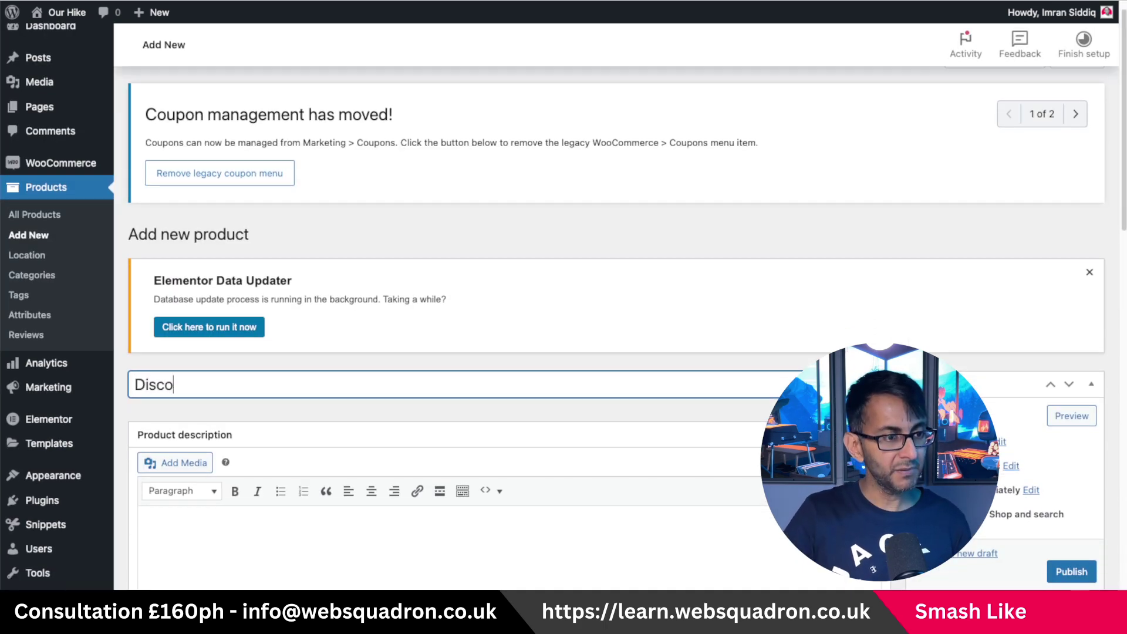
text(nnect Woo)
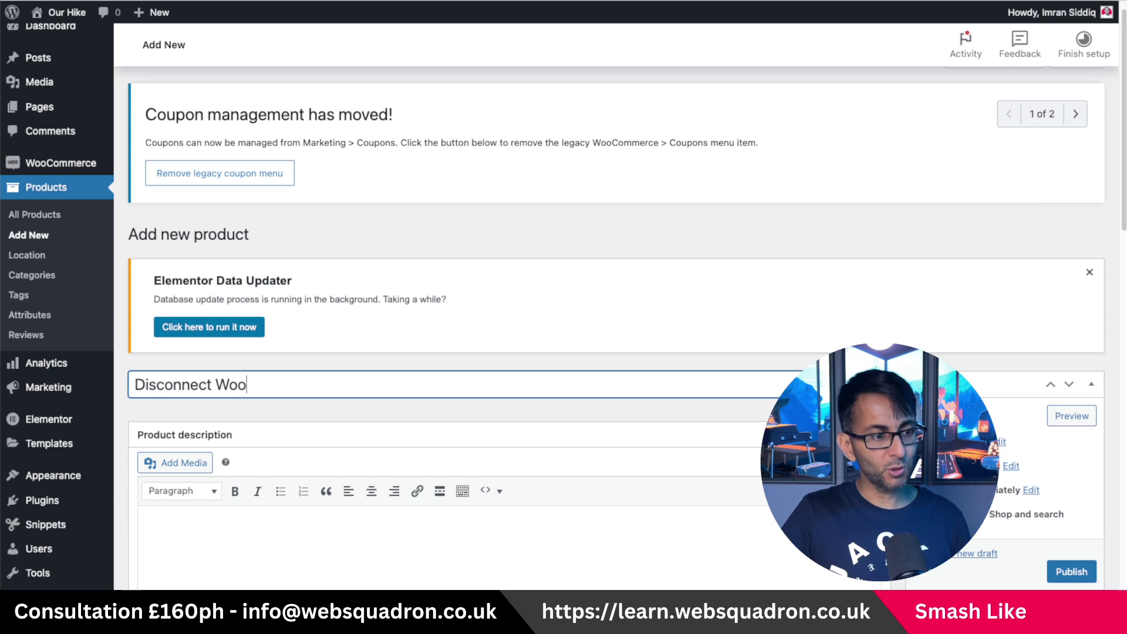
scroll(669, 267, down, 10)
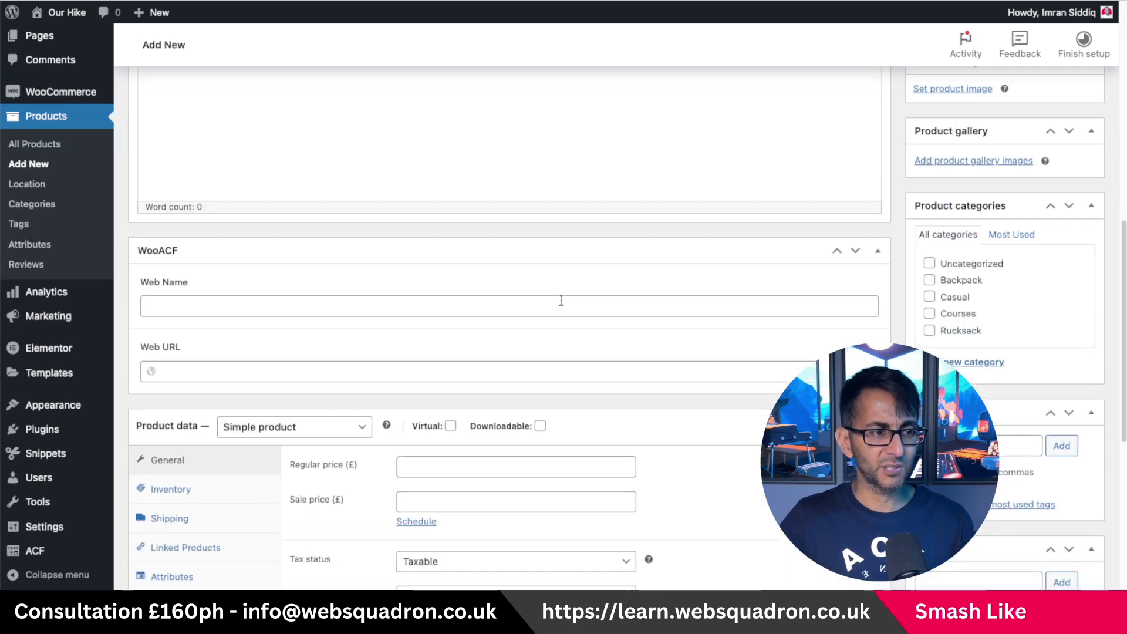
scroll(501, 463, down, 6)
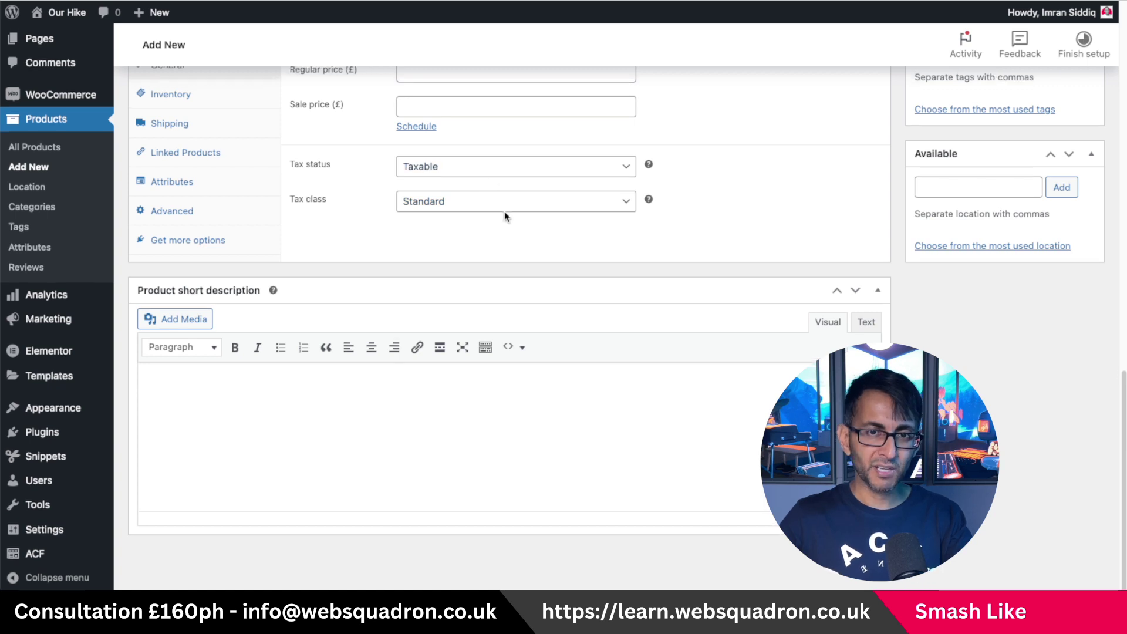
scroll(504, 214, up, 2)
scroll(501, 266, up, 4)
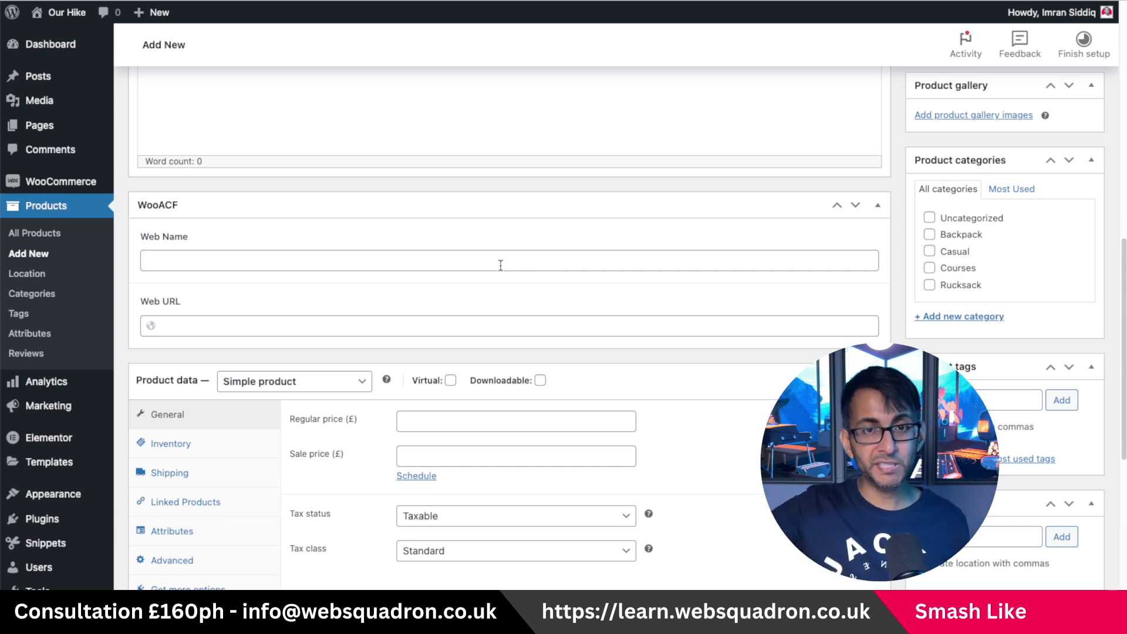
scroll(963, 352, up, 3)
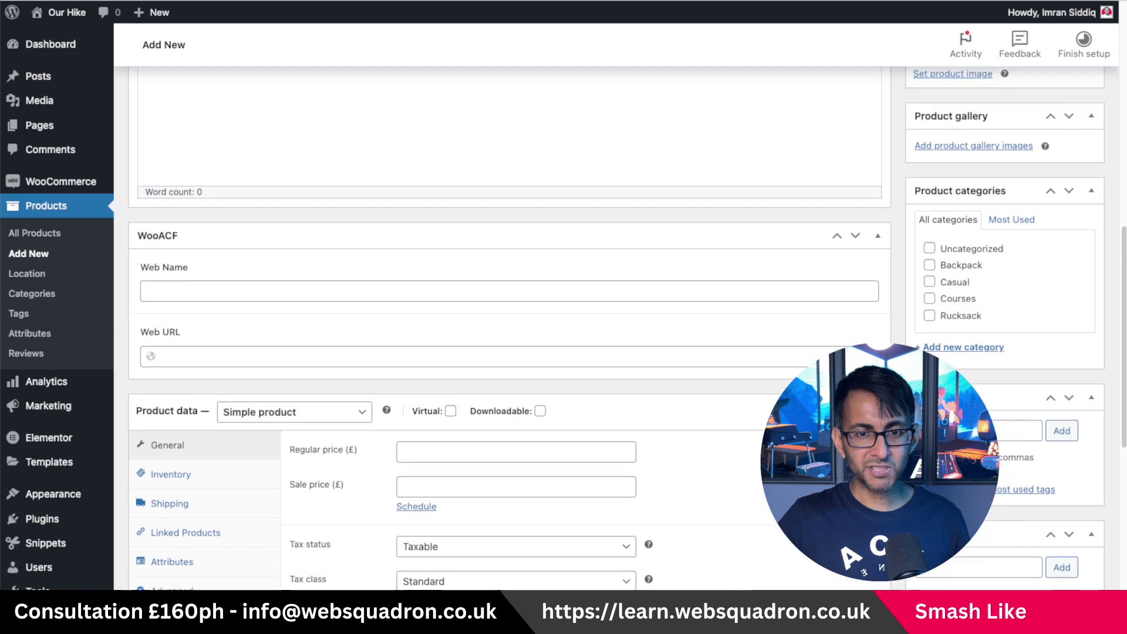
click(963, 166)
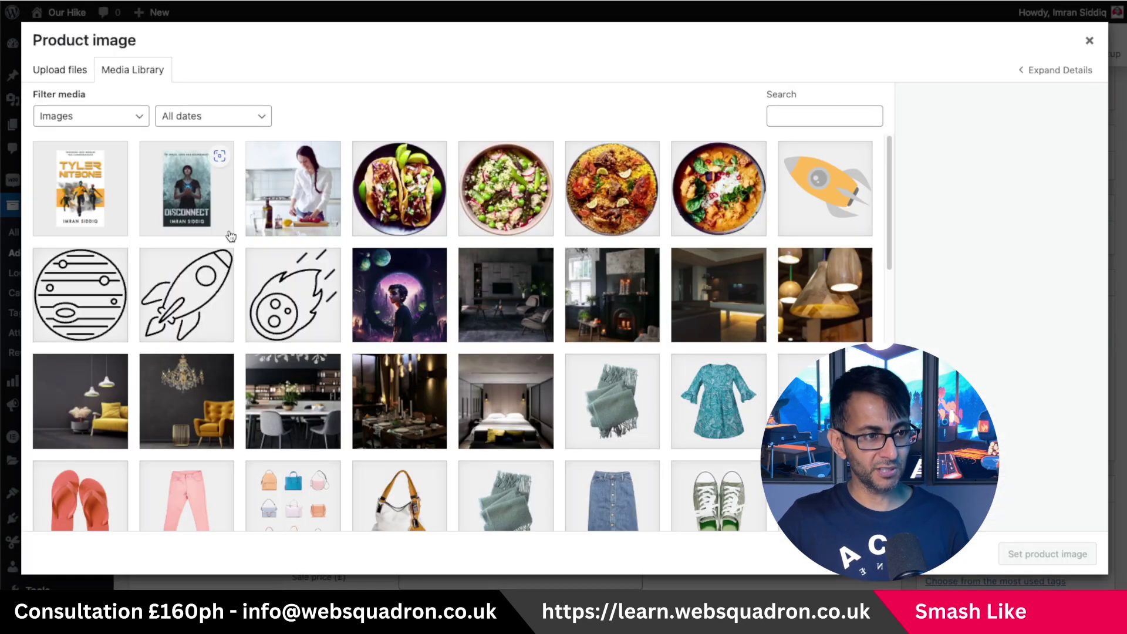
- Use the Disconnect cover as the product image
click(179, 200)
click(1050, 564)
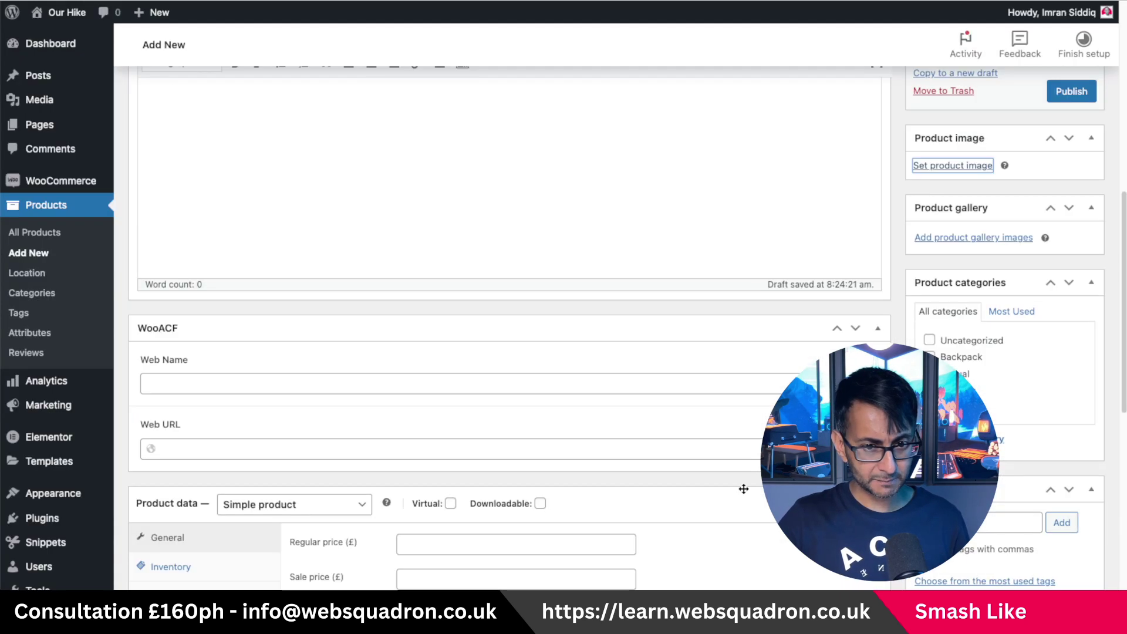
scroll(441, 473, down, 8)
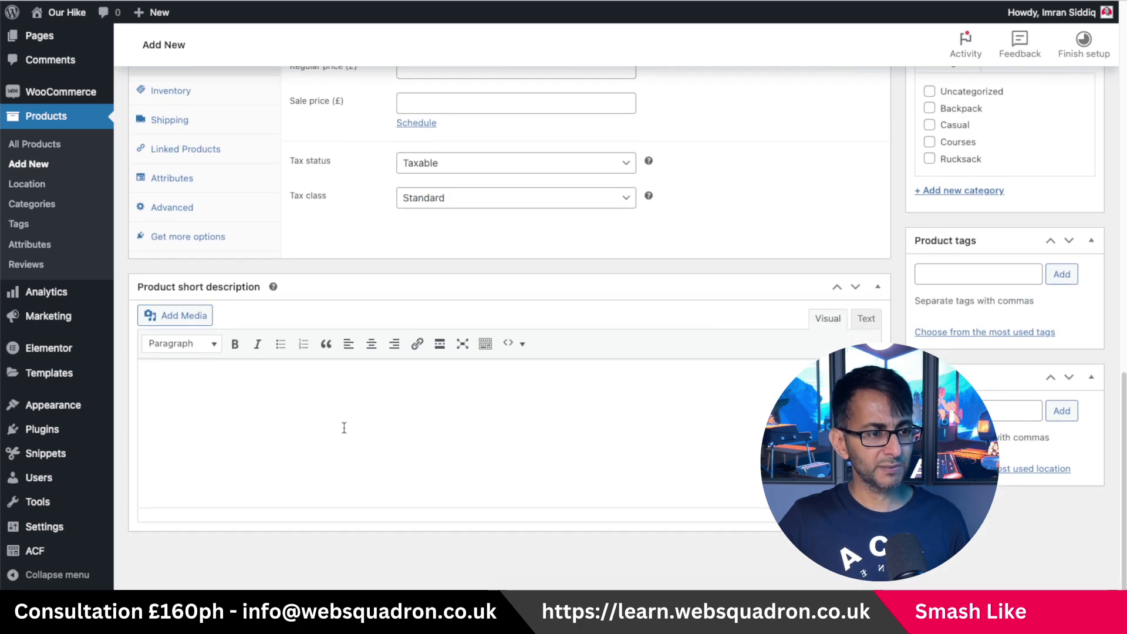
scroll(344, 427, up, 8)
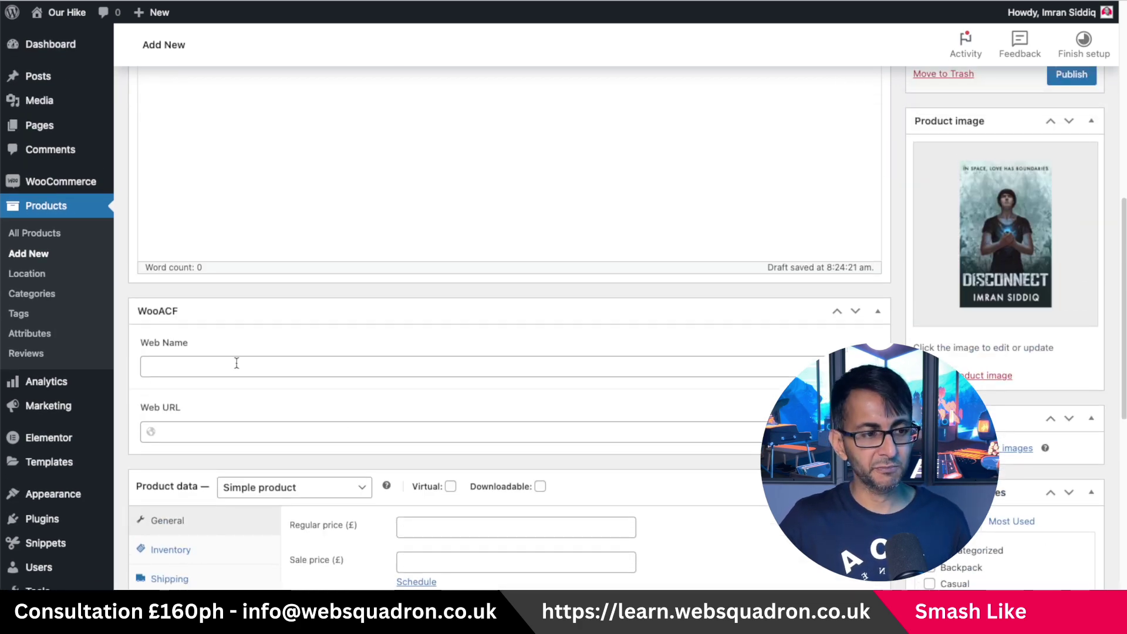
- Set Web Name to 'Buy Now', paste the eBay listing URL into Web URL, and publish
click(237, 363)
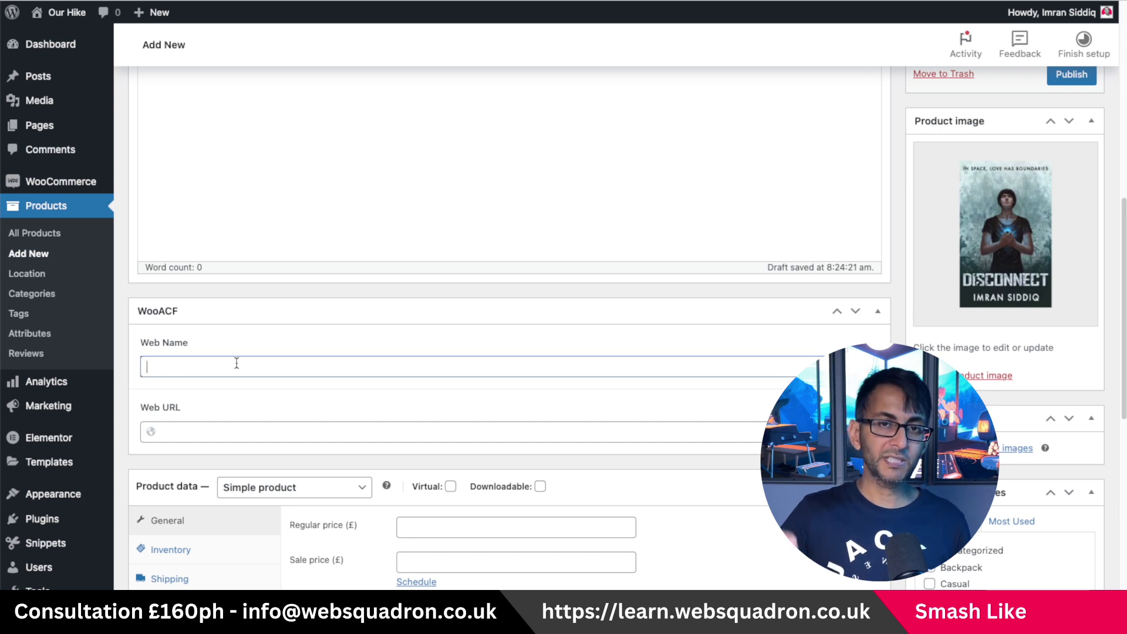
text(g)
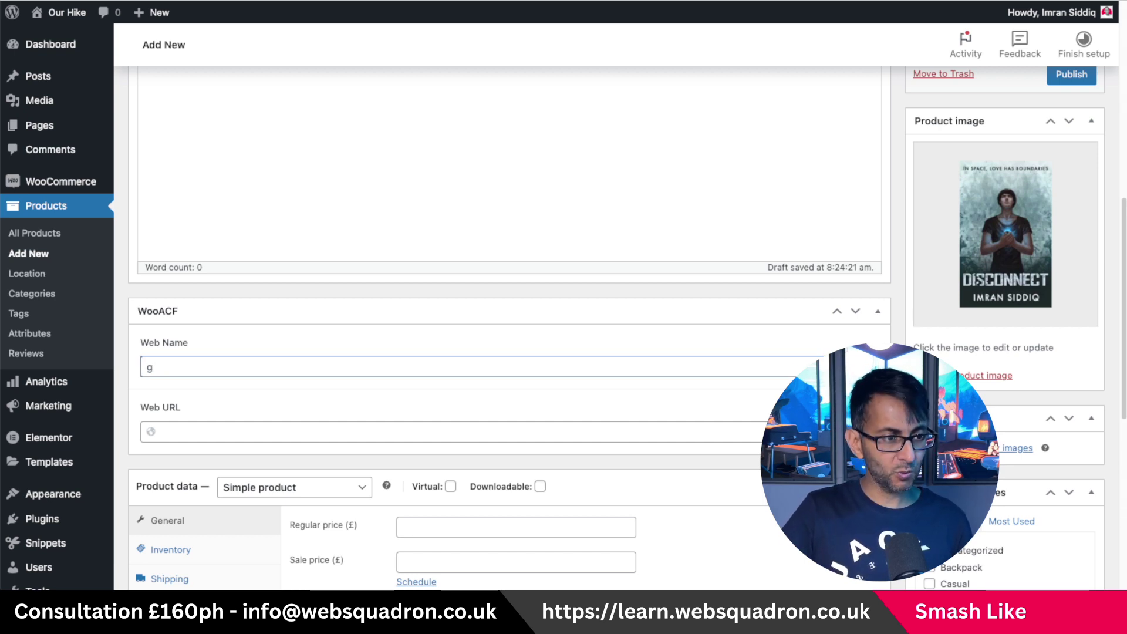
text(et Now)
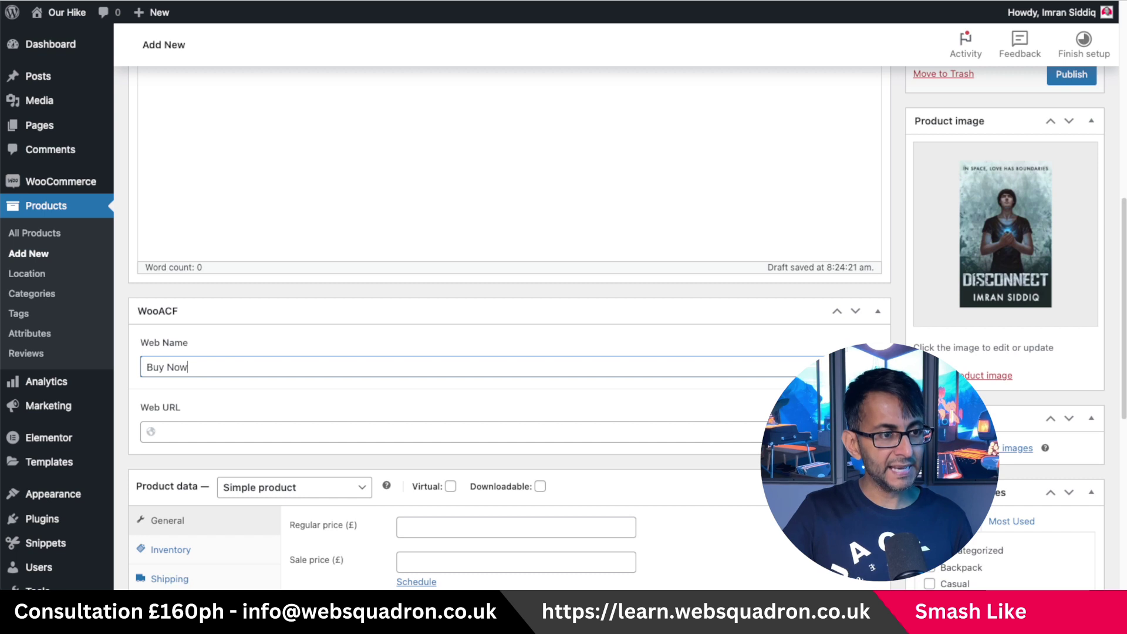
click(241, 428)
key(ctrl+v)
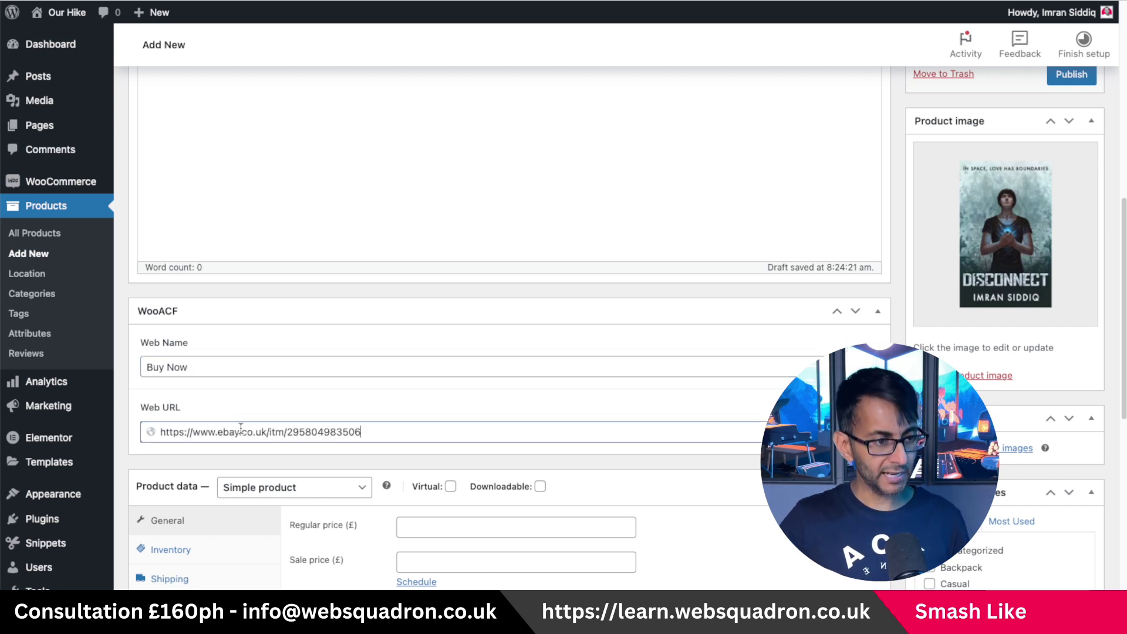
click(1073, 79)
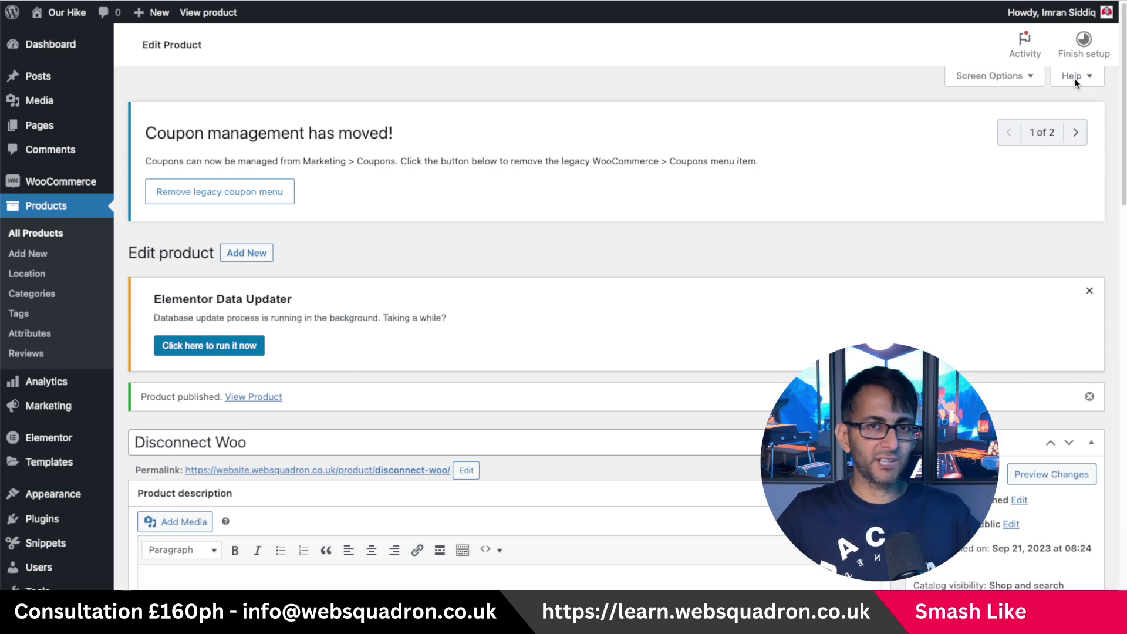
- Go to ACF > Post Types, which lists no custom post types yet
mouse_move(43, 79)
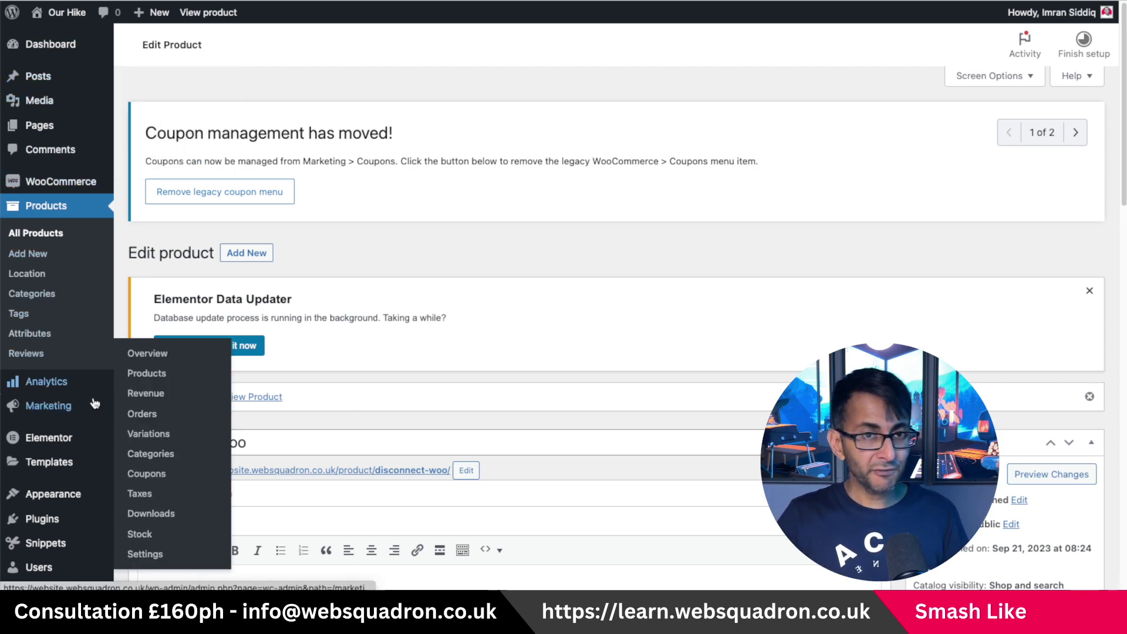
scroll(87, 516, down, 5)
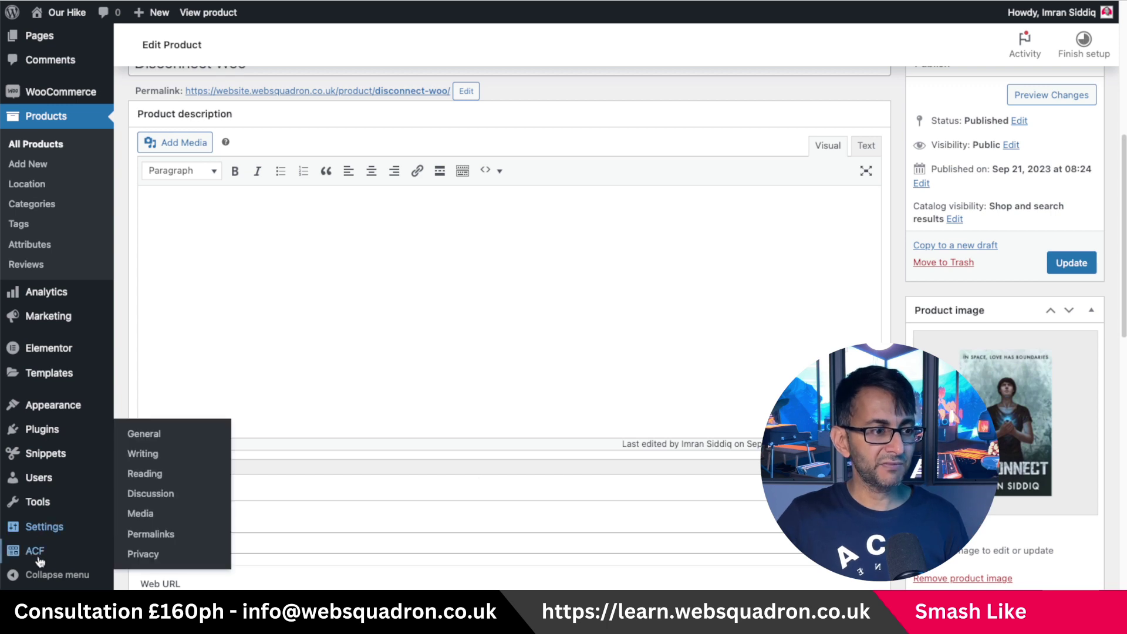
mouse_move(105, 552)
click(151, 513)
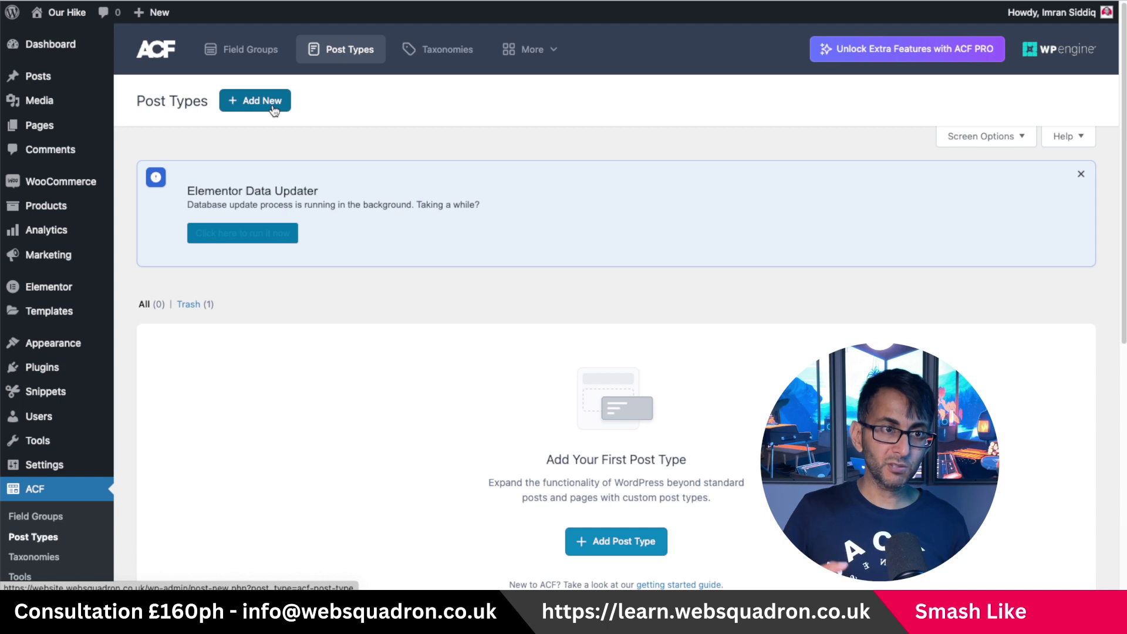
mouse_move(66, 131)
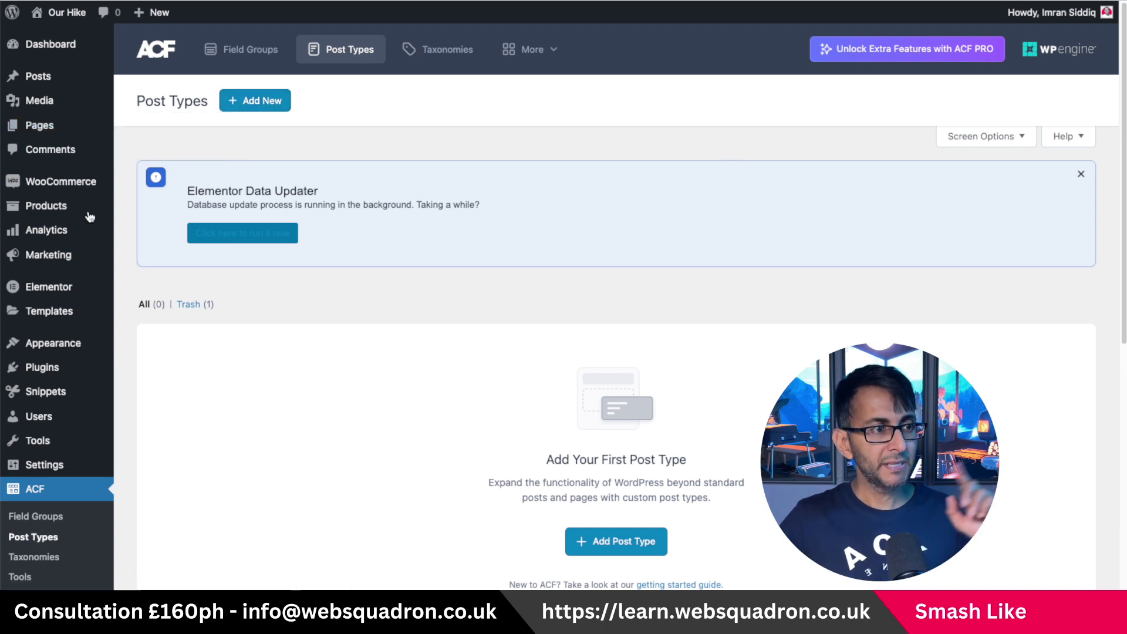
- Open the accord page in Elementor and add a flexbox container with 200 px padding all round
click(155, 127)
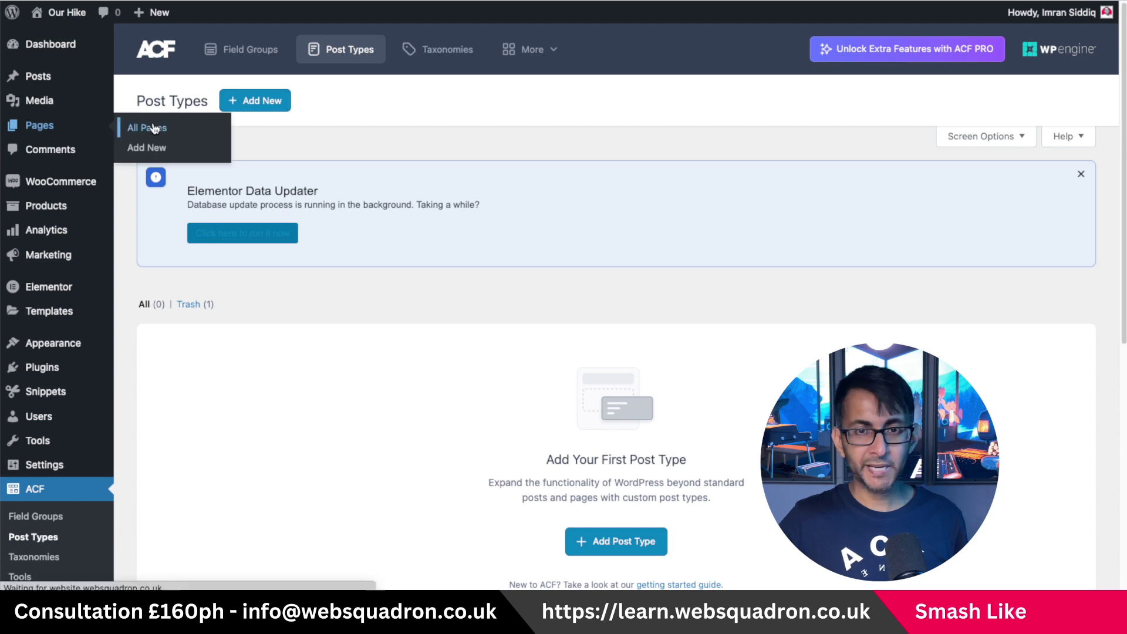
click(332, 281)
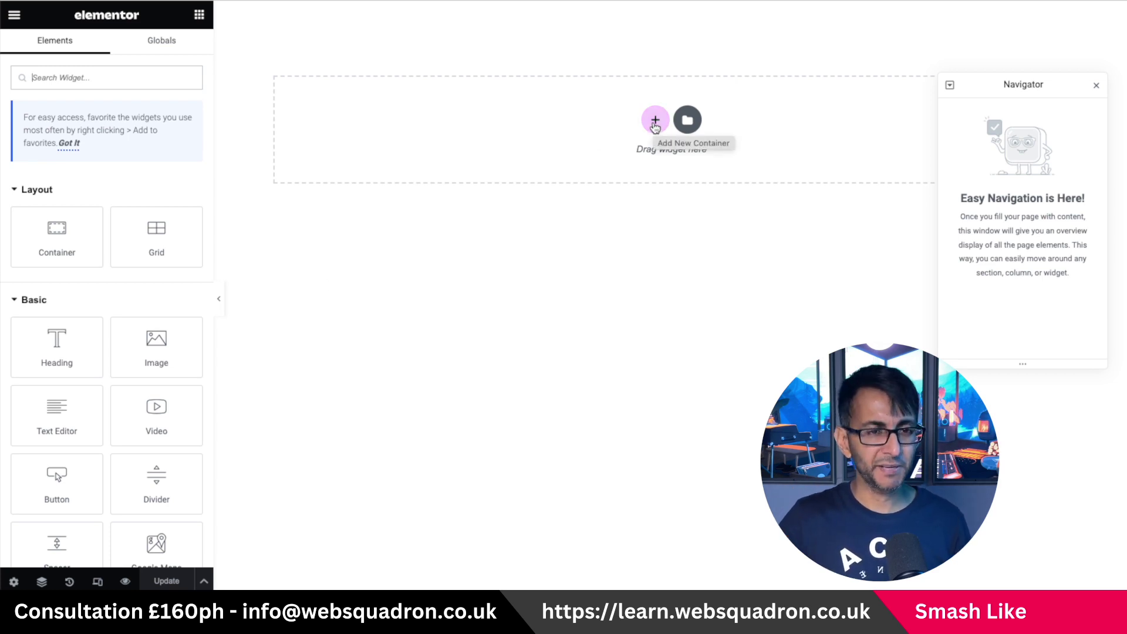
click(655, 124)
click(629, 166)
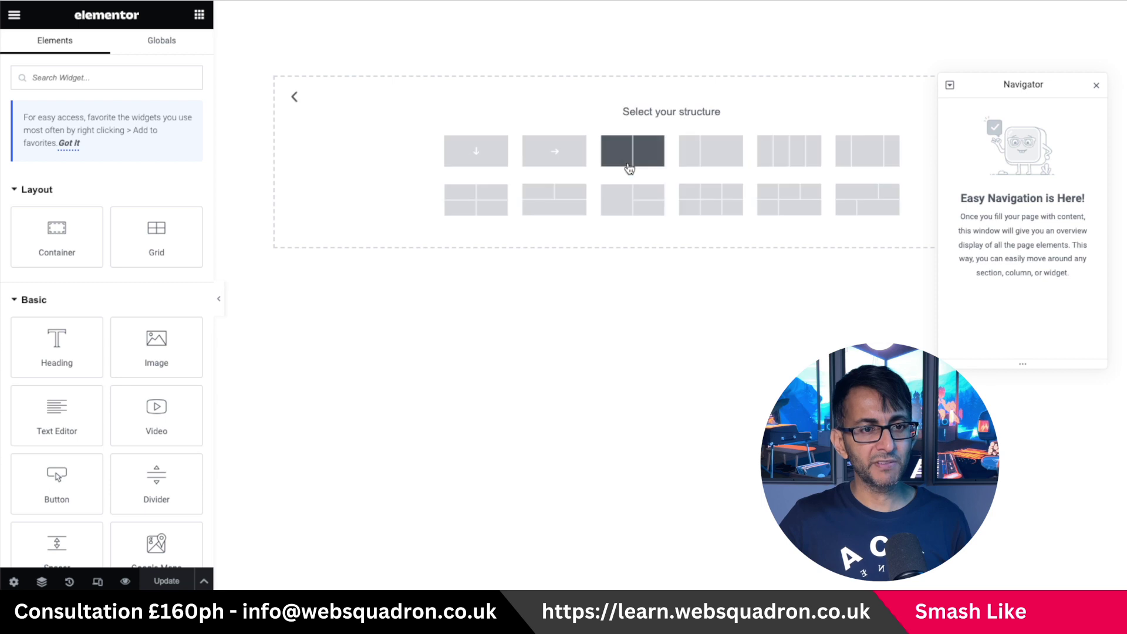
click(467, 161)
click(173, 50)
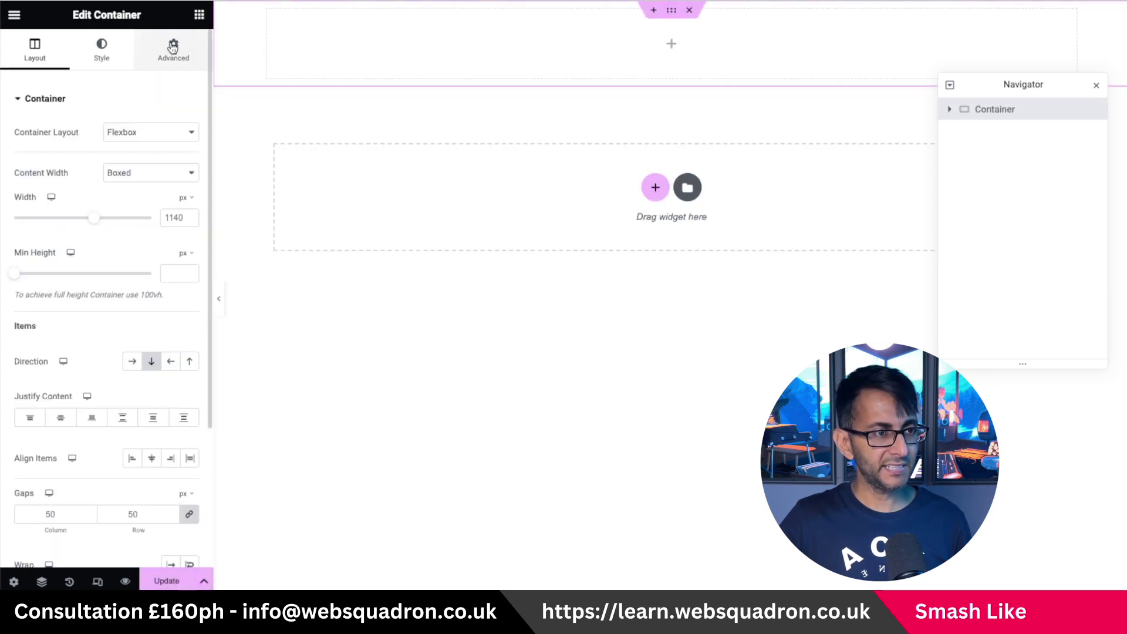
click(31, 202)
text(200)
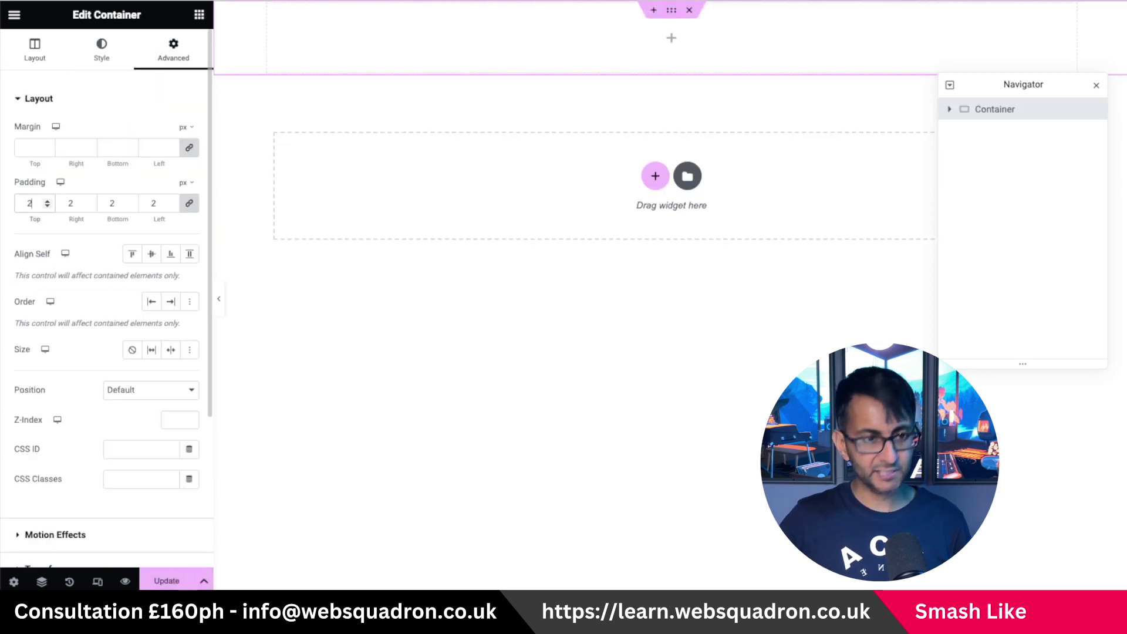
- Drop a Loop Grid widget into the container, keeping Posts as the template type
click(199, 14)
text(loop)
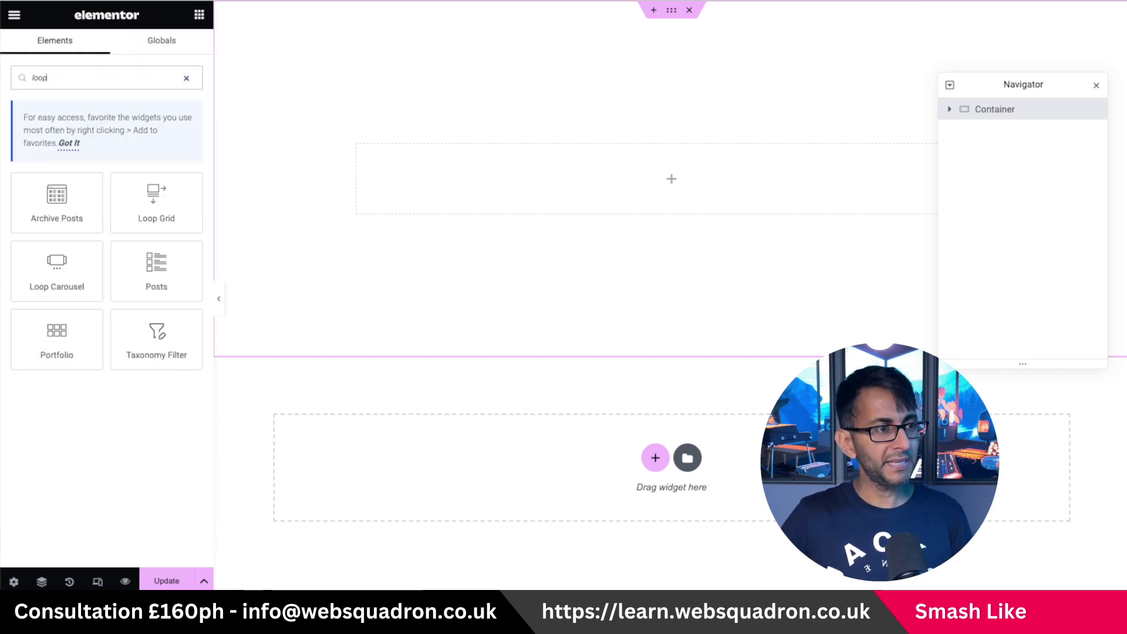
drag(156, 202, 528, 199)
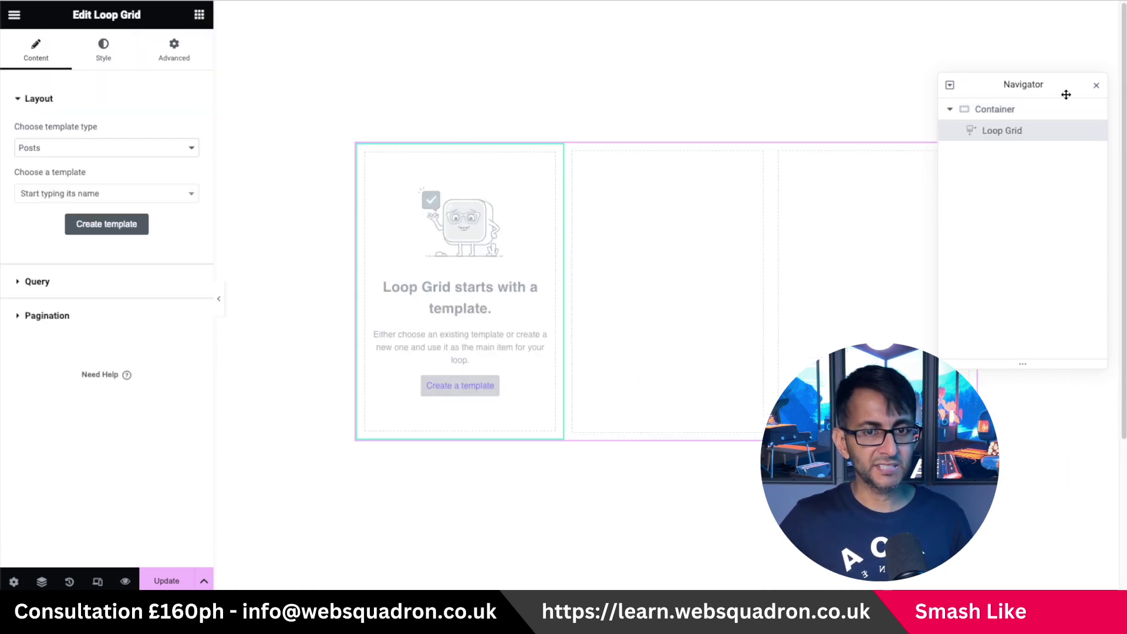
click(133, 151)
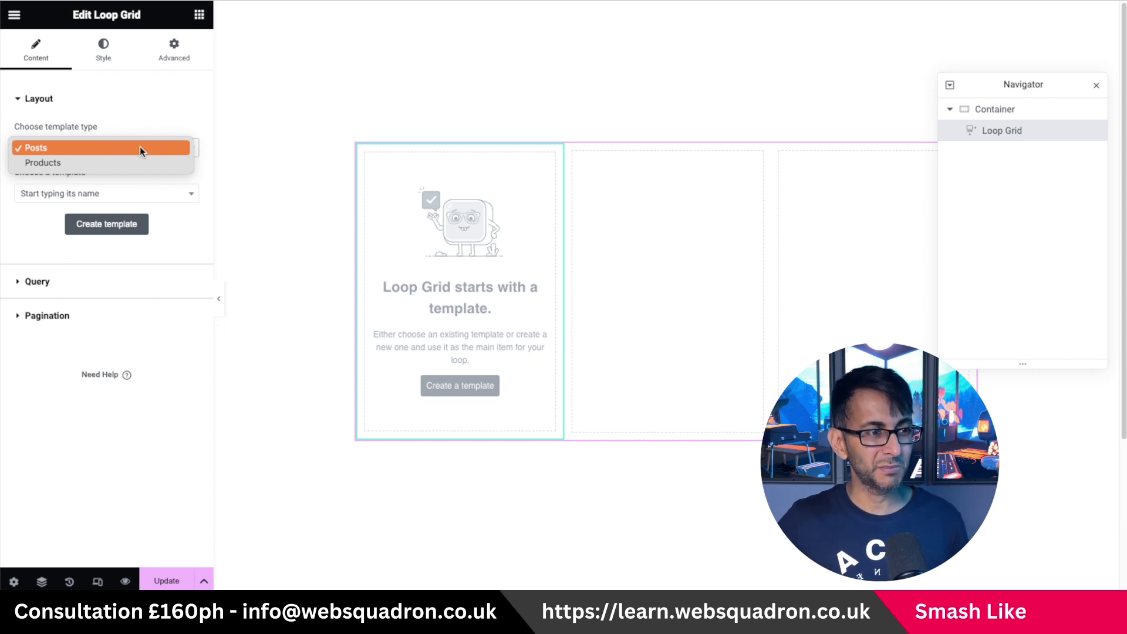
click(140, 146)
- Create a new loop item template, saving the page, and add a single-column flexbox container
click(127, 216)
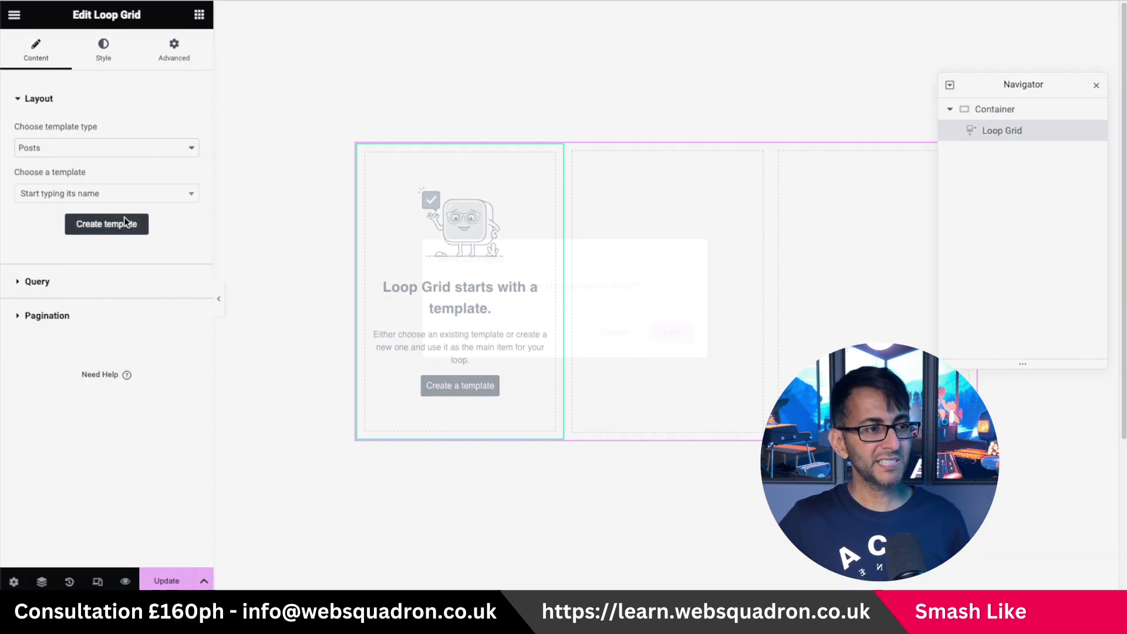
click(663, 333)
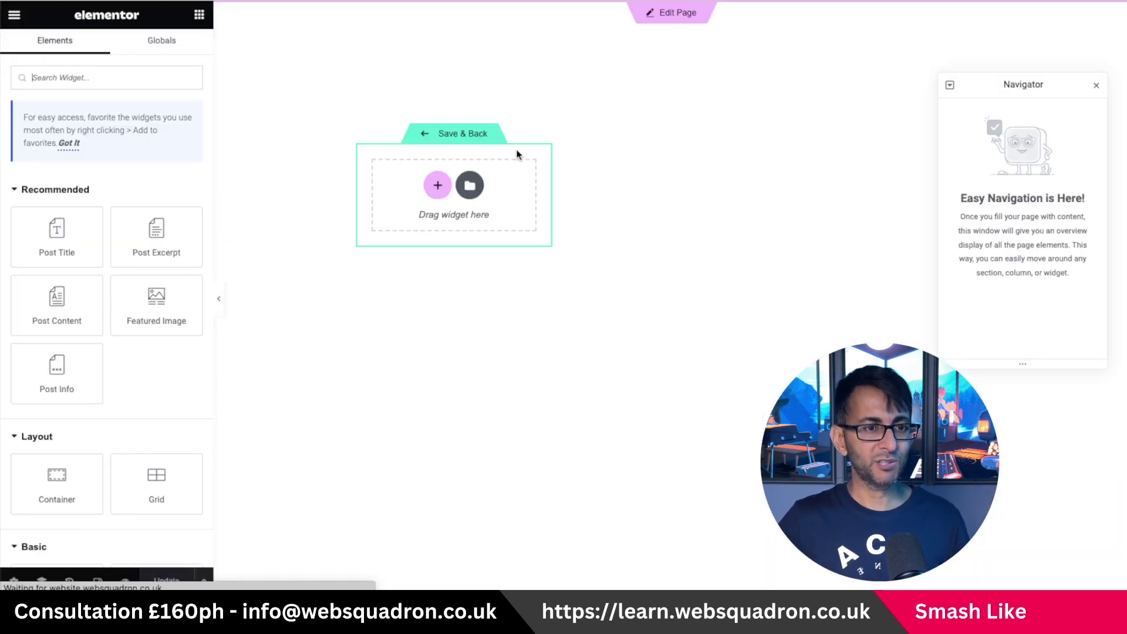
click(435, 185)
click(411, 241)
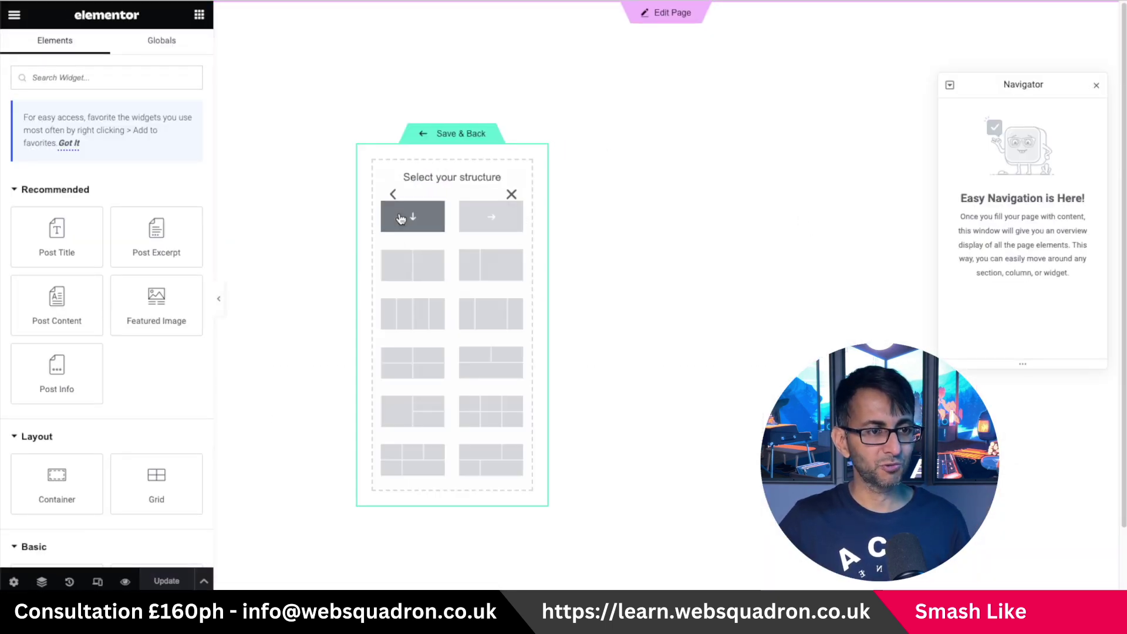
click(413, 216)
- Stack Featured Image, Post Title and Heading widgets in the template container
click(199, 19)
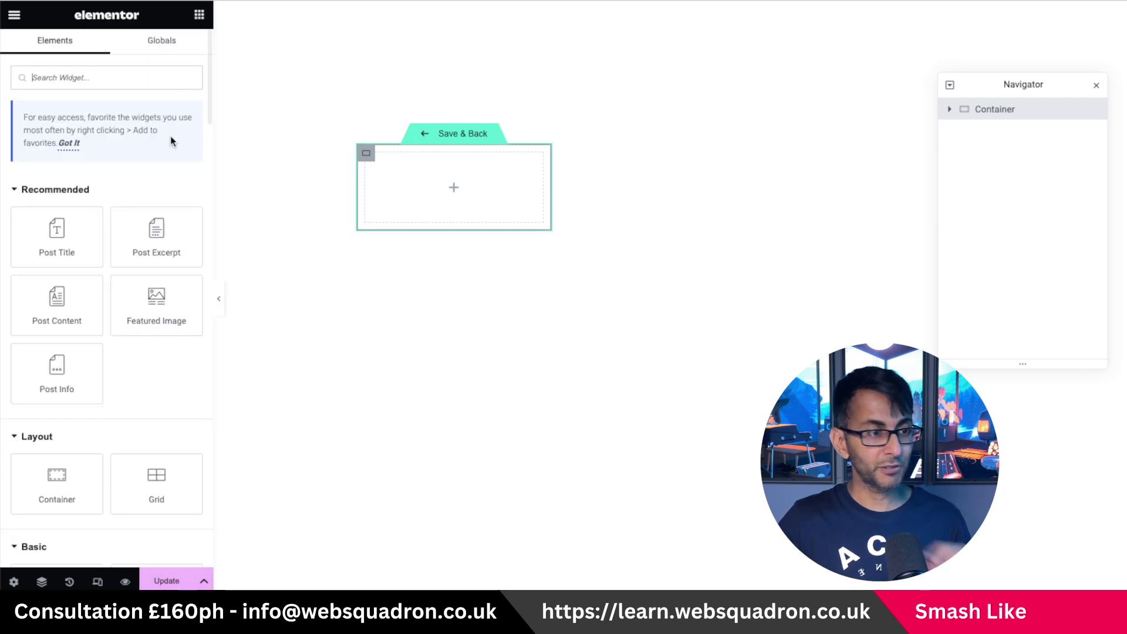
drag(156, 305, 485, 185)
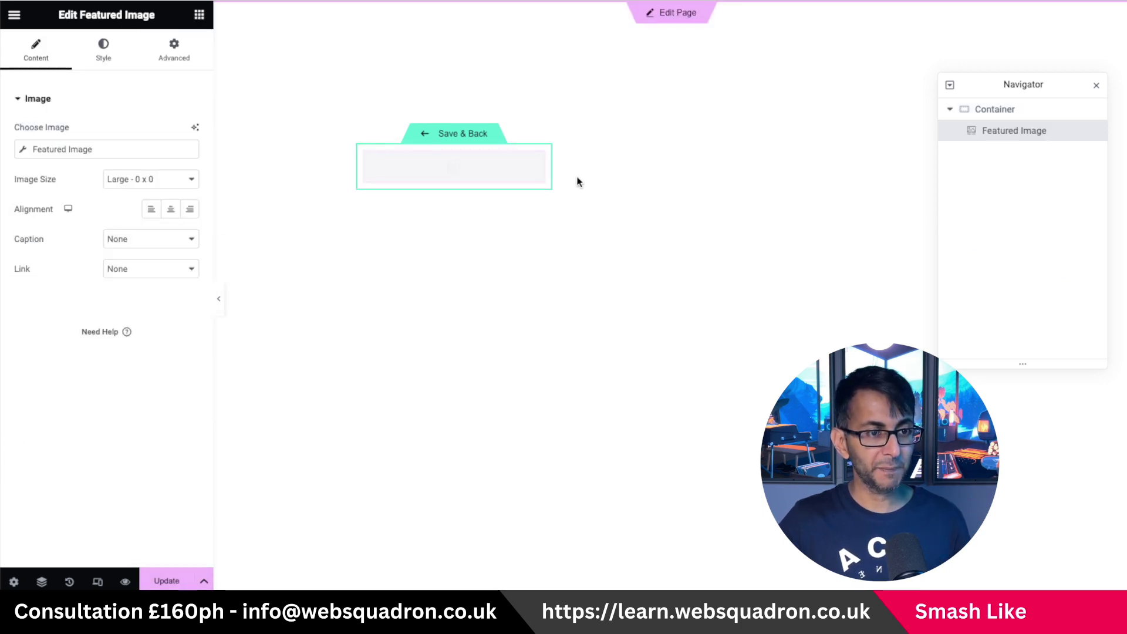
click(198, 14)
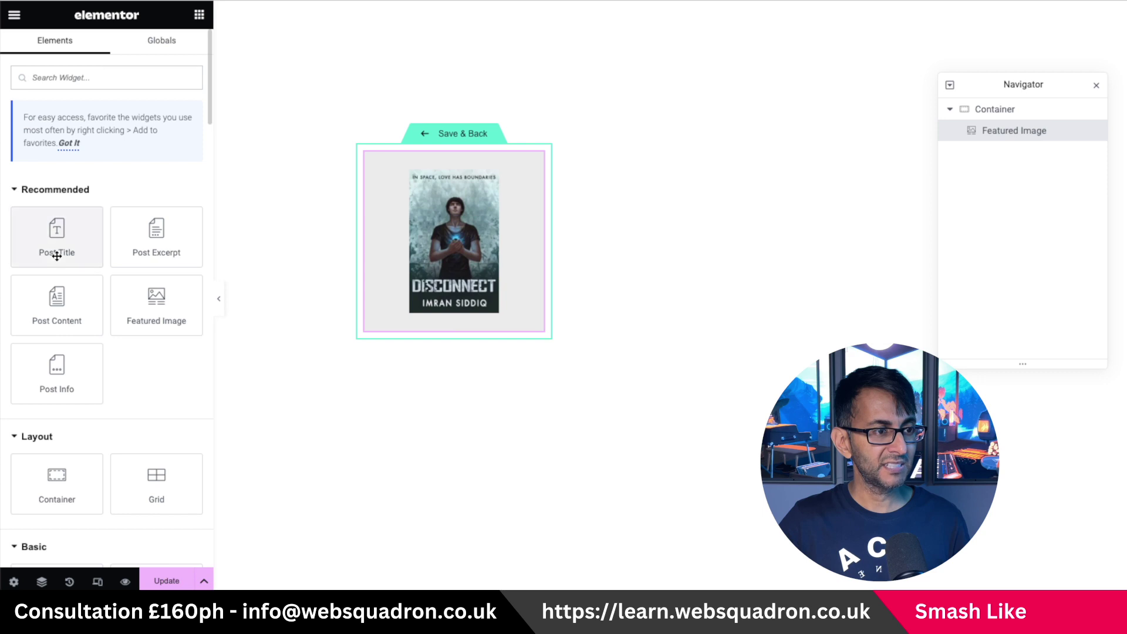
drag(56, 238, 460, 327)
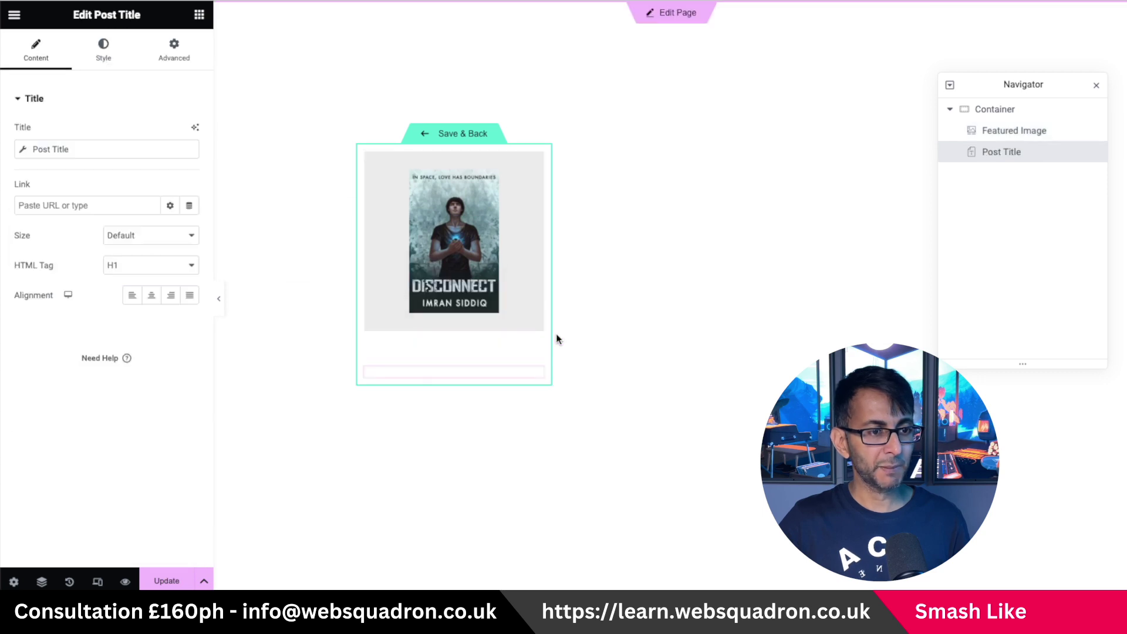
click(198, 16)
scroll(150, 454, down, 2)
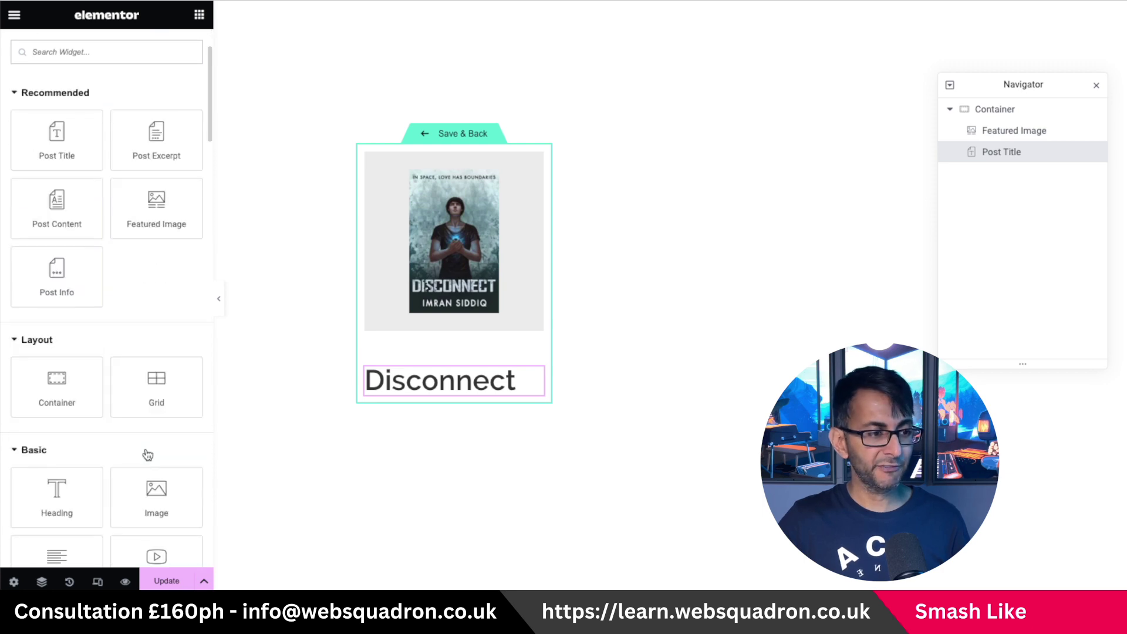
drag(56, 493, 504, 392)
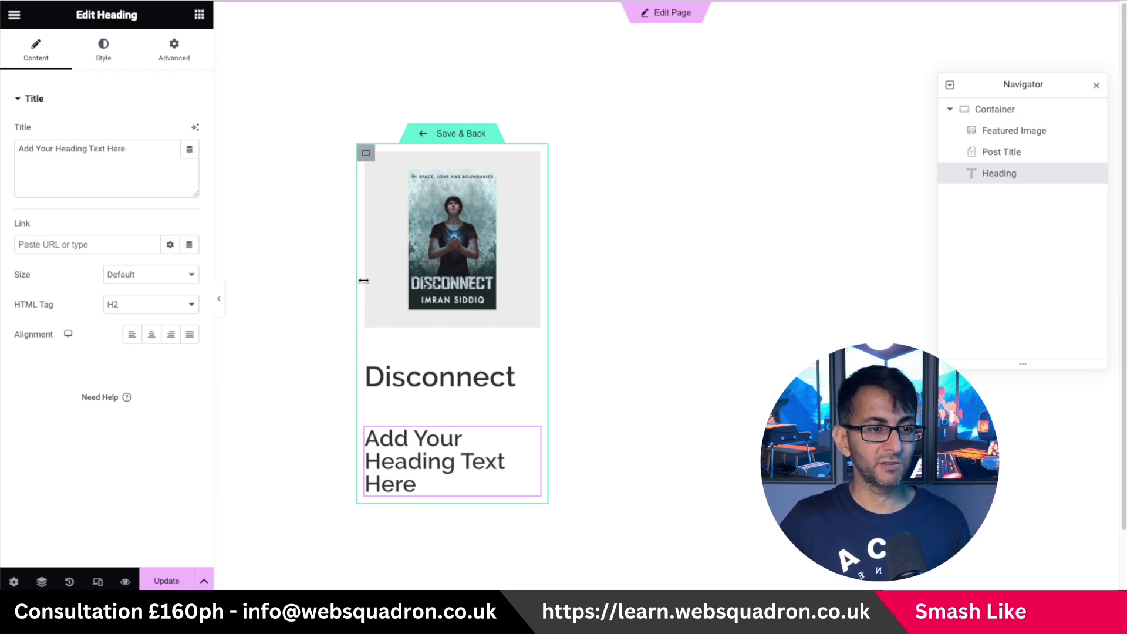
- Set the container gaps to 0 and clear the heading's placeholder text
click(367, 154)
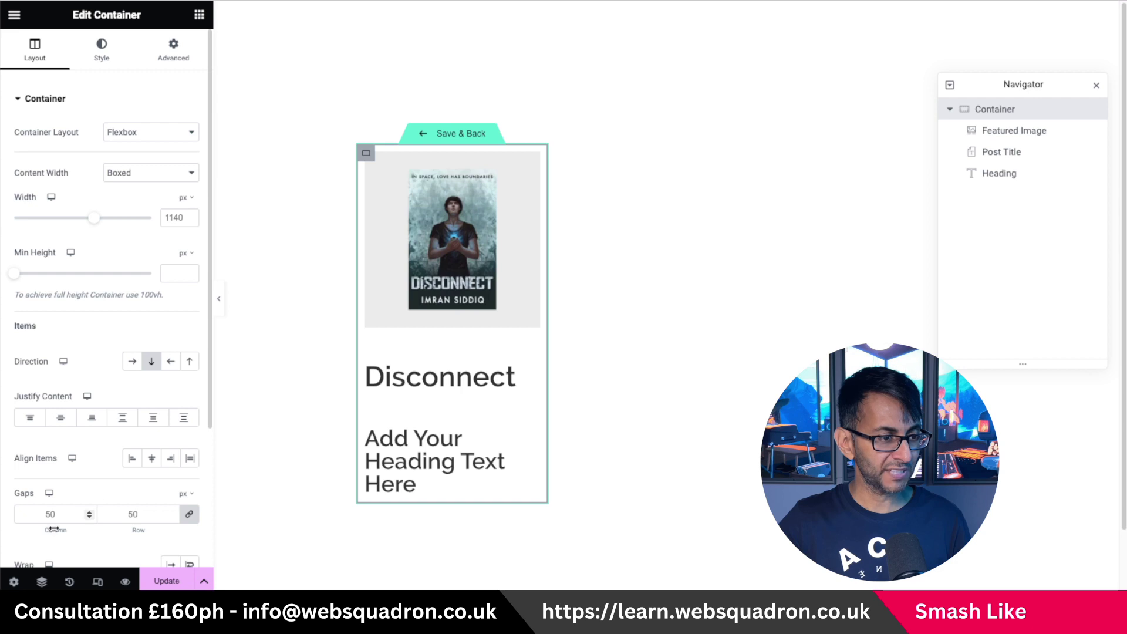
text(0)
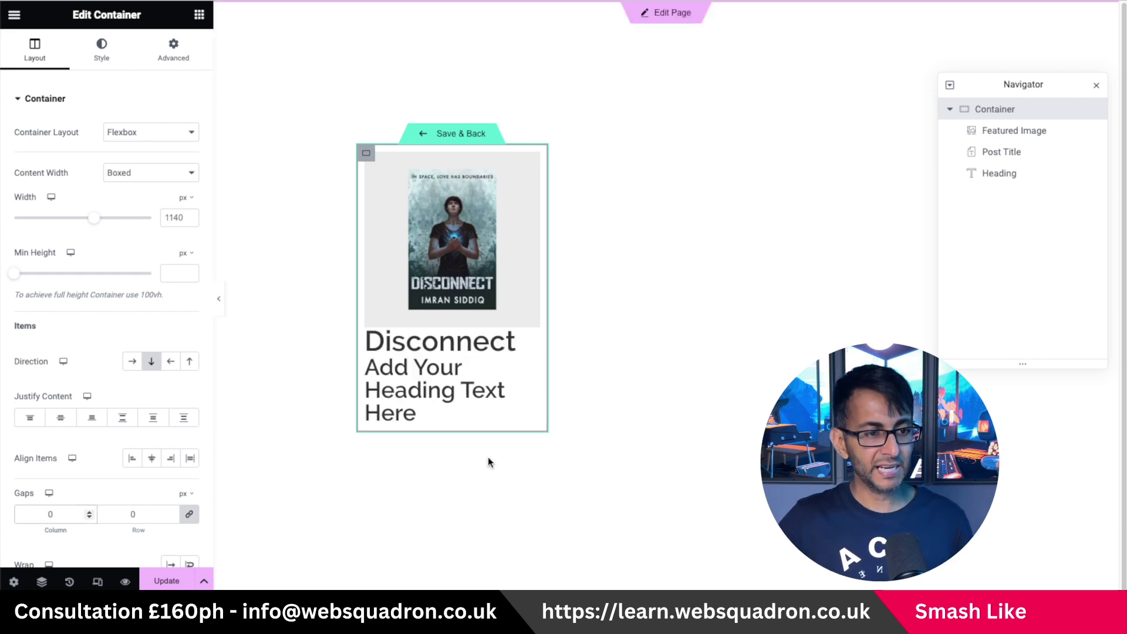
click(470, 389)
key(ctrl+a)
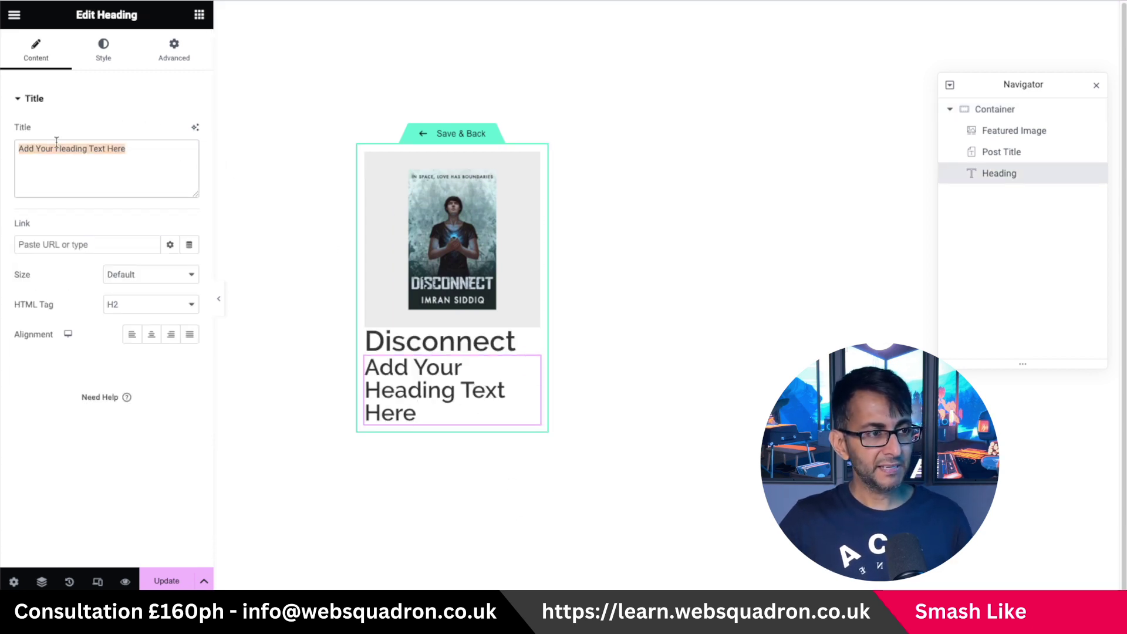
key(BackSpace)
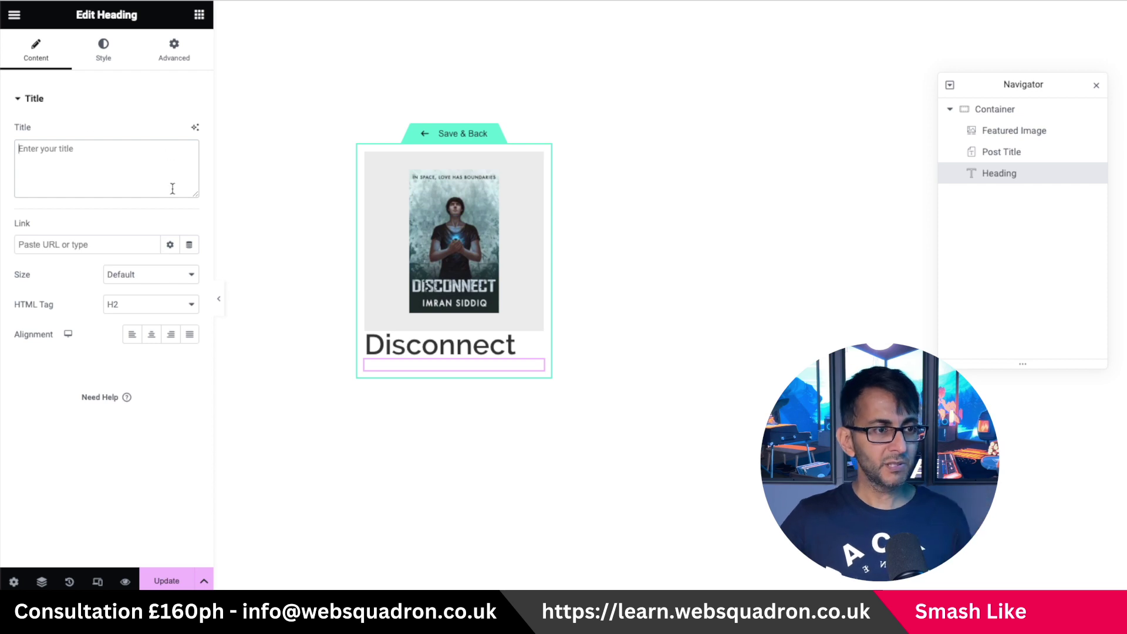
click(132, 102)
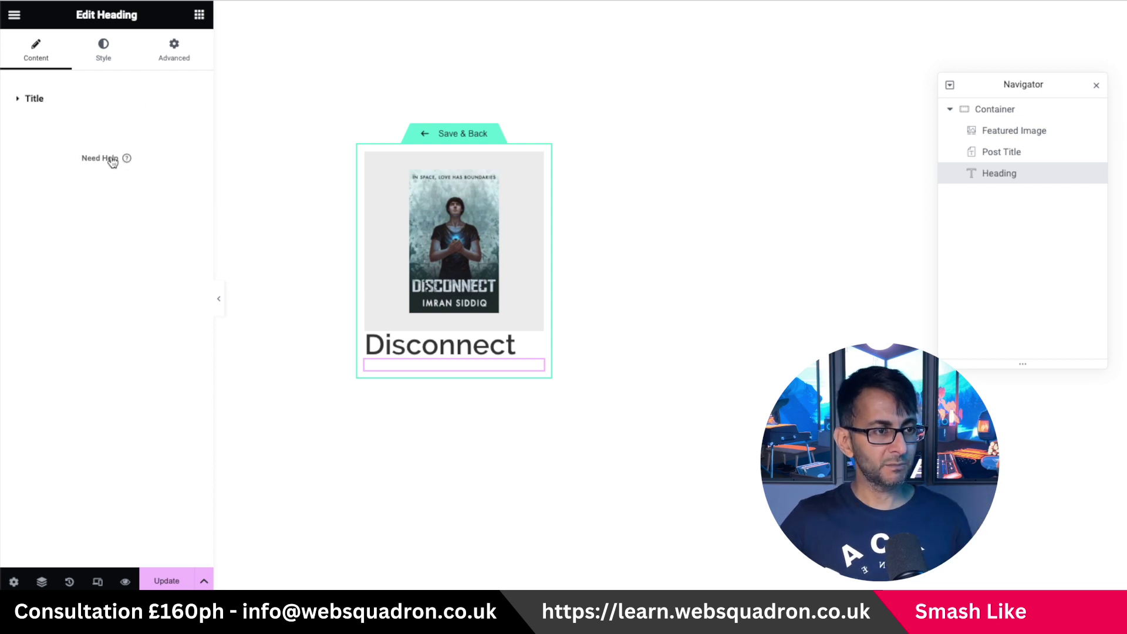
click(29, 101)
- Set the heading's Title dynamic tag to ACF Field with key Web Name, showing 'Get the book'
click(190, 151)
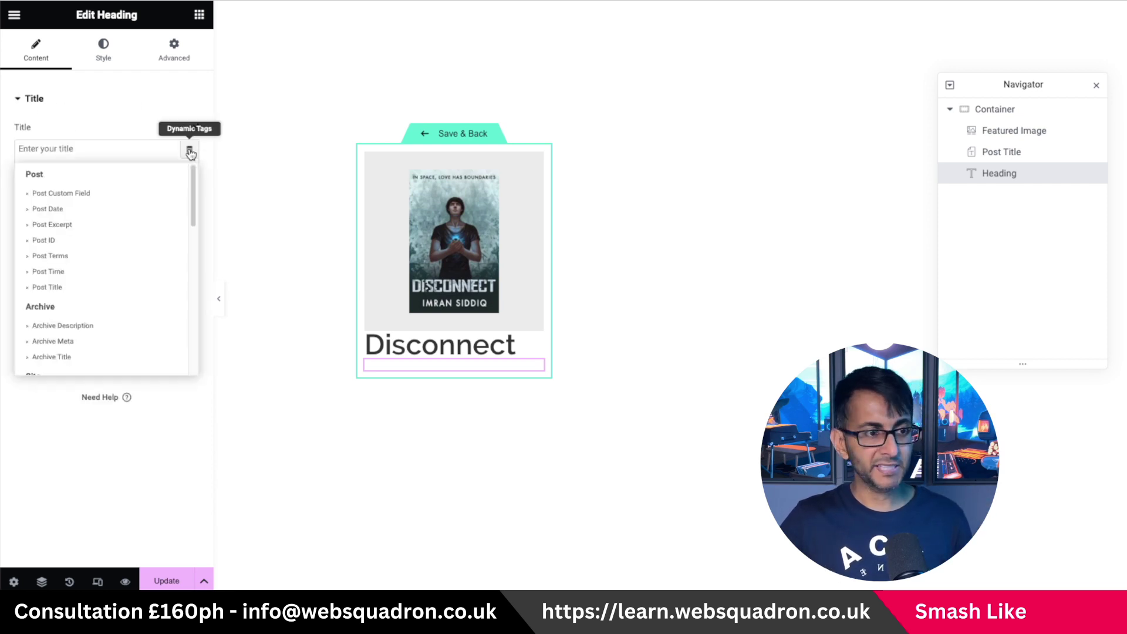
drag(187, 206, 195, 352)
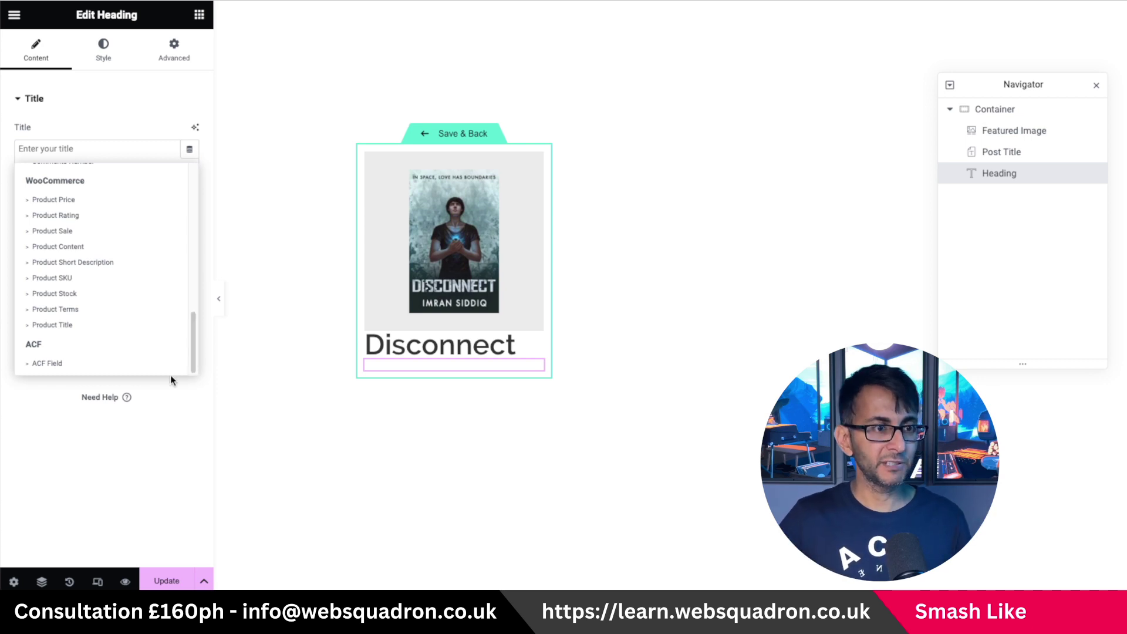
click(72, 363)
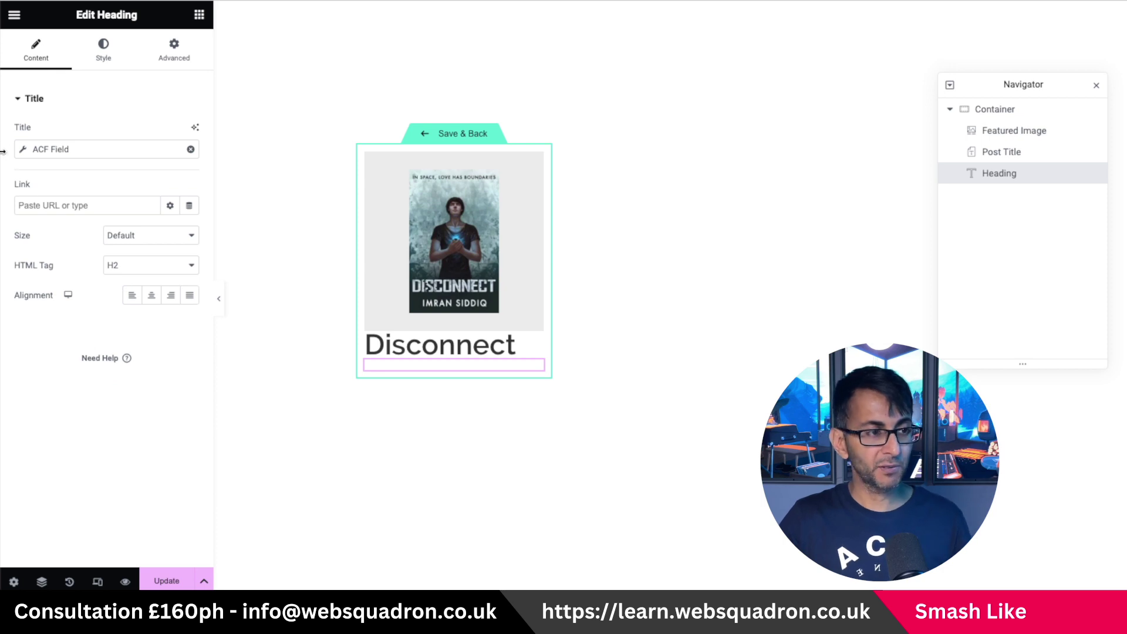
click(24, 152)
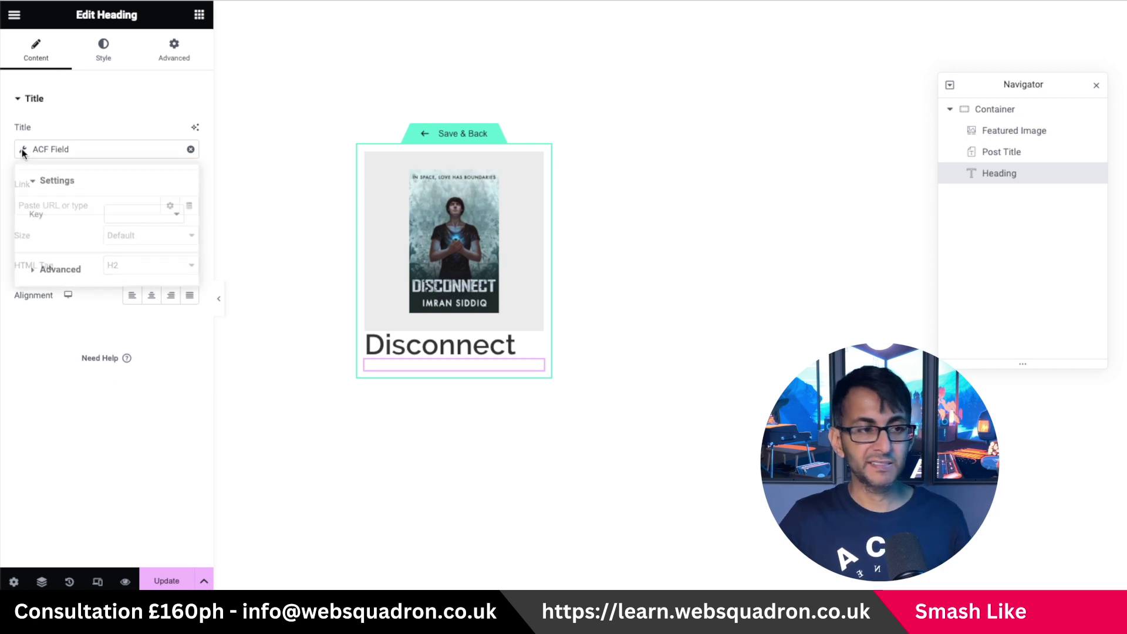
click(131, 215)
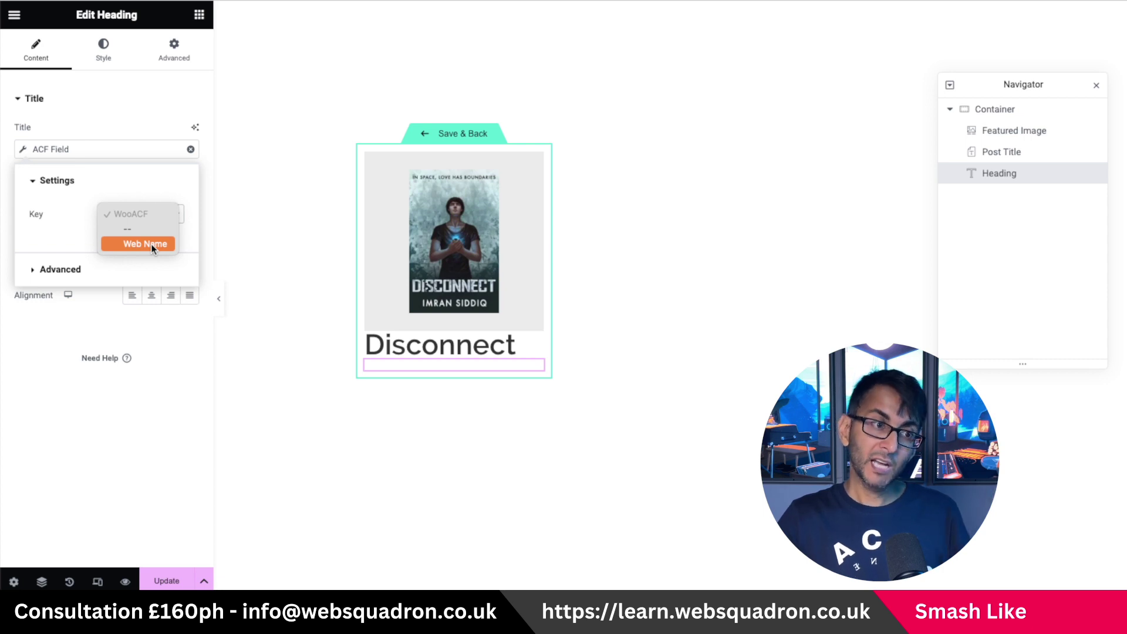
click(152, 245)
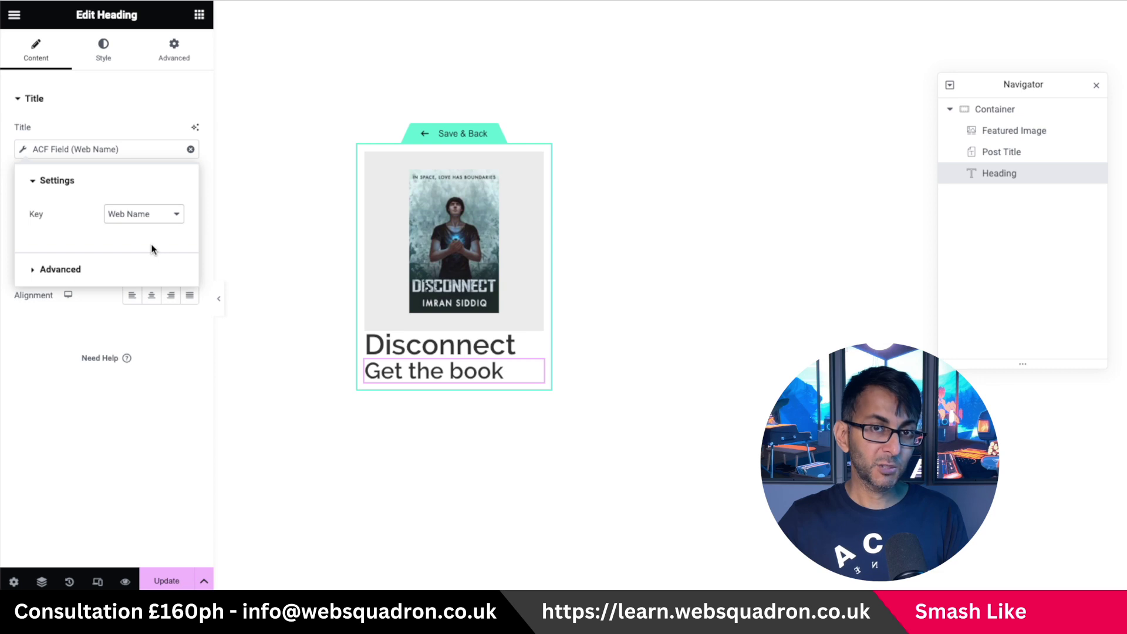
click(129, 122)
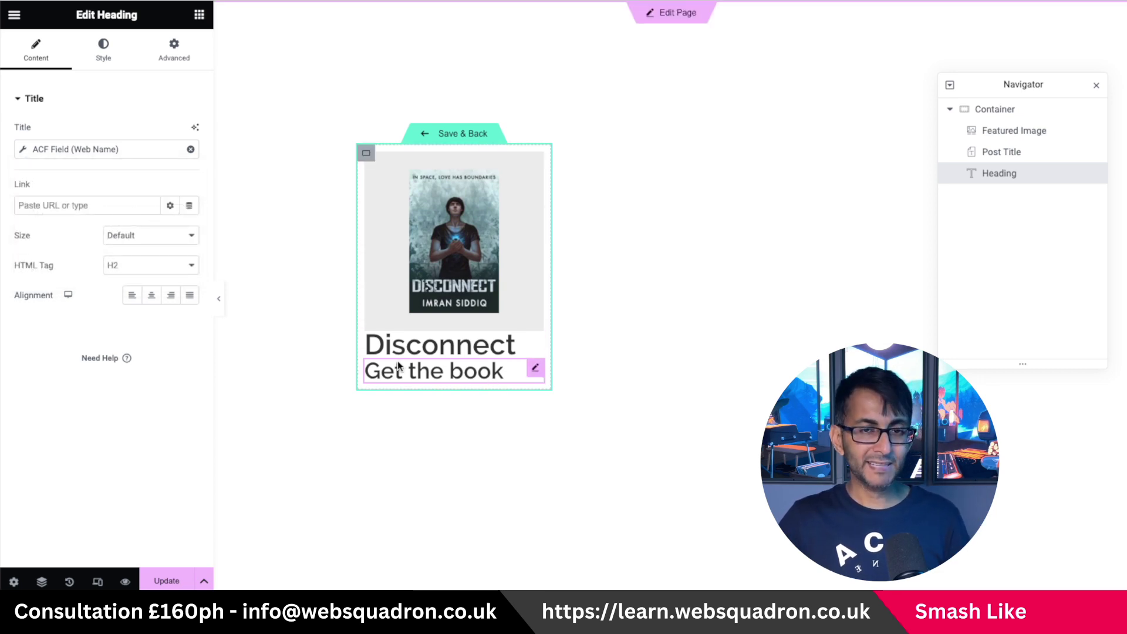
click(189, 206)
- Link the heading to the ACF URL Field with key Web URL, pointing to the eBay listing
drag(193, 253, 184, 407)
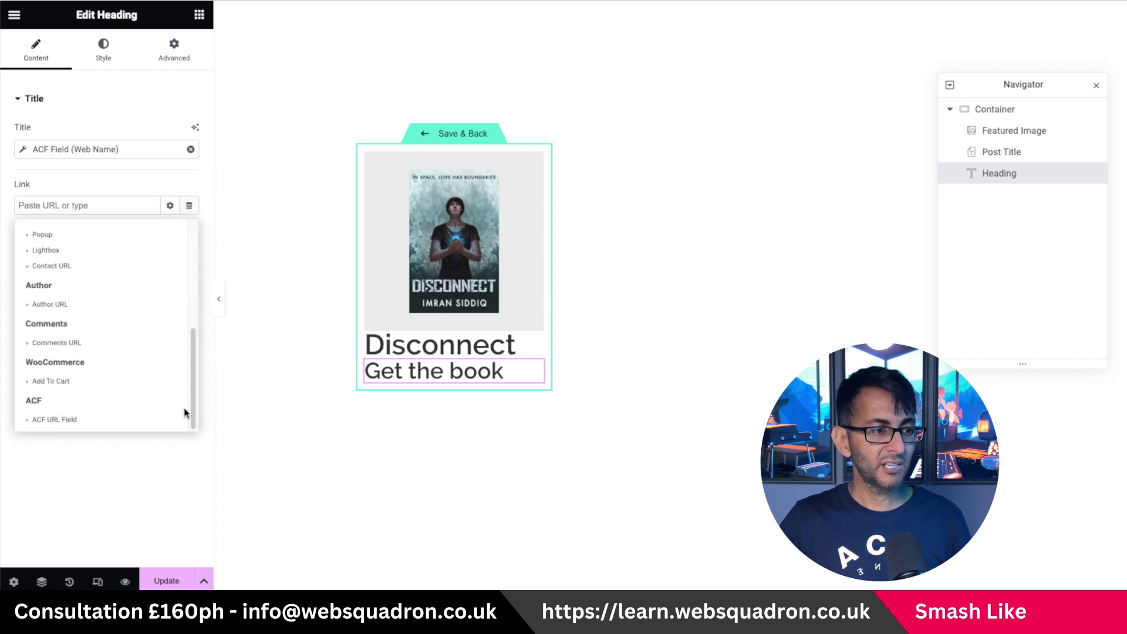
click(88, 420)
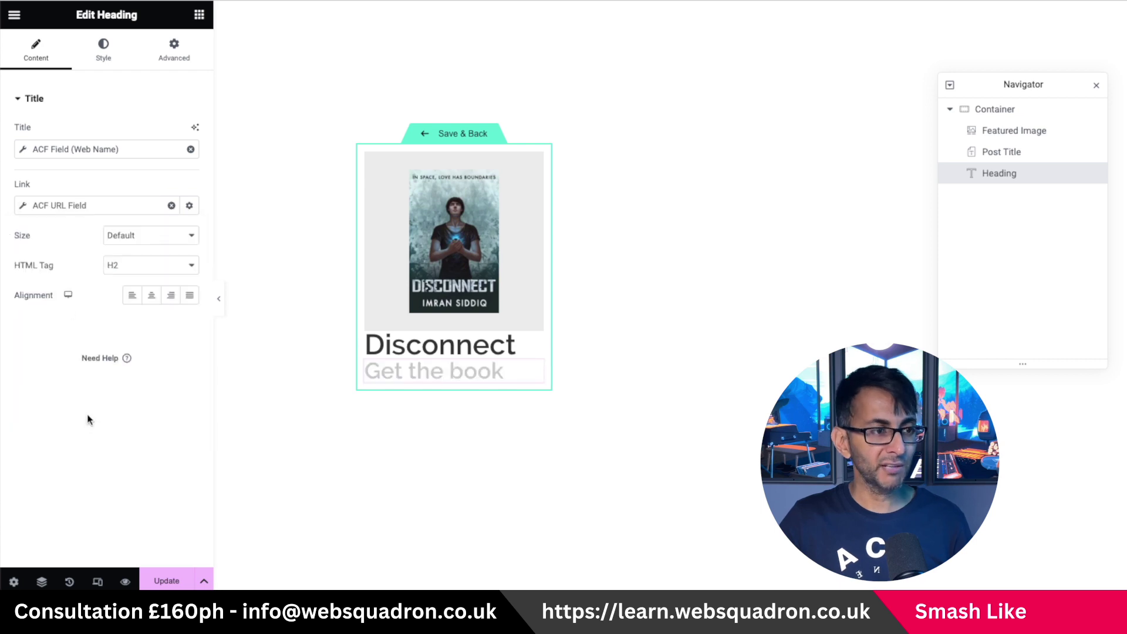
click(23, 206)
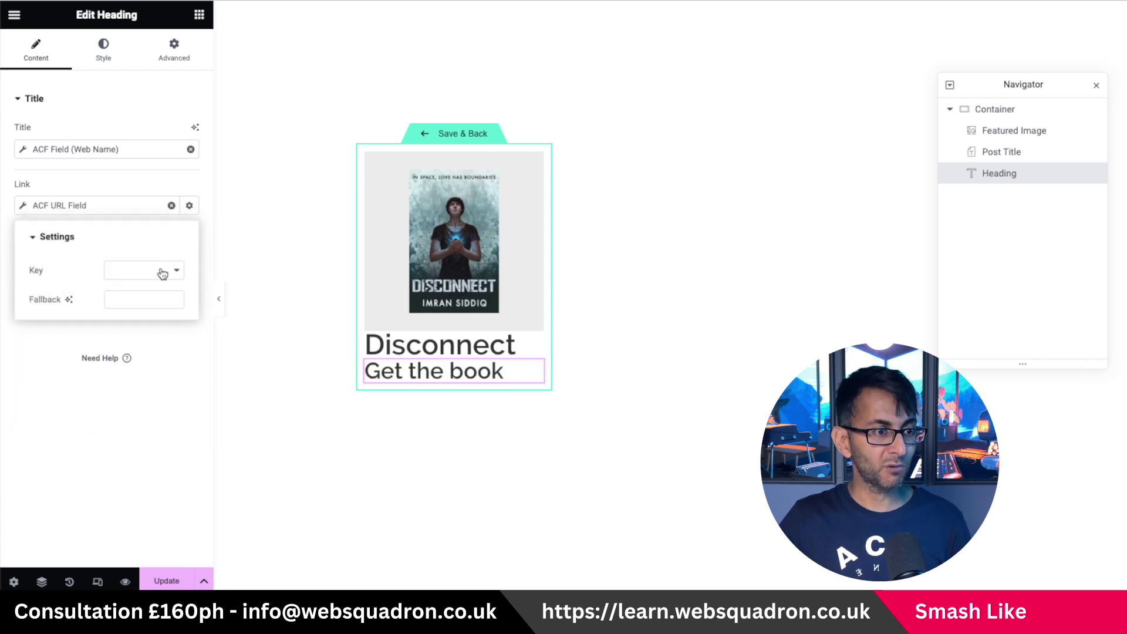
click(162, 272)
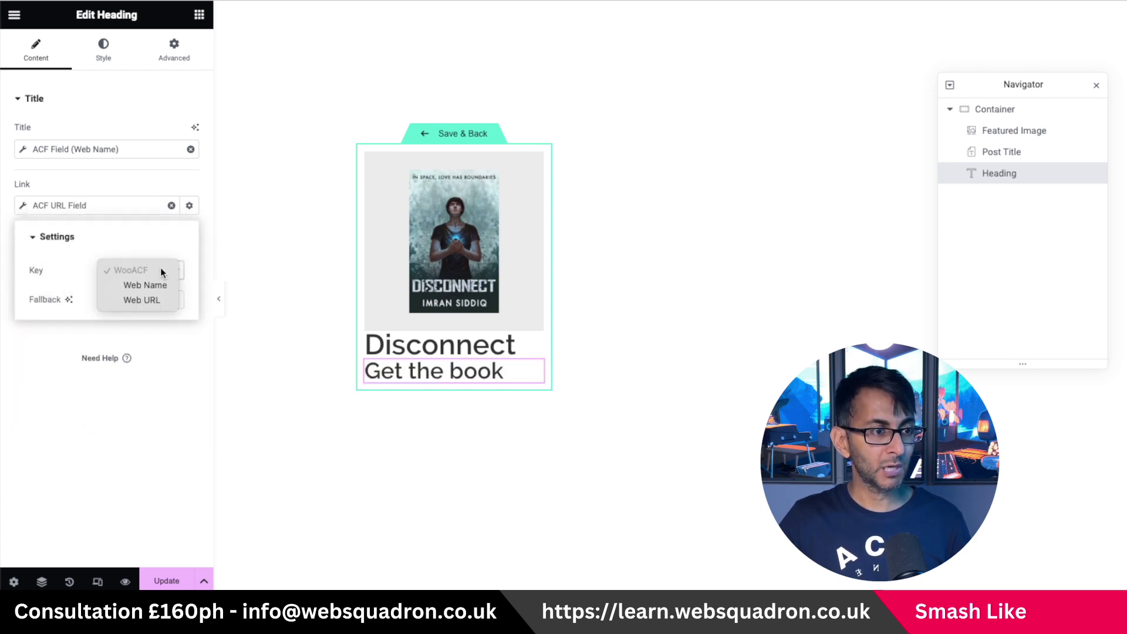
click(159, 302)
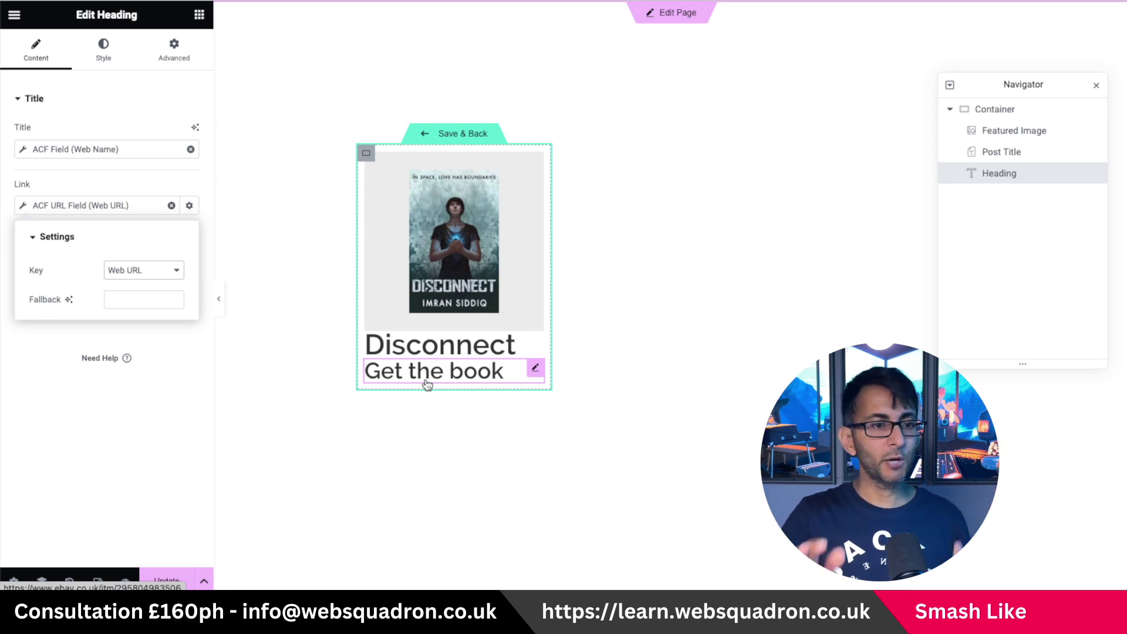
click(199, 15)
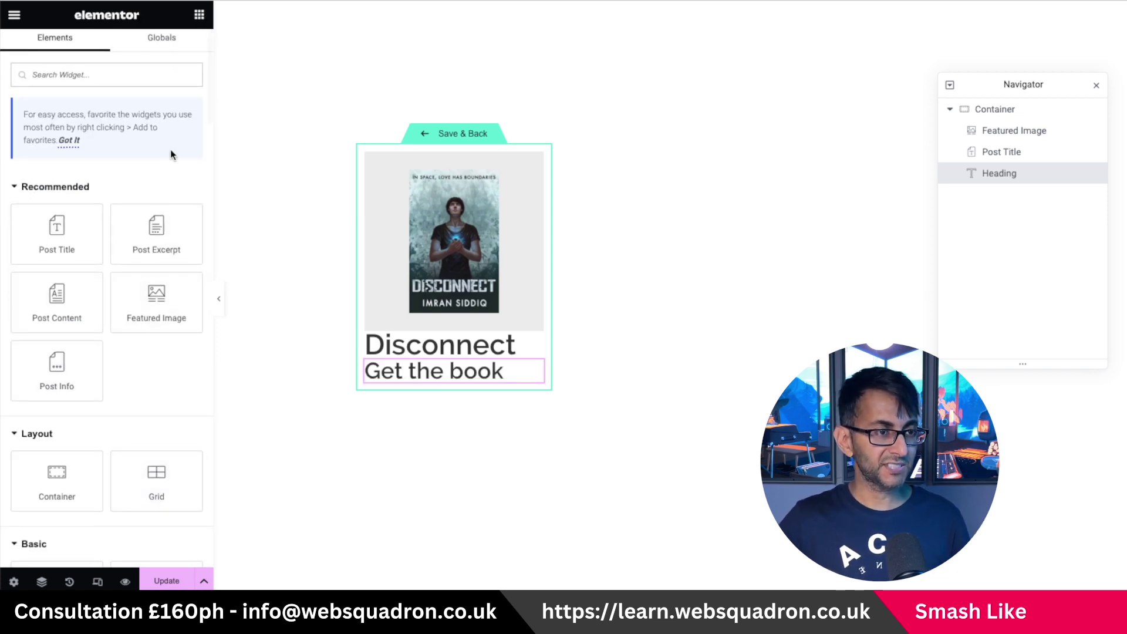
scroll(116, 357, down, 7)
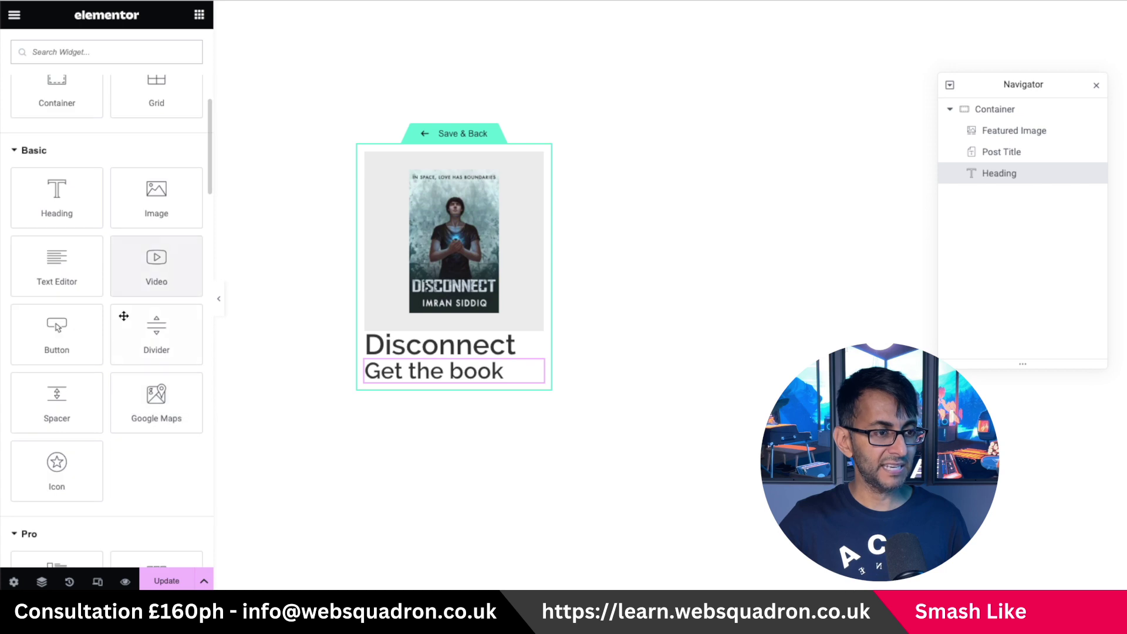
- Add a Button under the heading whose text comes from the ACF Web Name field
drag(70, 329, 441, 379)
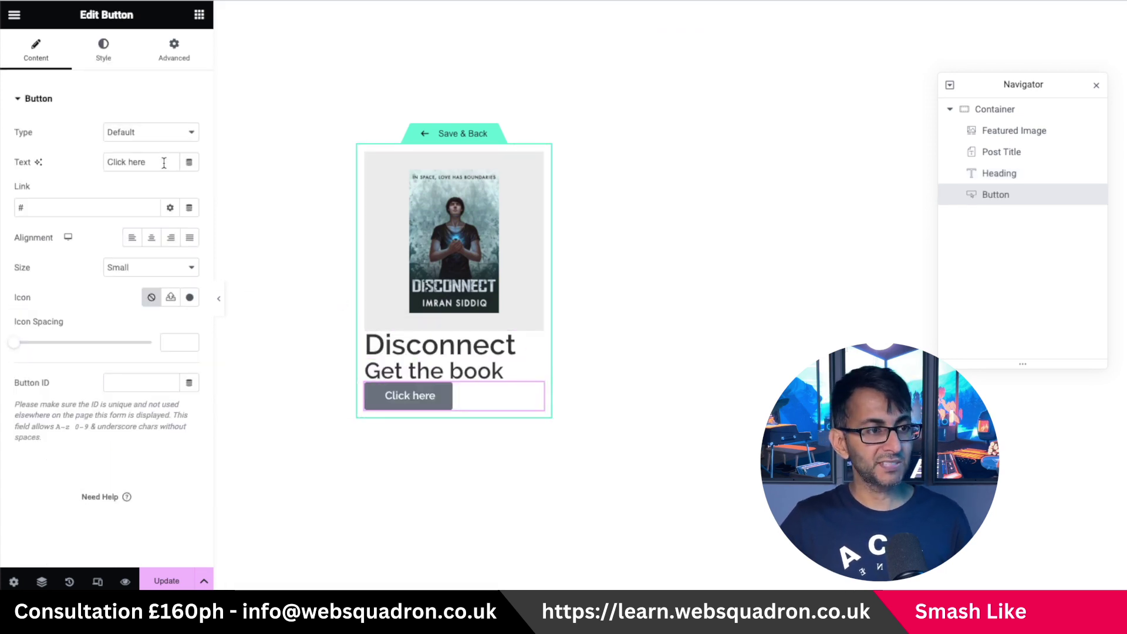
drag(164, 163, 103, 163)
key(BackSpace)
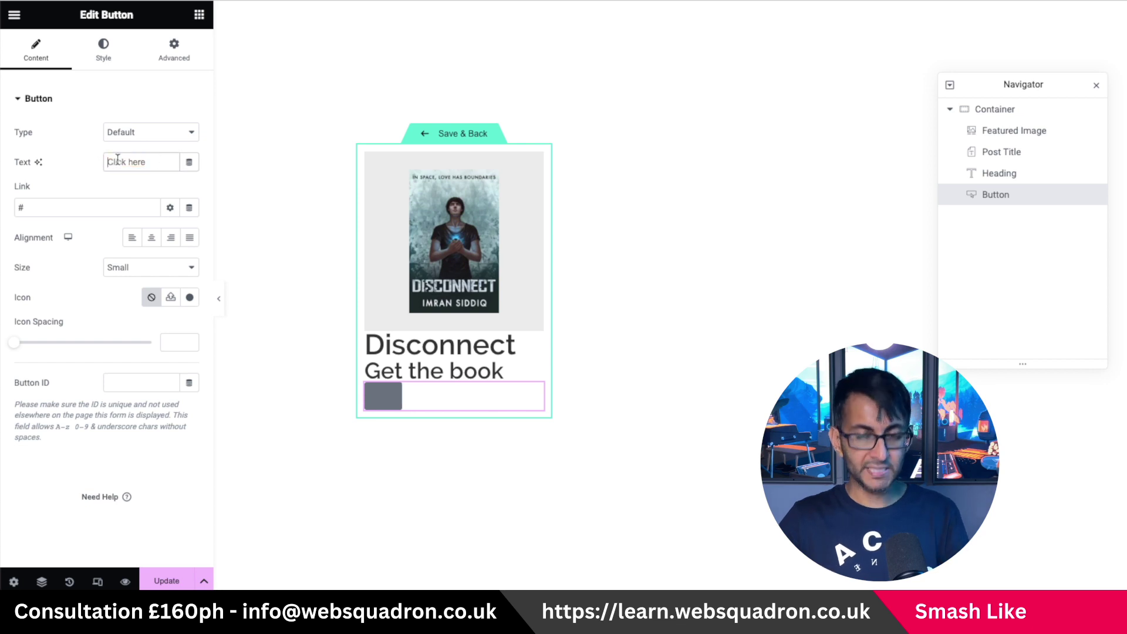
click(189, 161)
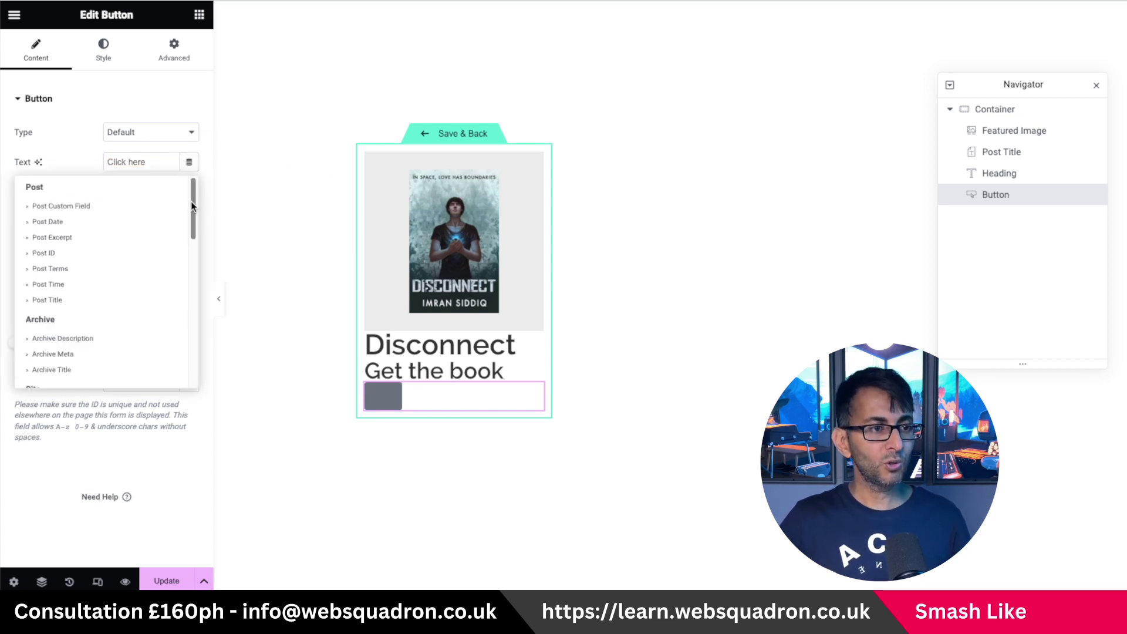
drag(191, 202, 192, 382)
click(48, 376)
click(113, 162)
click(226, 227)
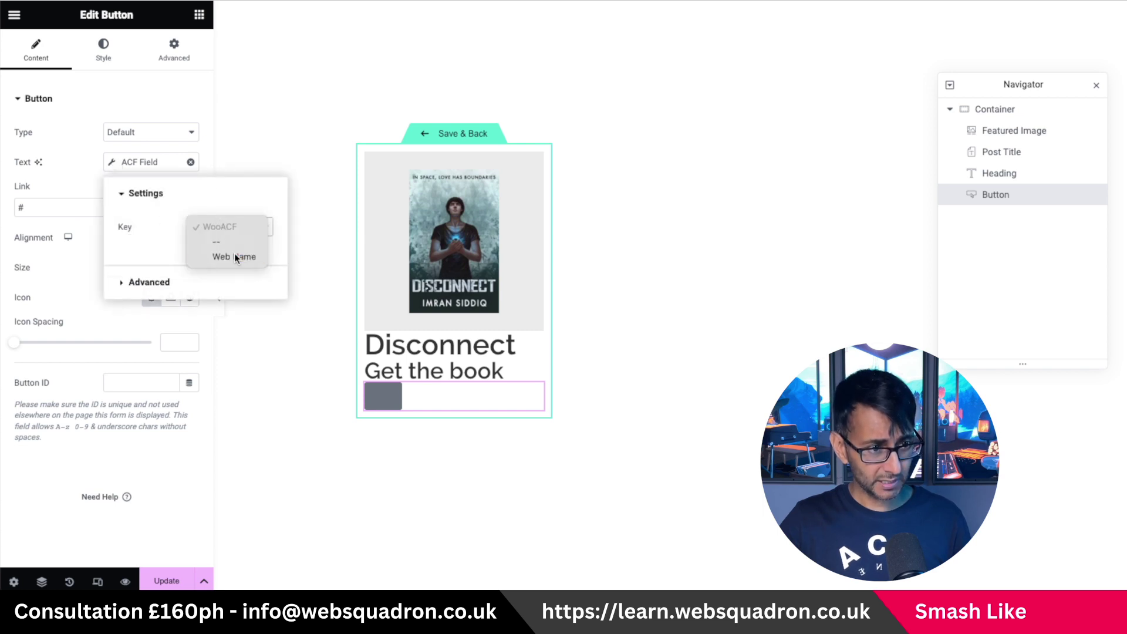
click(234, 254)
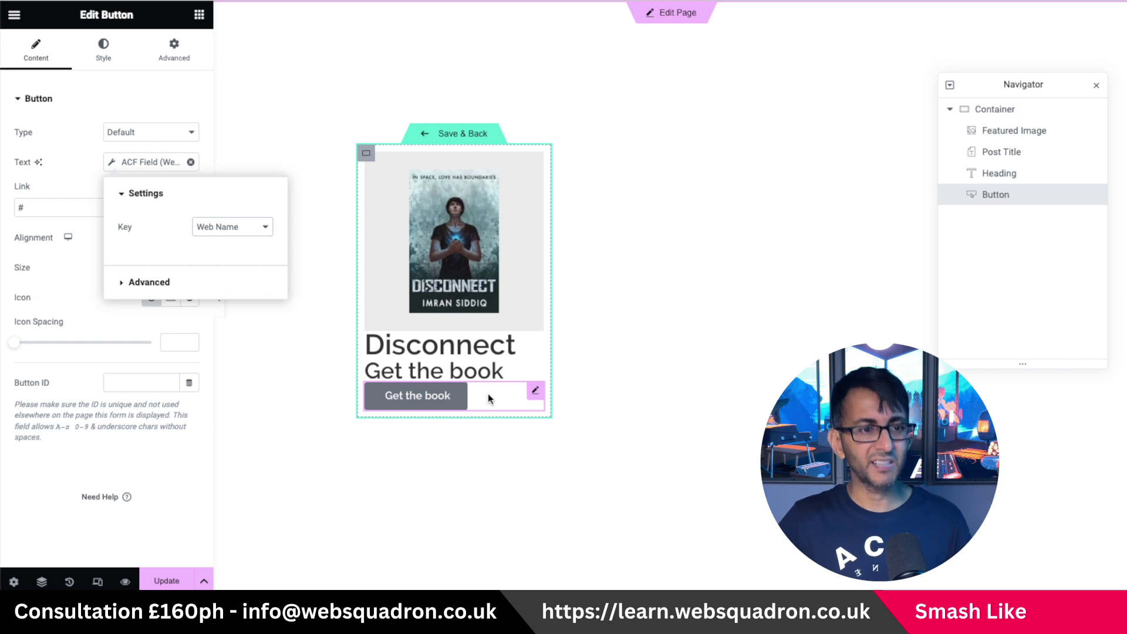
click(36, 207)
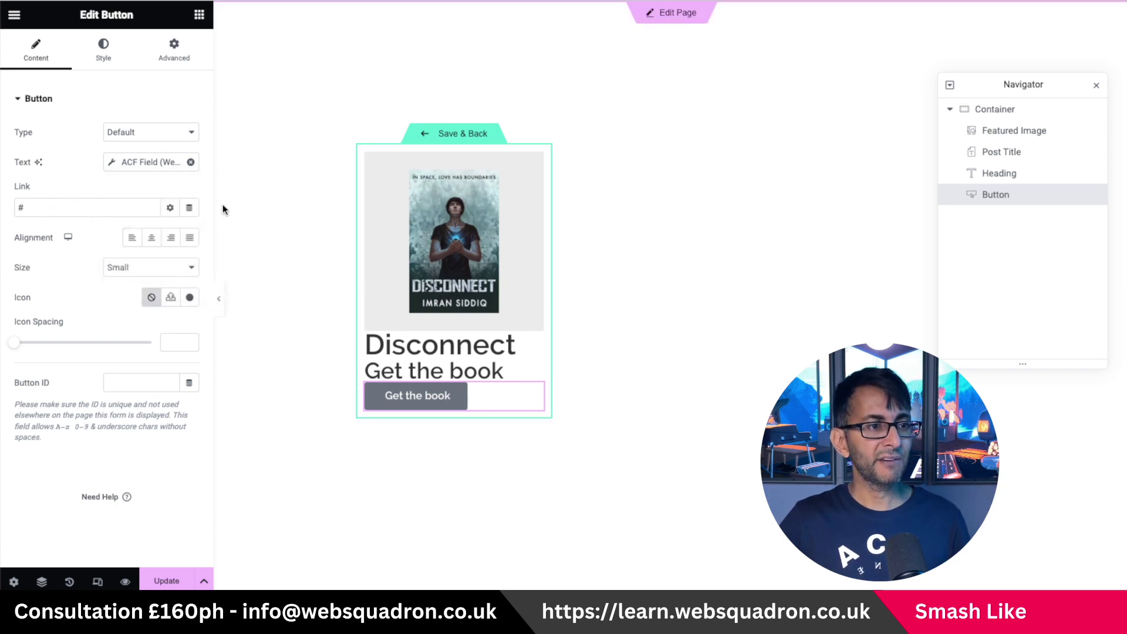
- Link the button to the ACF URL Field Web URL and preview the page
click(189, 208)
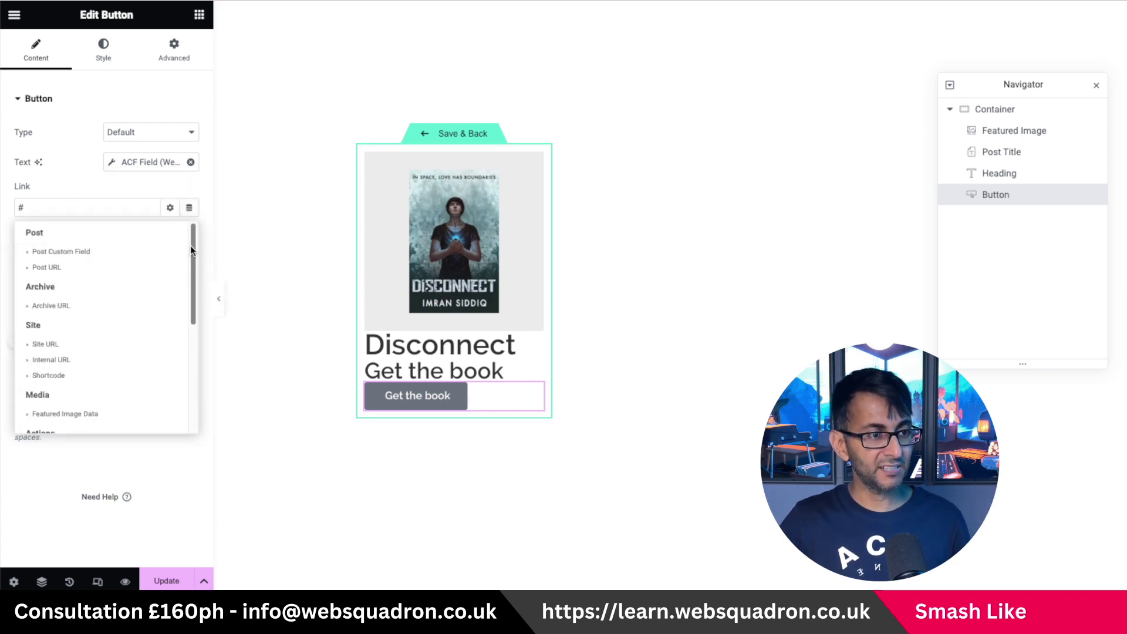
scroll(190, 245, down, 5)
click(73, 414)
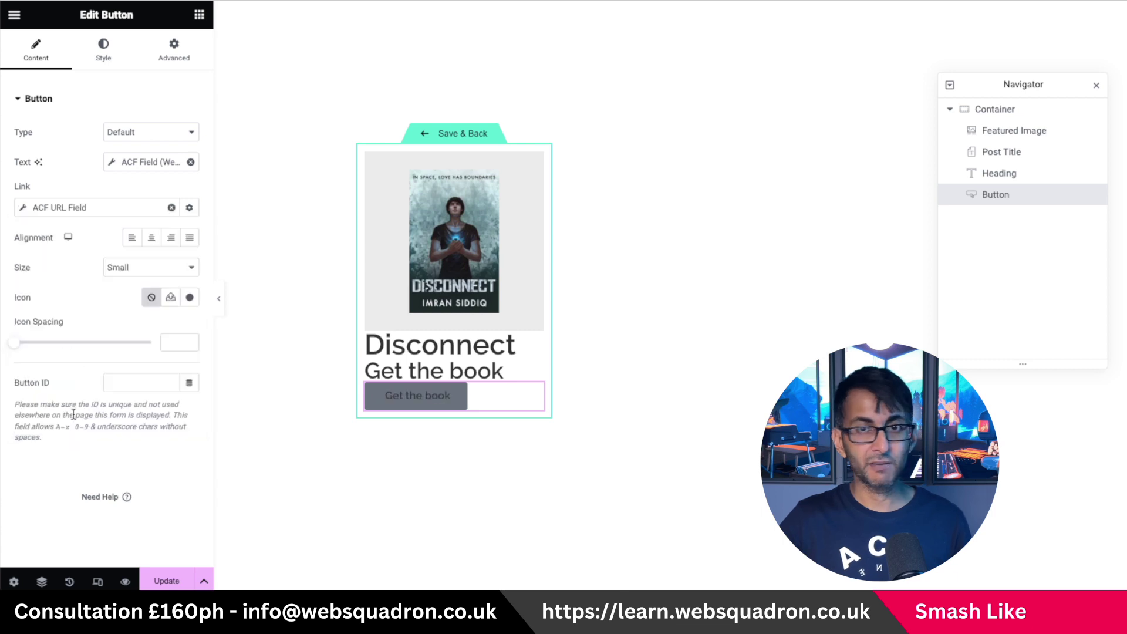
click(22, 209)
click(132, 273)
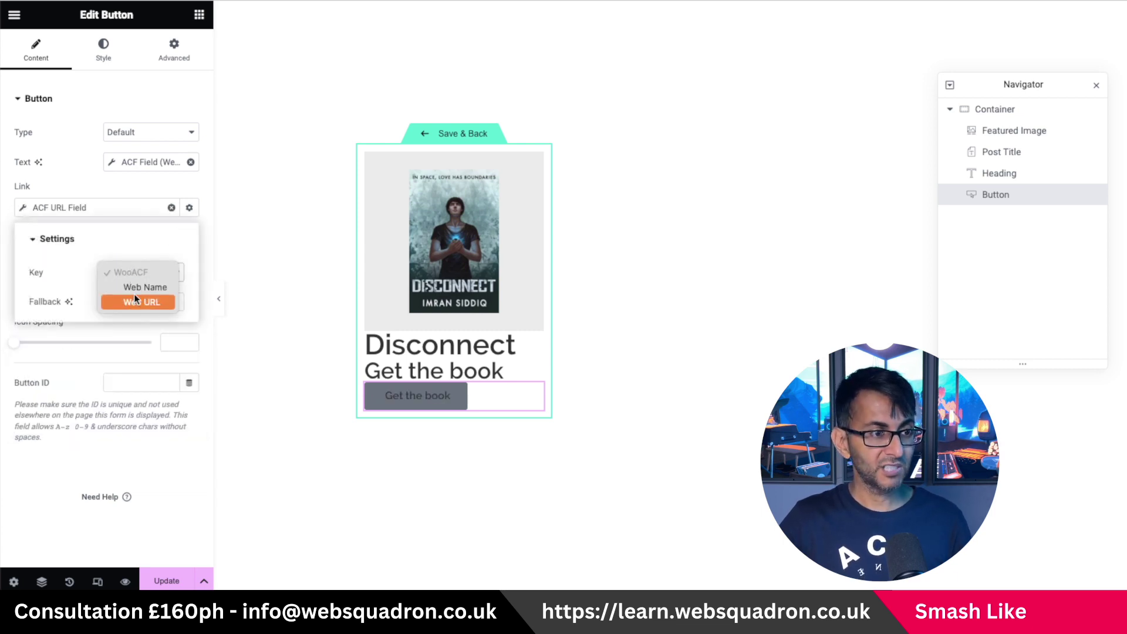
click(162, 305)
click(200, 189)
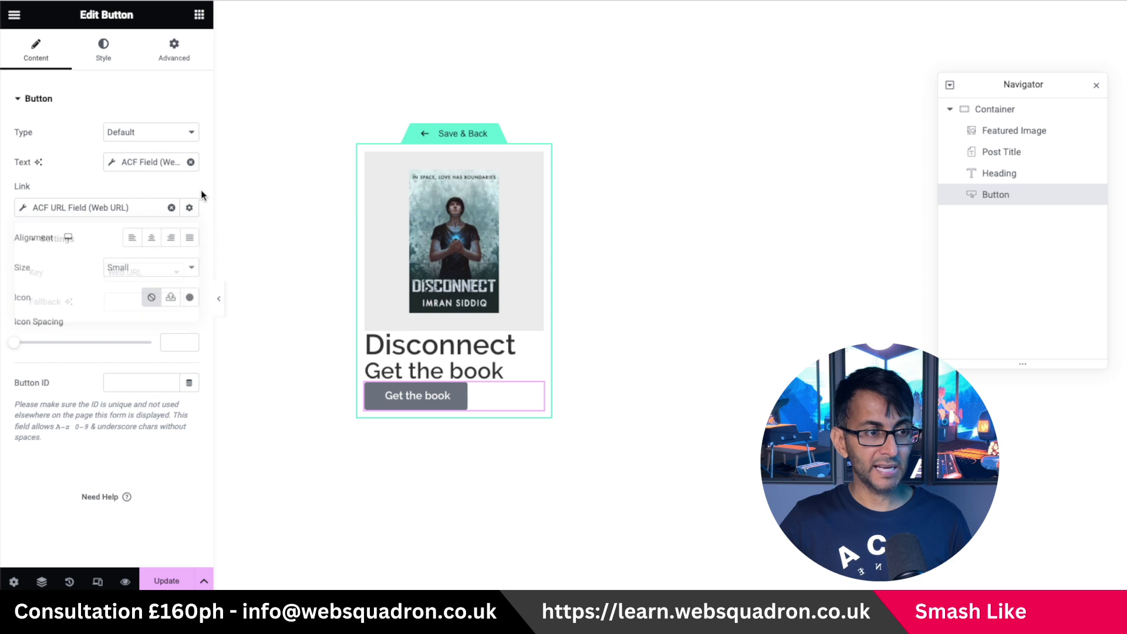
mouse_move(433, 391)
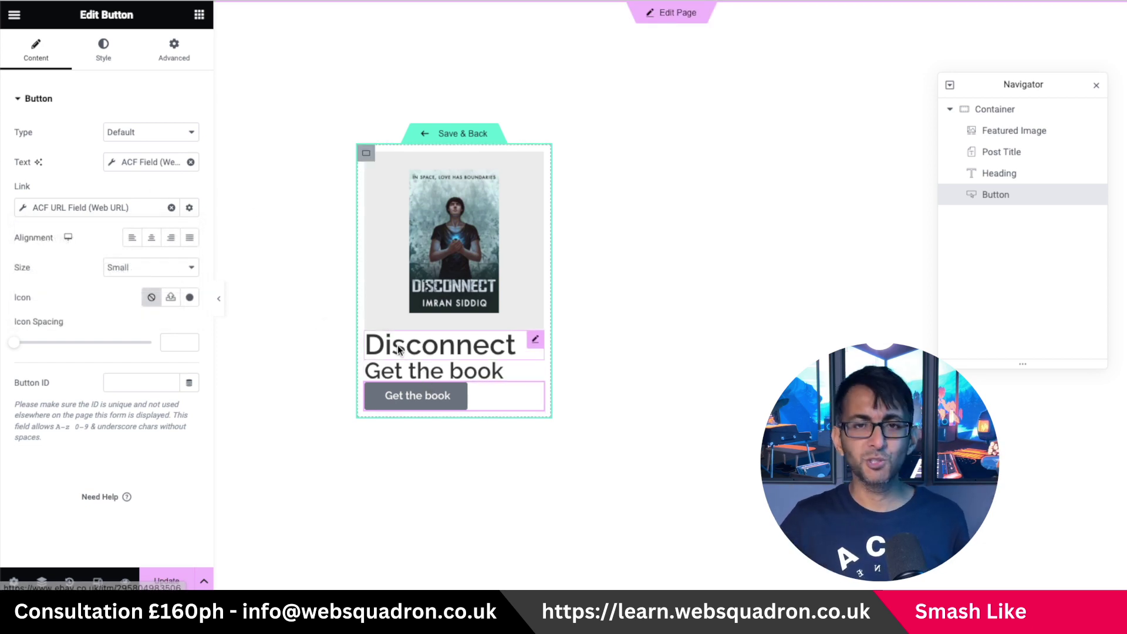
click(125, 581)
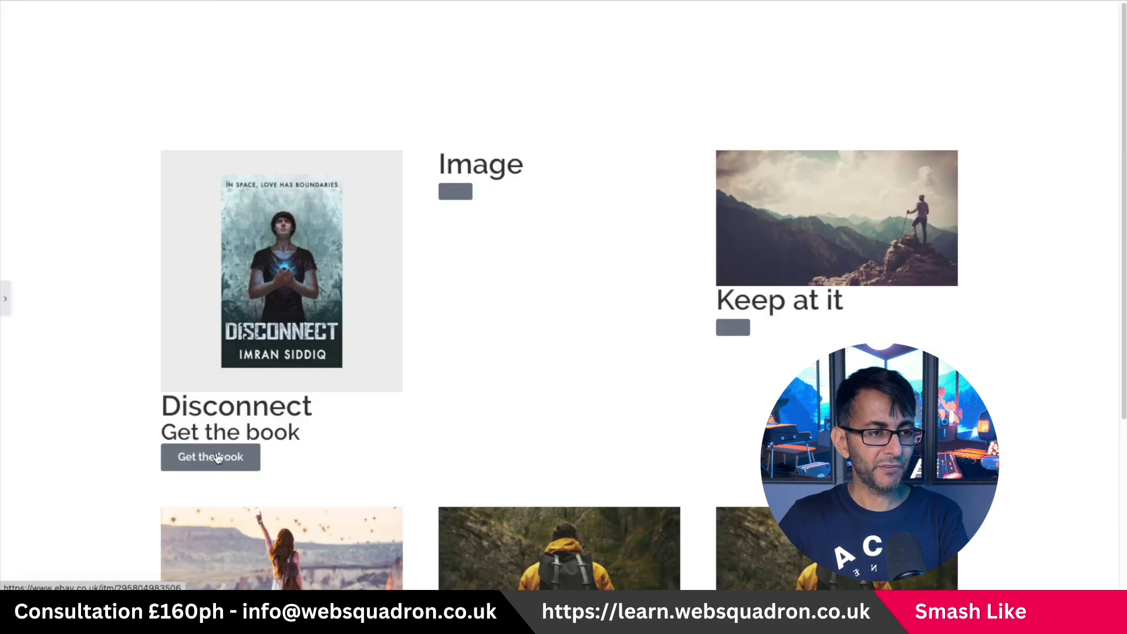
click(245, 433)
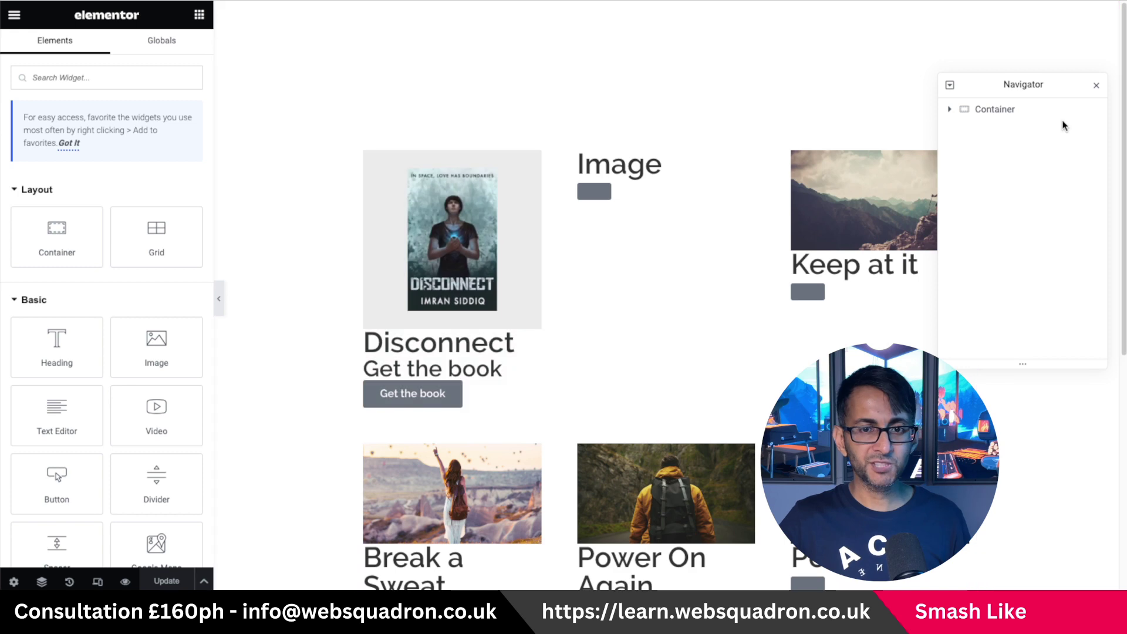
- Switch the Loop Grid's template type from Posts to Products and update the page
click(1042, 115)
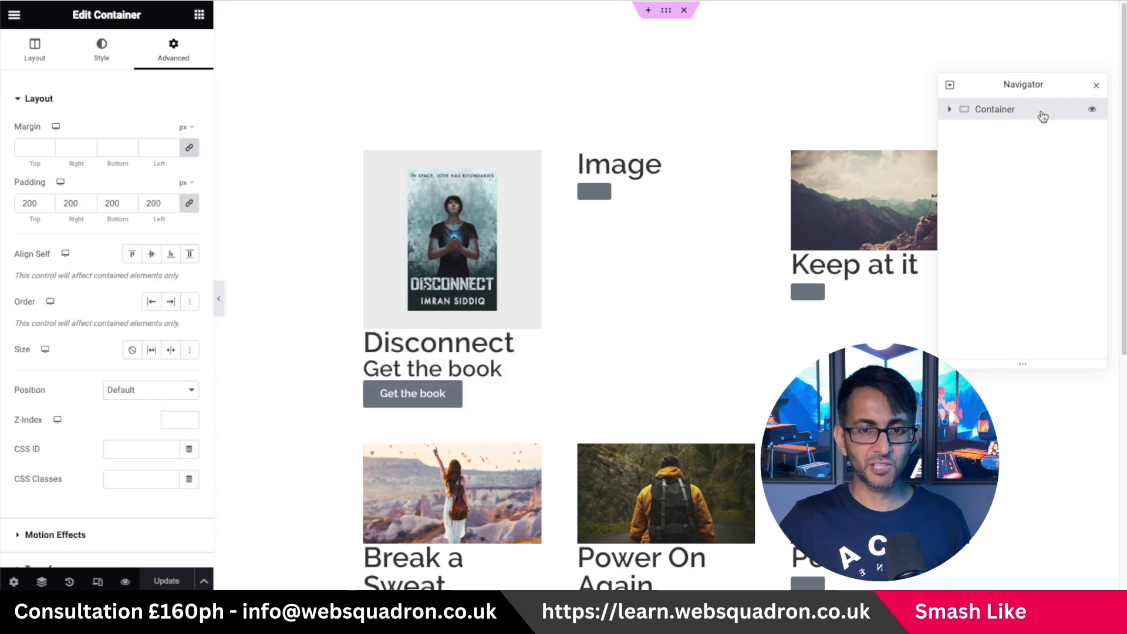
click(950, 110)
click(1007, 133)
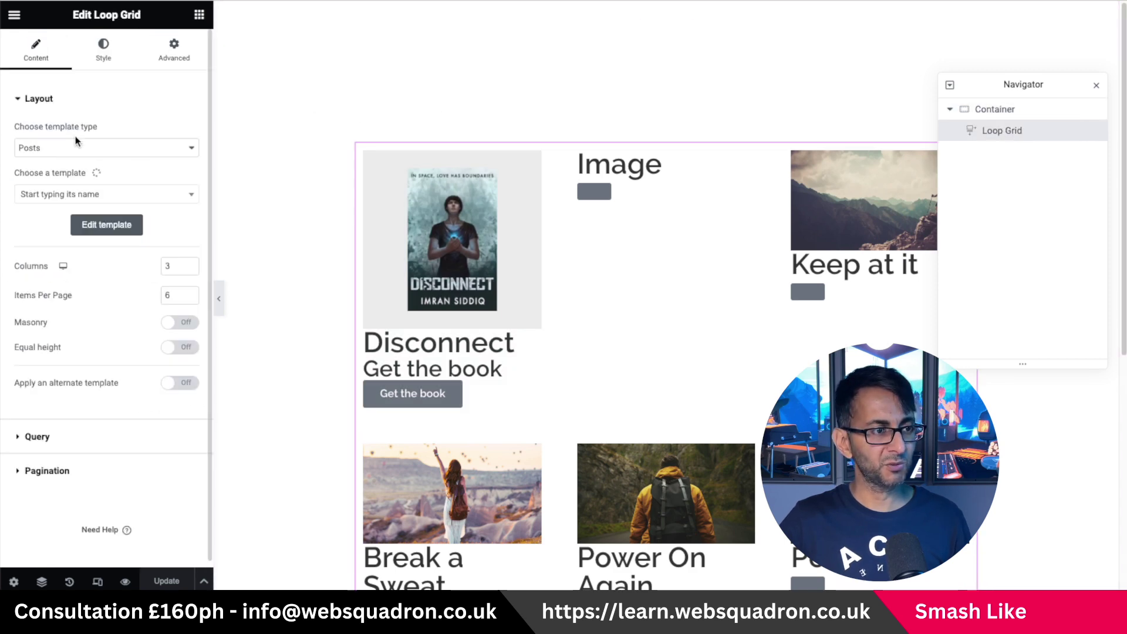
click(75, 145)
click(66, 160)
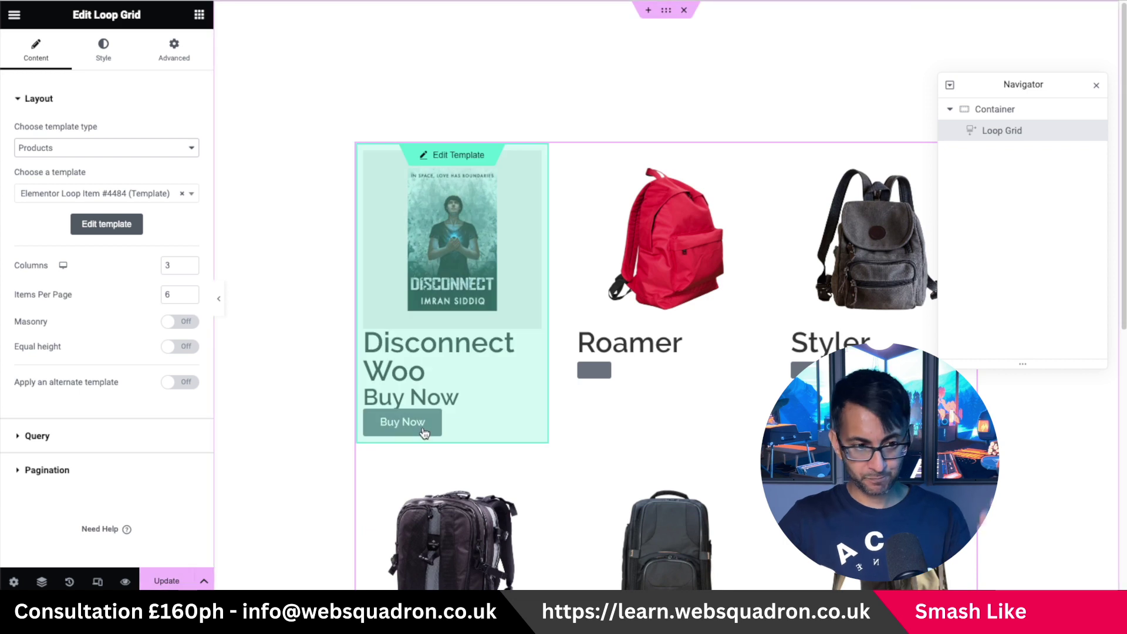
click(166, 580)
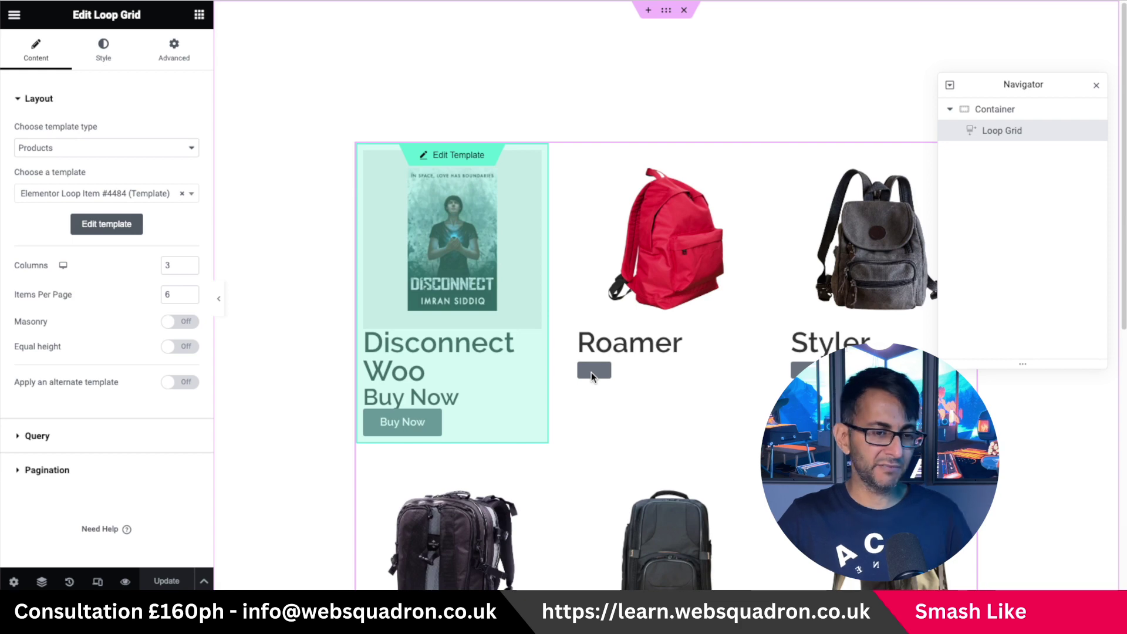
- In the loop item template, delete the Get the book button and left-align the restored Product Price
click(449, 152)
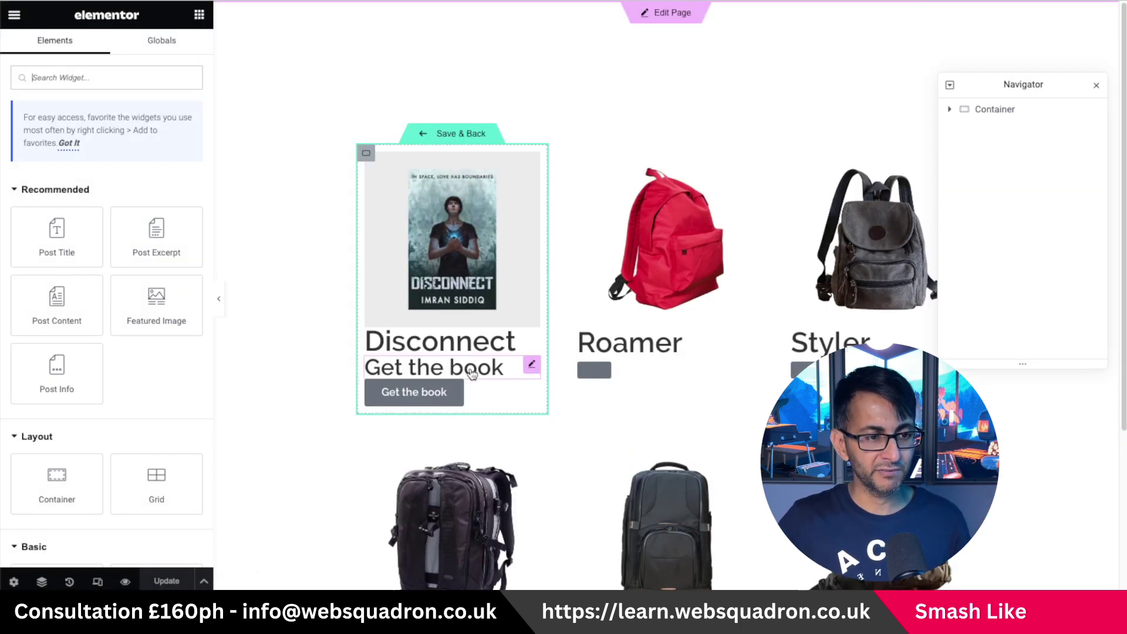
right_click(515, 397)
click(565, 578)
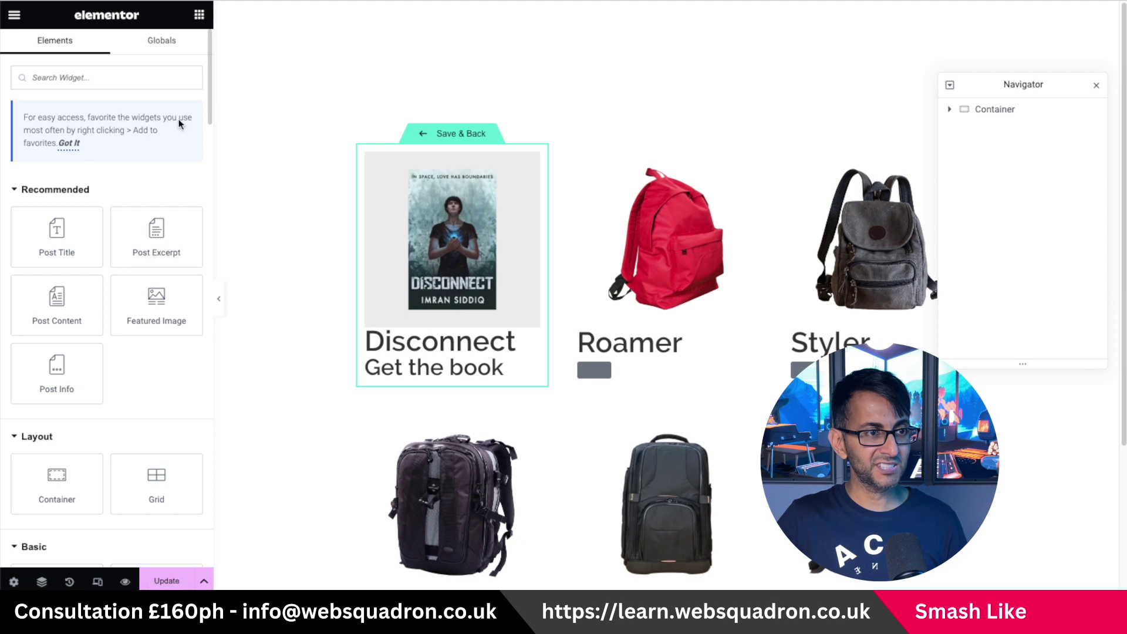
key(ctrl+z)
click(150, 216)
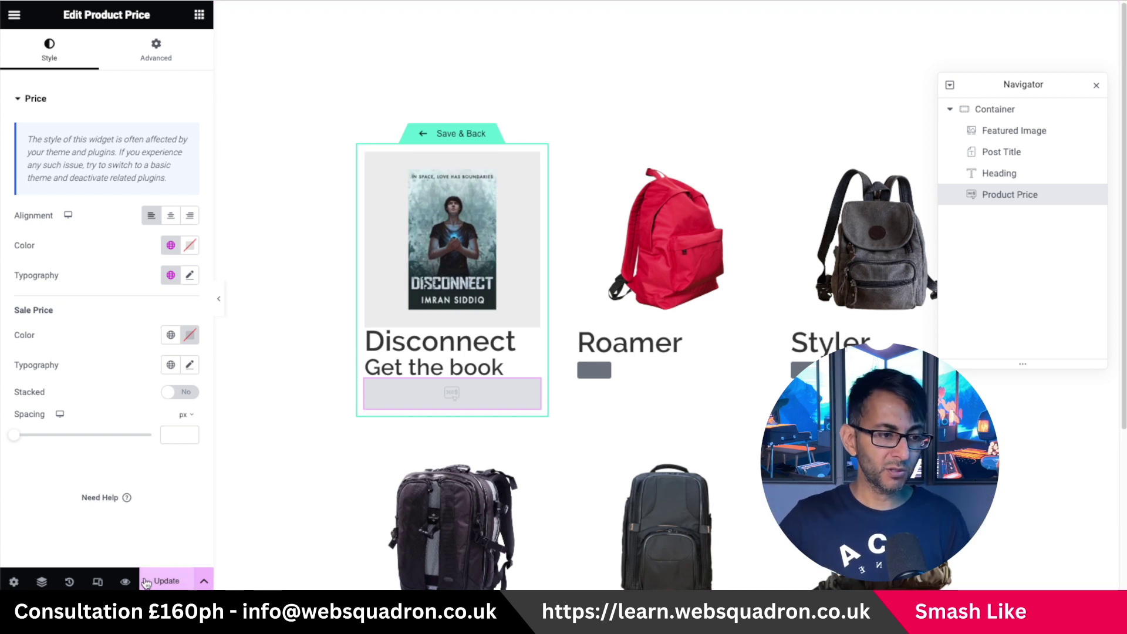
- Update the template, return to the page, and confirm Buy Now opens the eBay Disconnect listing
click(173, 582)
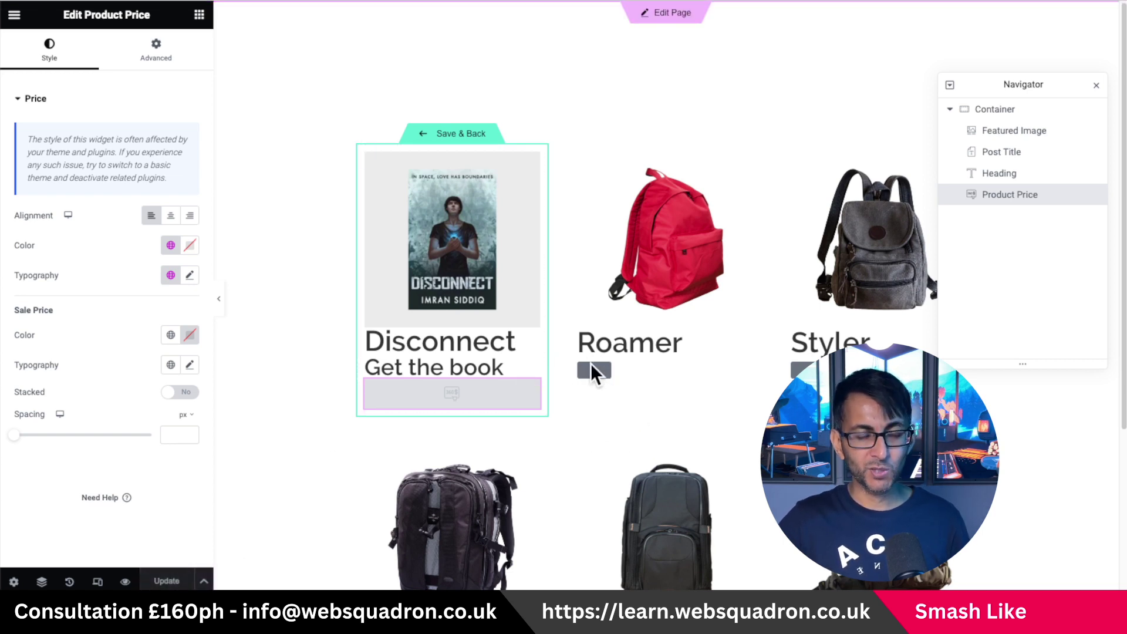
click(685, 414)
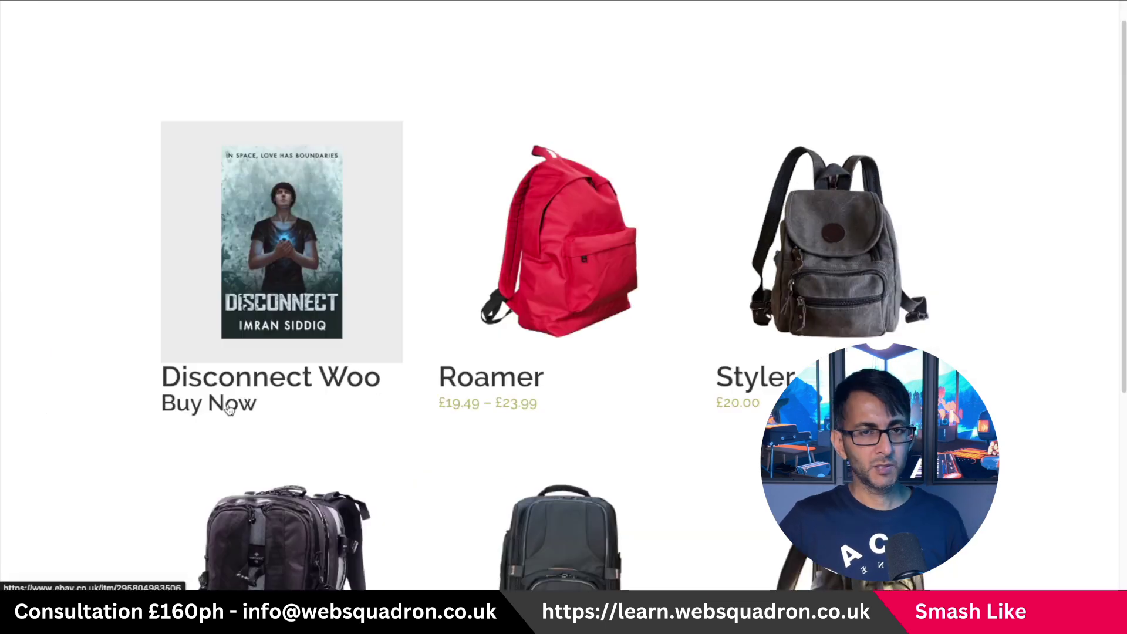
click(228, 409)
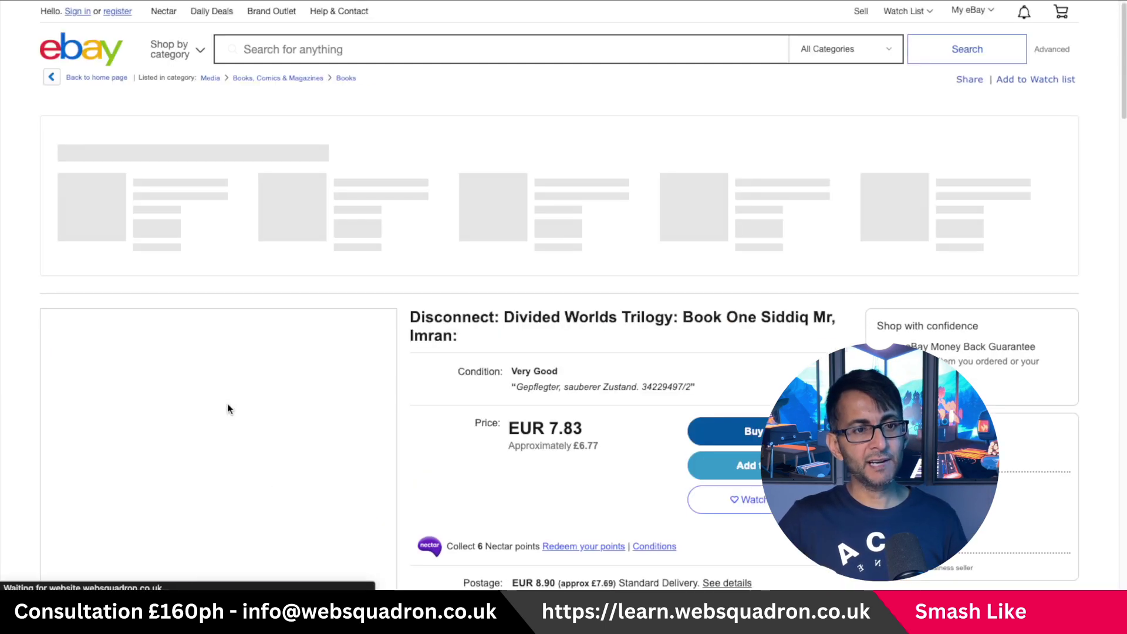